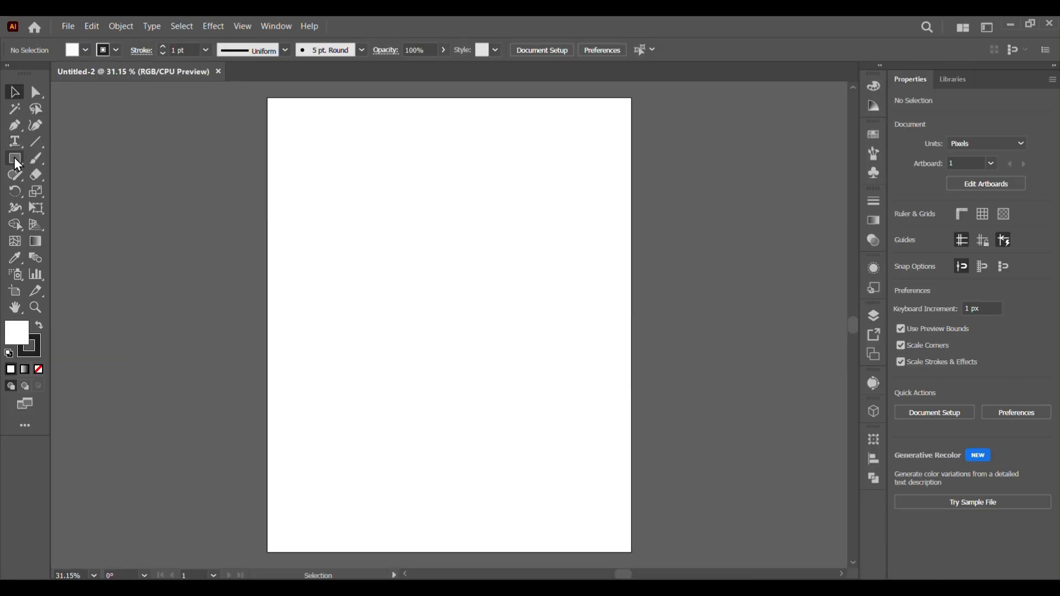
# Draw a rectangle covering the whole artboard, about 1080 × 1350 px
pyautogui.click(15, 159)
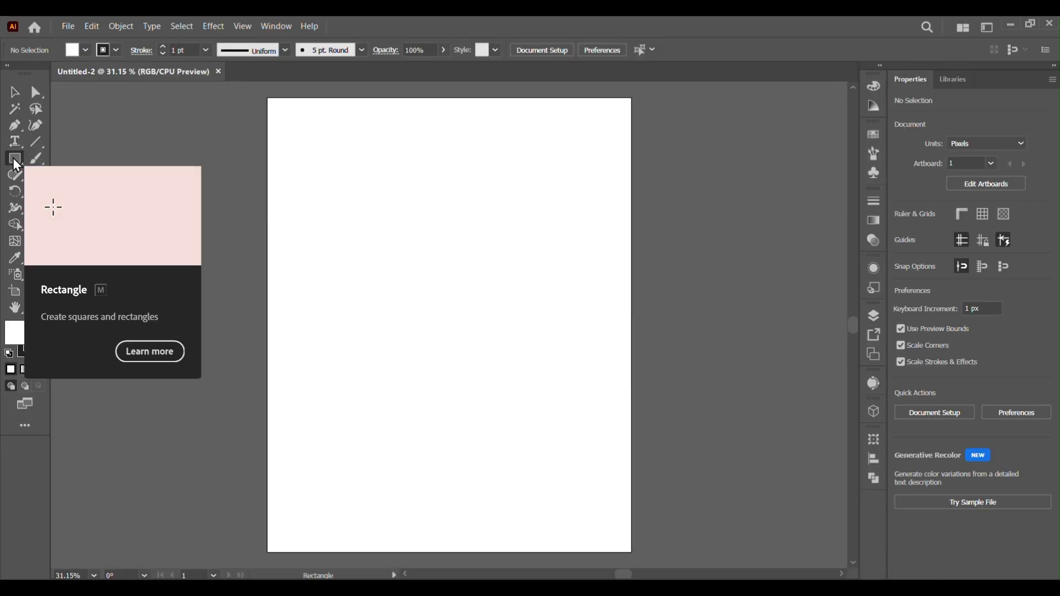
pyautogui.click(268, 98)
pyautogui.click(530, 330)
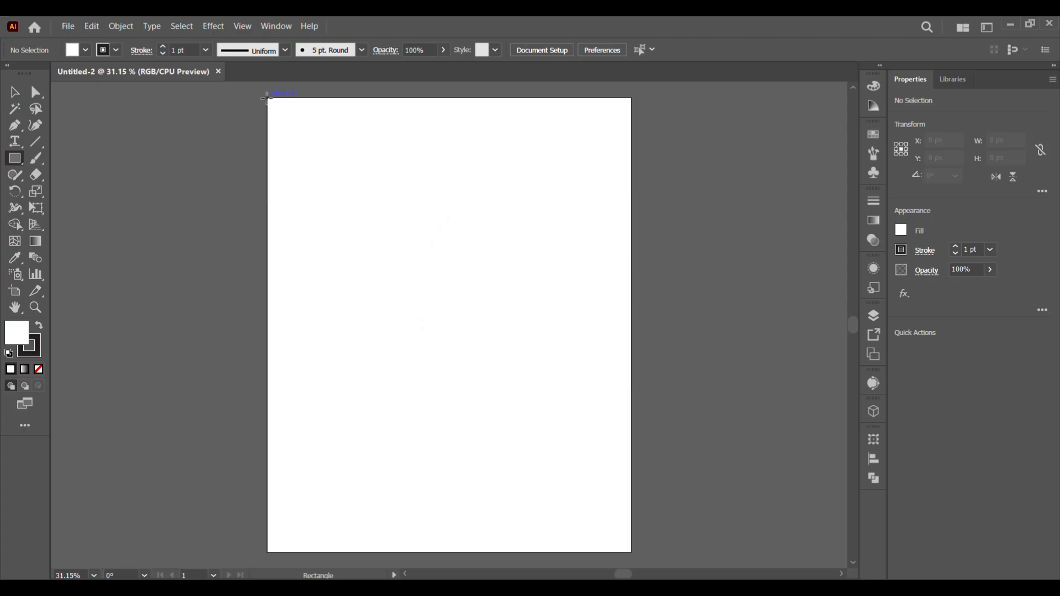
pyautogui.moveTo(266, 98); pyautogui.dragTo(632, 552)
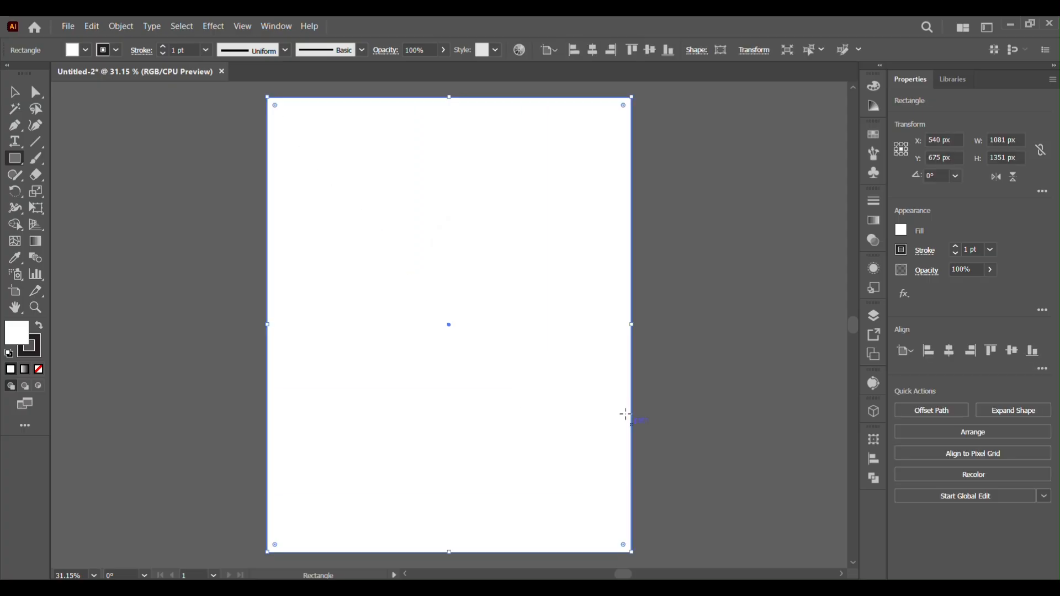
# Remove the rectangle's stroke and fill it with dark navy 0b2849
pyautogui.click(33, 353)
pyautogui.click(39, 369)
pyautogui.doubleClick(14, 334)
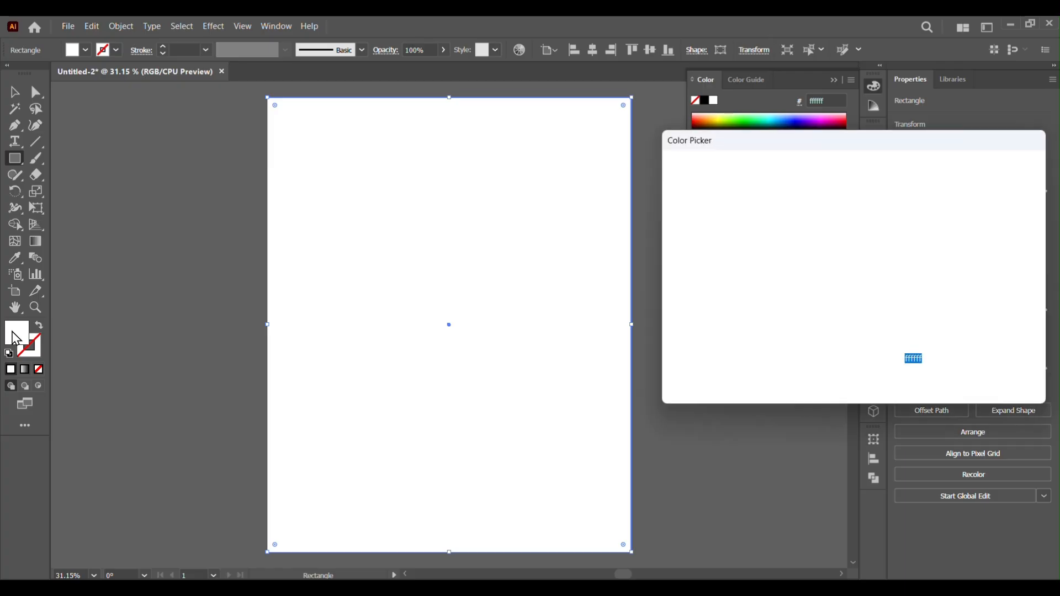
pyautogui.click(763, 334)
pyautogui.click(871, 335)
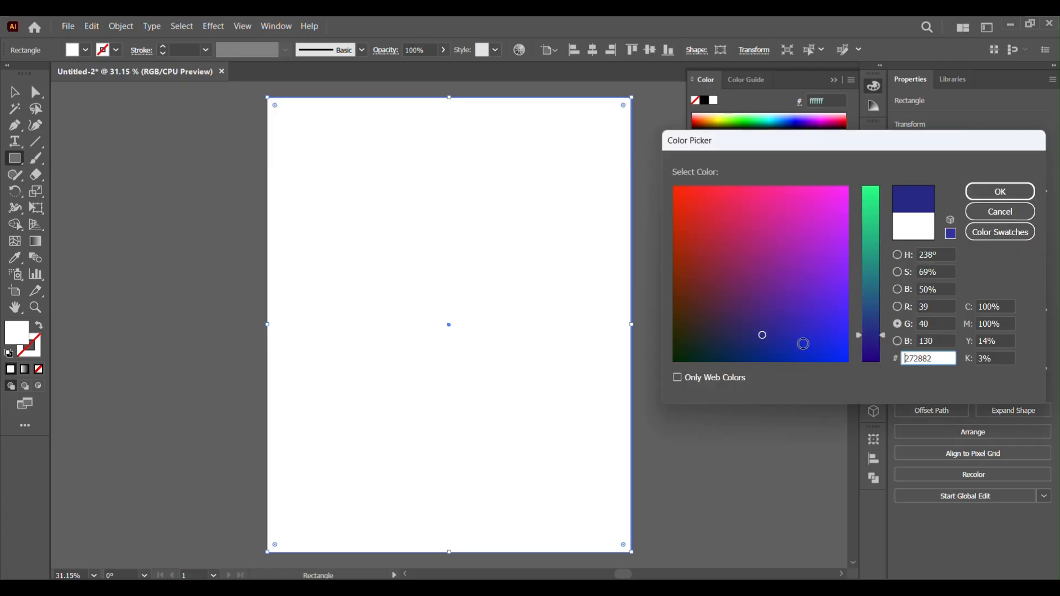
pyautogui.moveTo(740, 348); pyautogui.dragTo(723, 352)
pyautogui.click(998, 191)
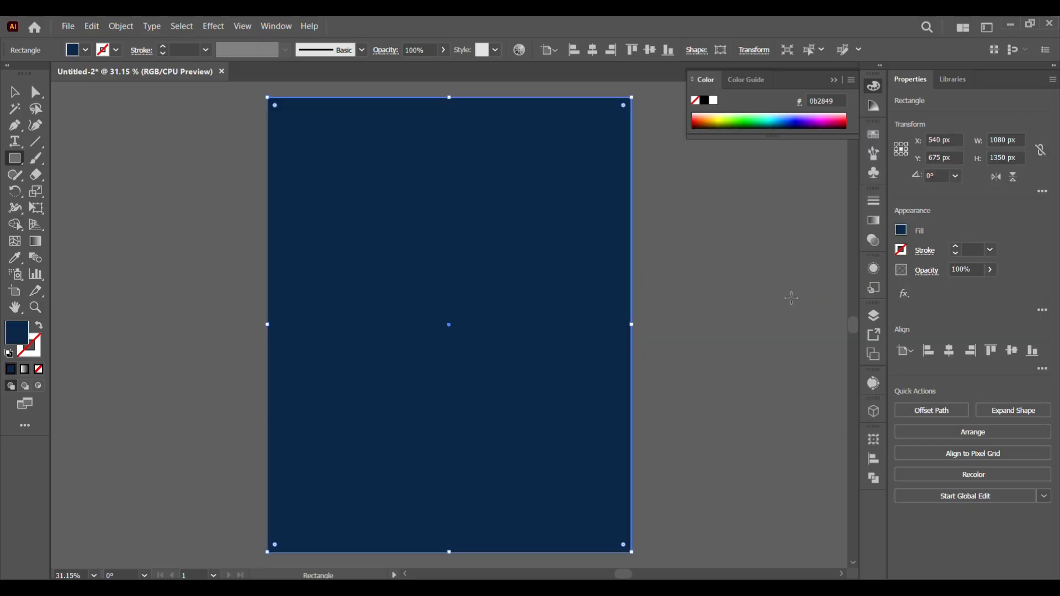
# Change the rectangle's fill colour to 092839
pyautogui.moveTo(477, 334)
pyautogui.mouseDown()
pyautogui.moveTo(516, 336)
pyautogui.moveTo(506, 334)
pyautogui.mouseUp()
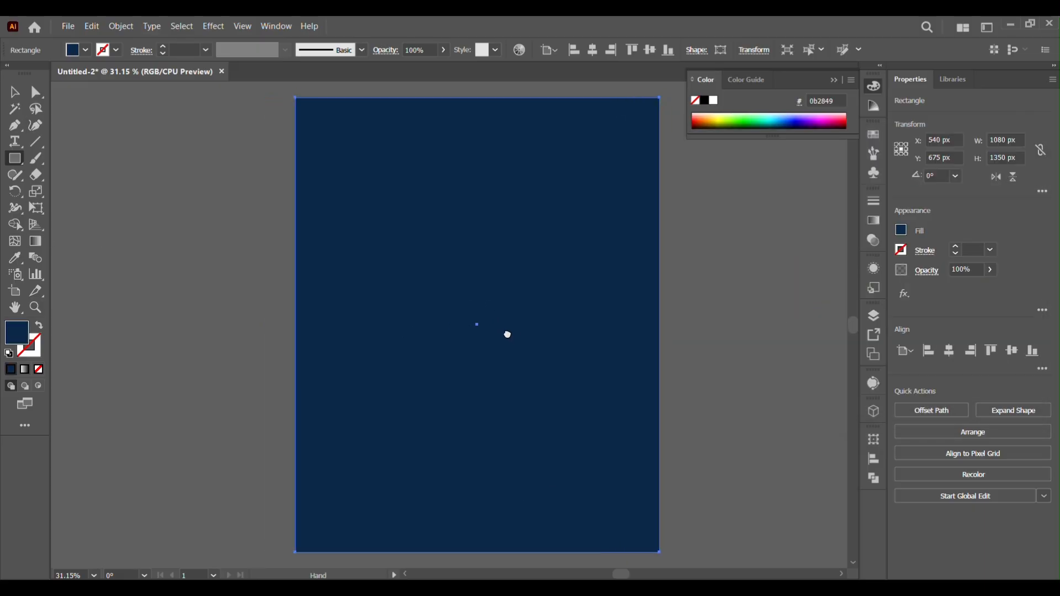
pyautogui.doubleClick(15, 345)
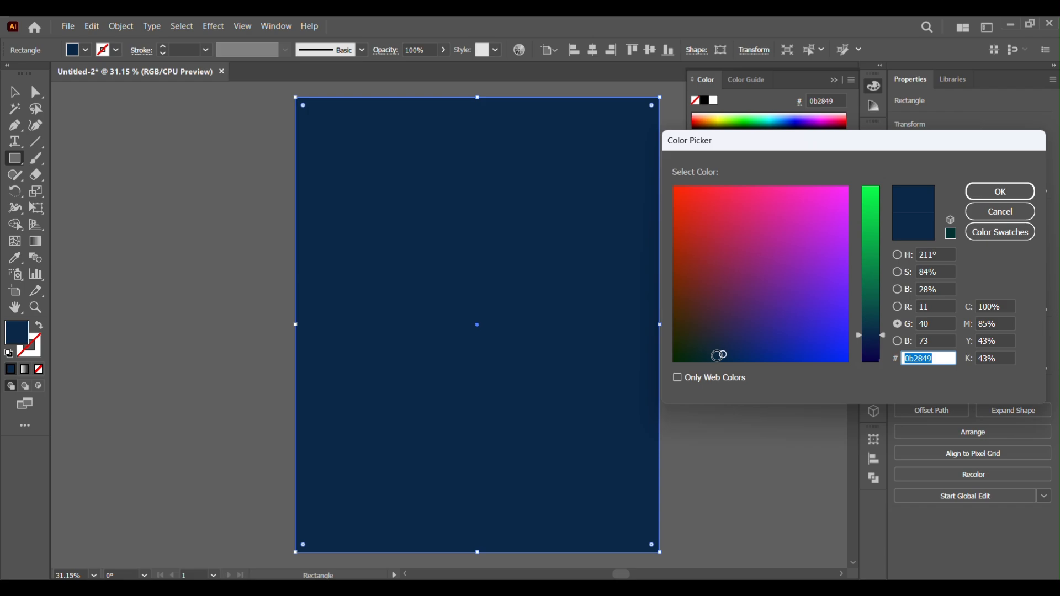
pyautogui.click(995, 212)
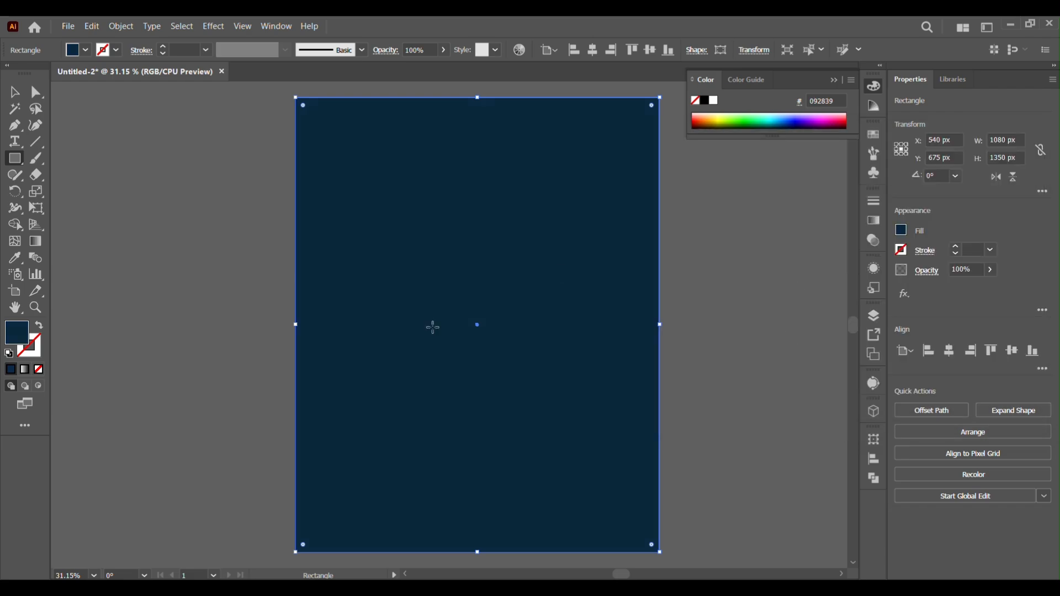
# Select the background rectangle and lock it
pyautogui.press('v')
pyautogui.click(208, 264)
pyautogui.click(308, 210)
pyautogui.click(121, 25)
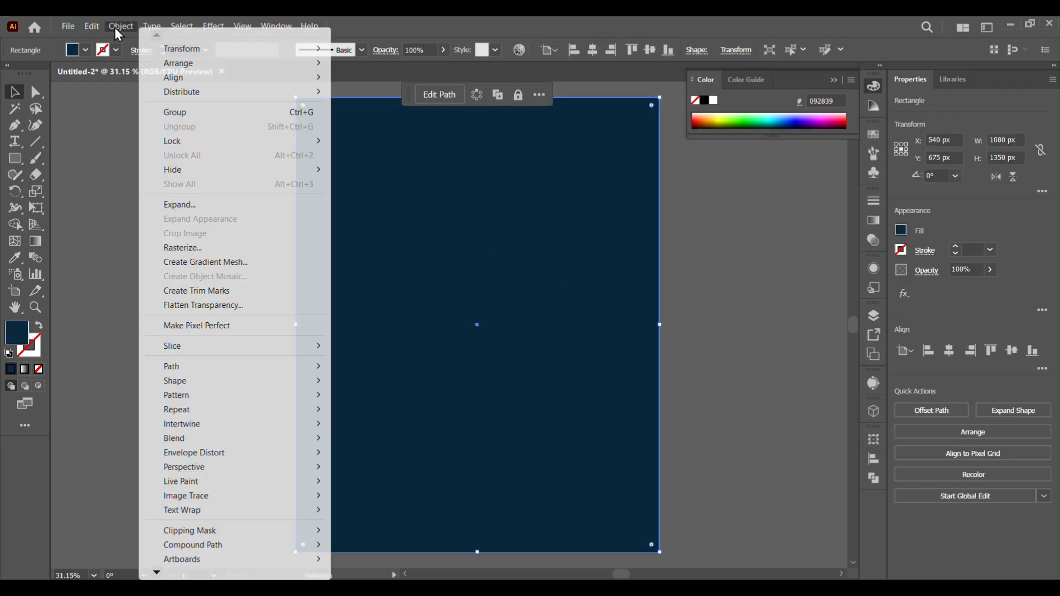
pyautogui.moveTo(190, 143)
pyautogui.click(365, 140)
# Type the letter S in the middle of the artboard
pyautogui.press('t')
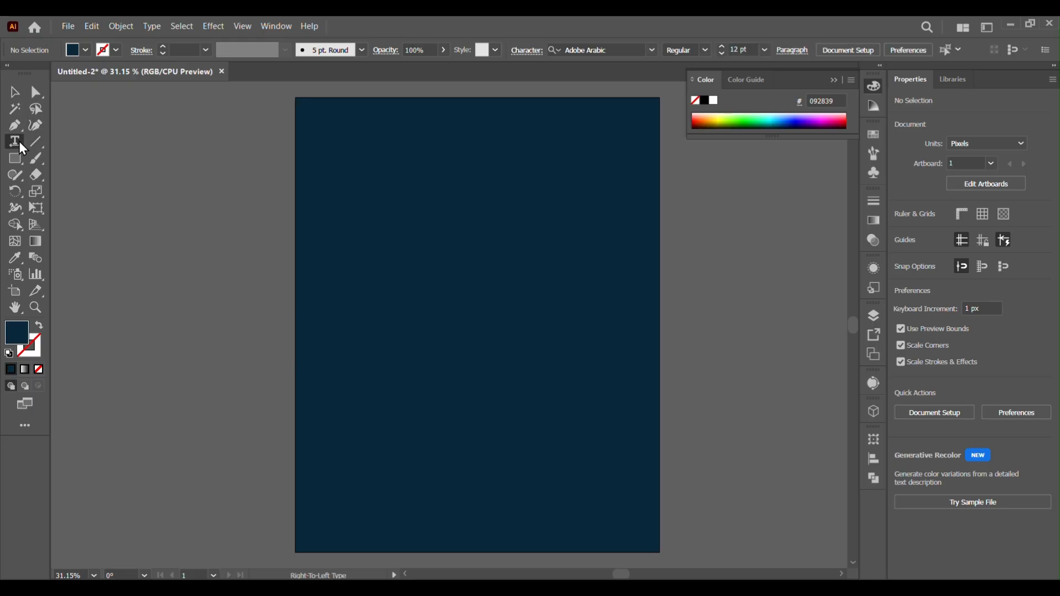
pyautogui.click(473, 280)
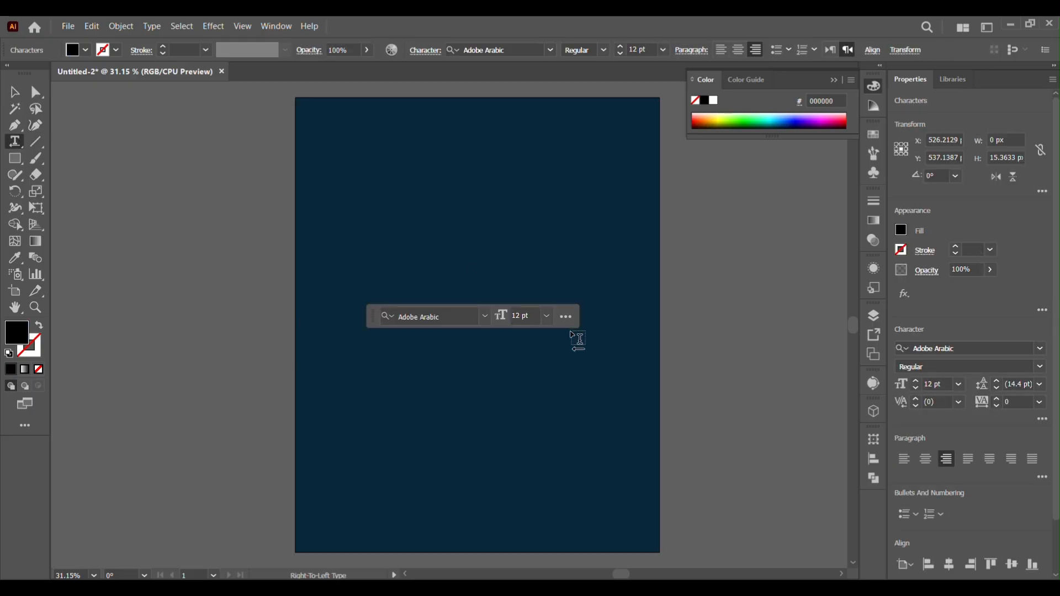
pyautogui.write('S')
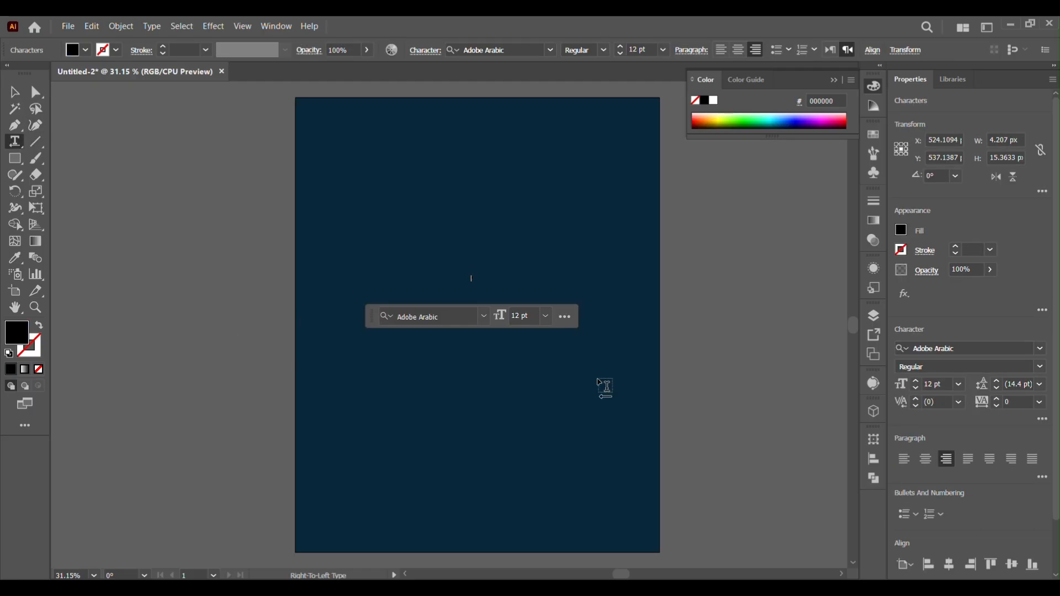
# Set the S text's fill colour to white
pyautogui.click(14, 92)
pyautogui.click(85, 51)
pyautogui.click(28, 75)
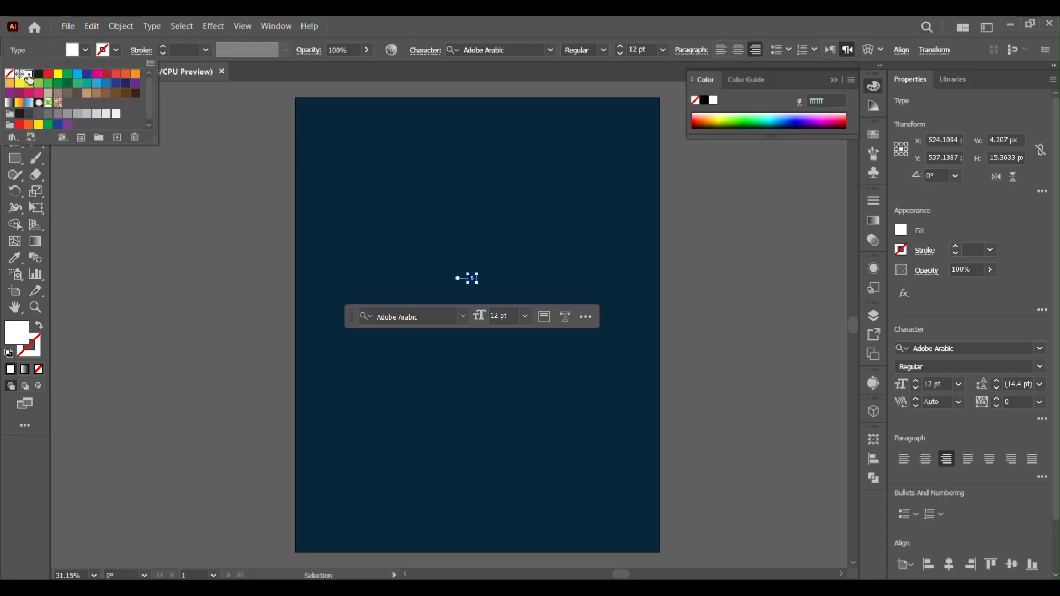
# Scale the S up to about 312 pt
pyautogui.click(417, 396)
pyautogui.click(591, 411)
pyautogui.click(473, 279)
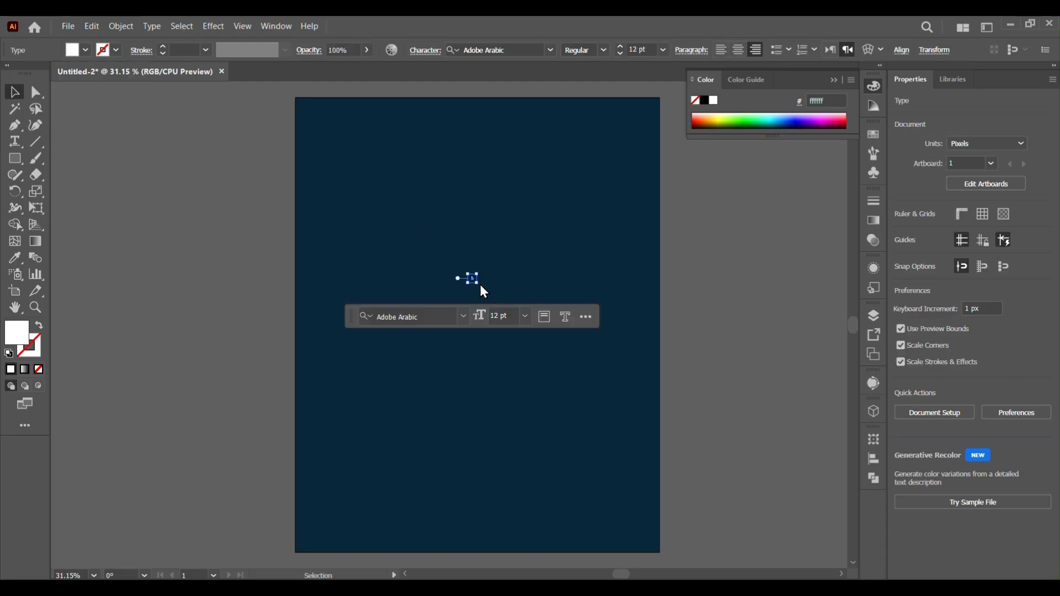
pyautogui.moveTo(475, 283); pyautogui.dragTo(708, 506)
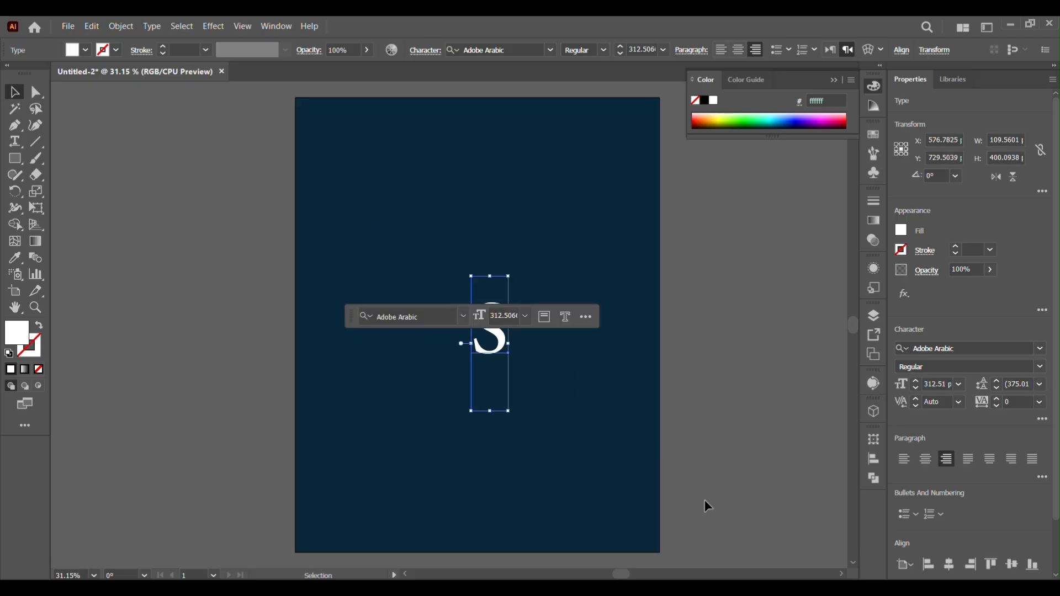
# Change the S font to Bahnschrift
pyautogui.click(1040, 348)
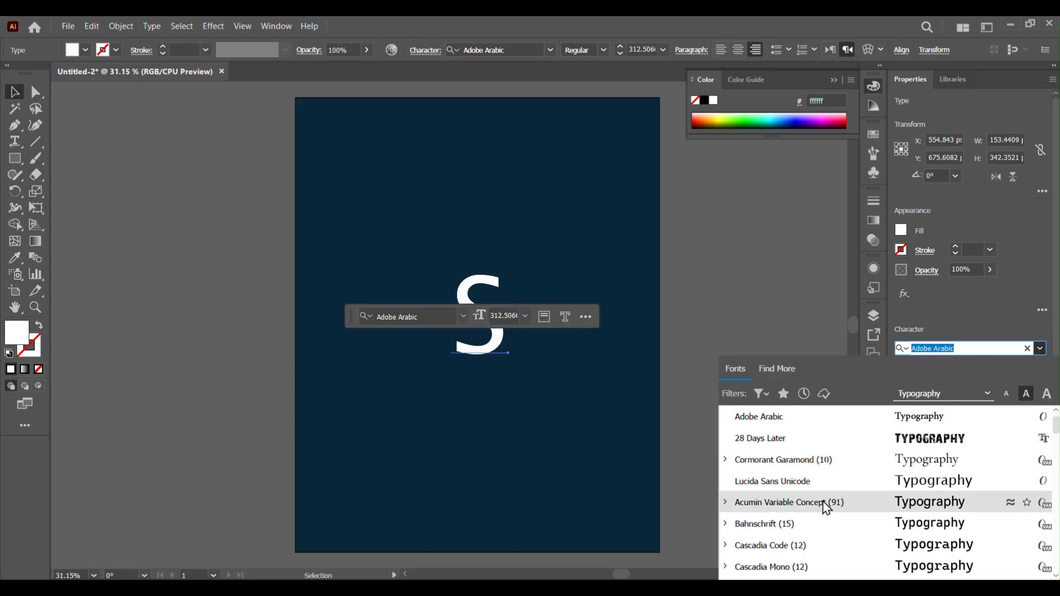
pyautogui.click(801, 526)
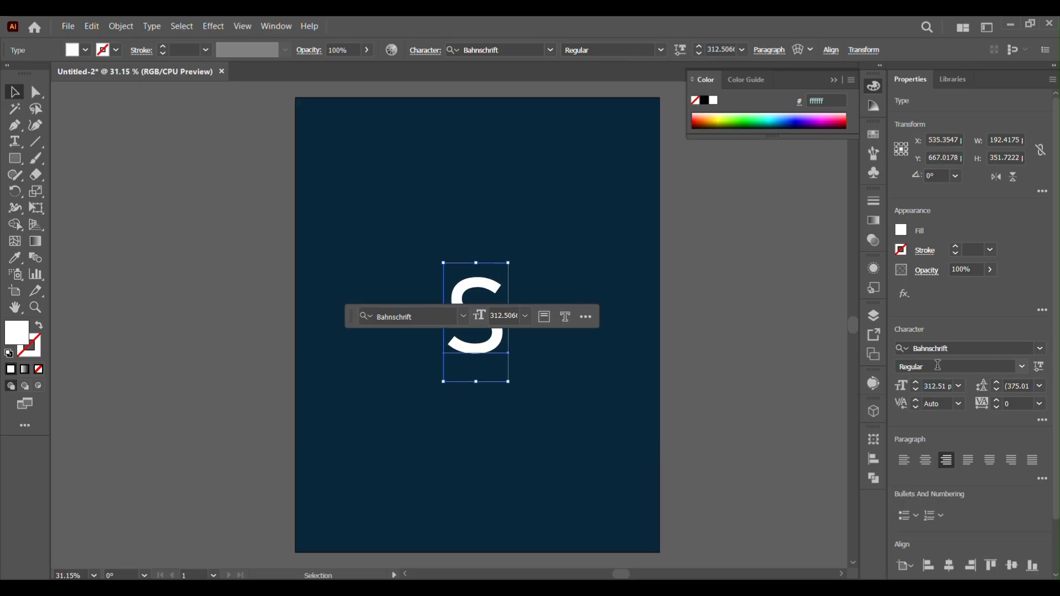
# Enlarge the S to about 547 pt and convert it to outlines
pyautogui.moveTo(508, 382); pyautogui.dragTo(600, 473)
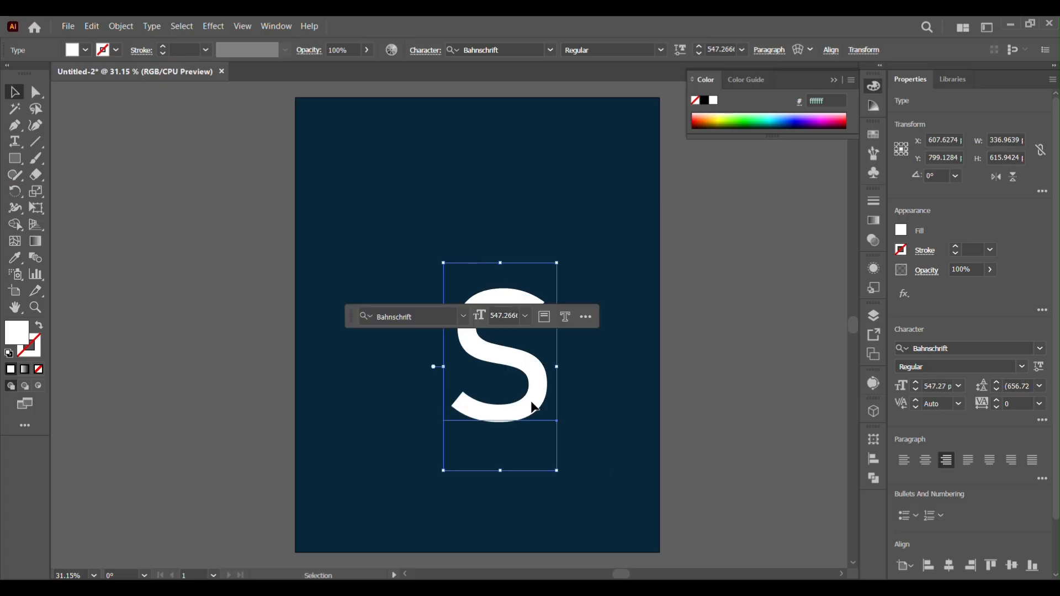
pyautogui.keyDown('shift'); pyautogui.click(530, 396); pyautogui.keyUp('shift')
pyautogui.click(527, 313)
pyautogui.rightClick(533, 397)
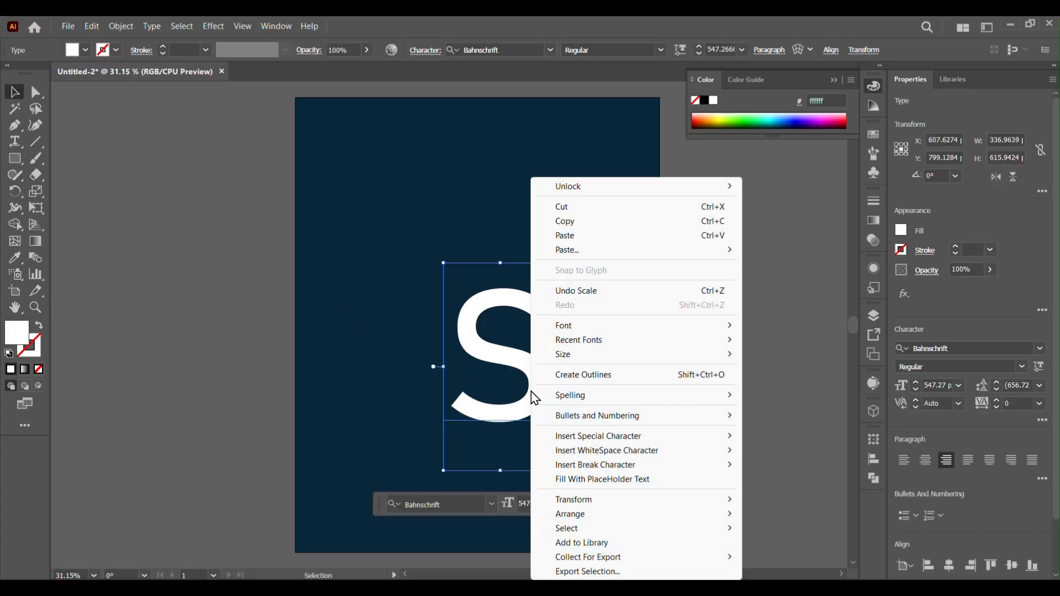
pyautogui.click(568, 374)
# Enlarge the outlined S to about 517 × 723 px and center it vertically on the artboard
pyautogui.moveTo(548, 286); pyautogui.dragTo(629, 221)
pyautogui.moveTo(451, 422); pyautogui.dragTo(418, 462)
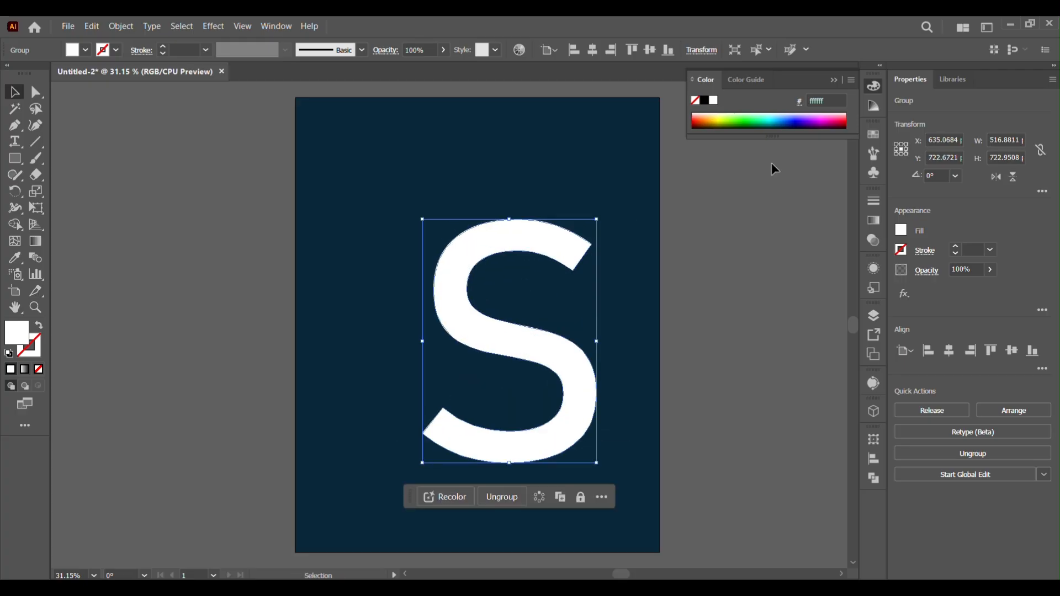
pyautogui.click(650, 50)
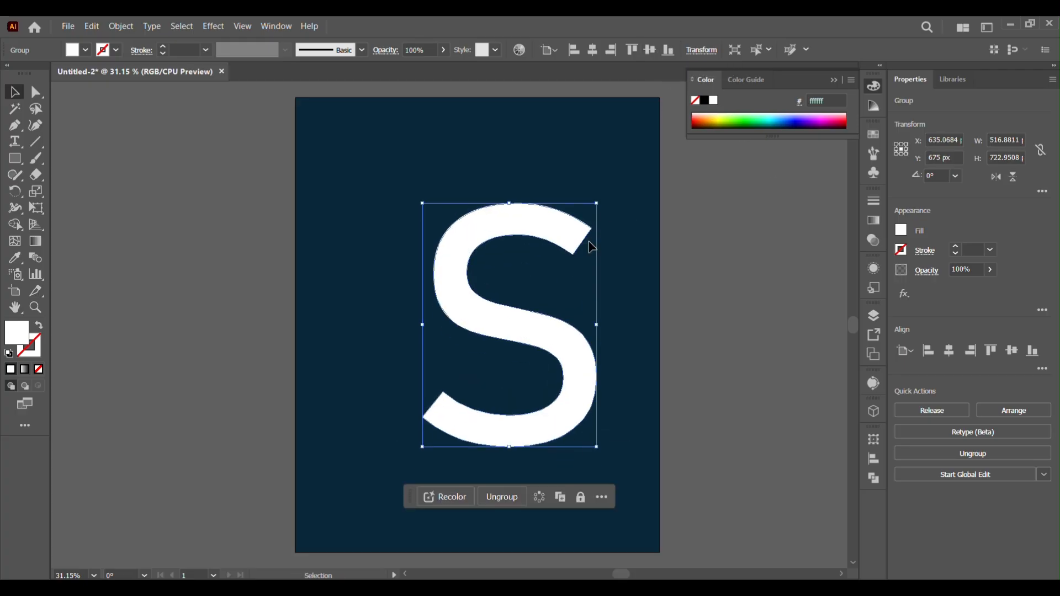
# Apply Offset Path to the S with a 50 px offset and Miter joins
pyautogui.click(121, 26)
pyautogui.moveTo(166, 367)
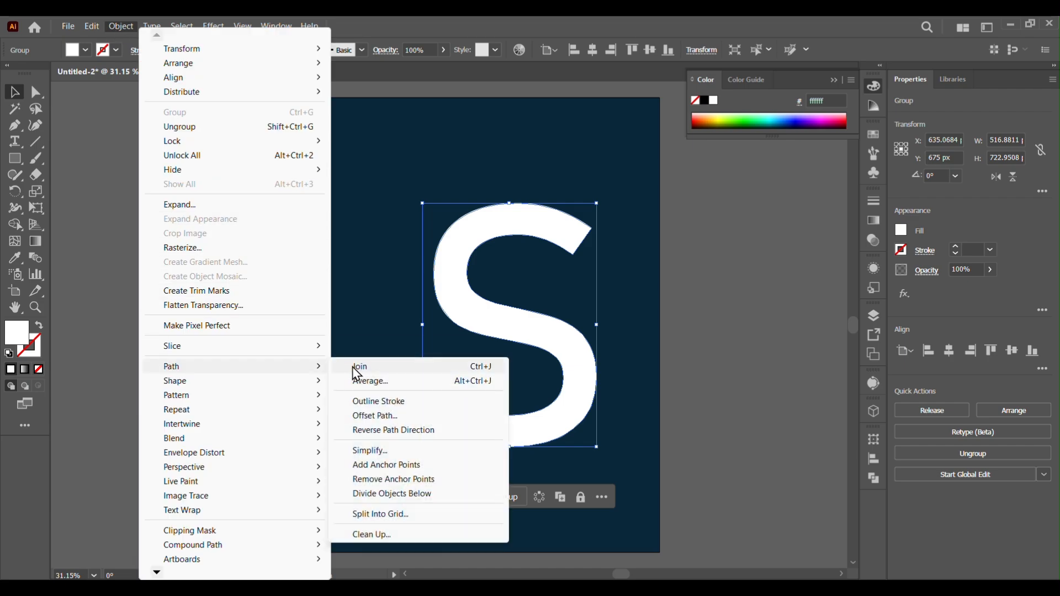
pyautogui.click(375, 415)
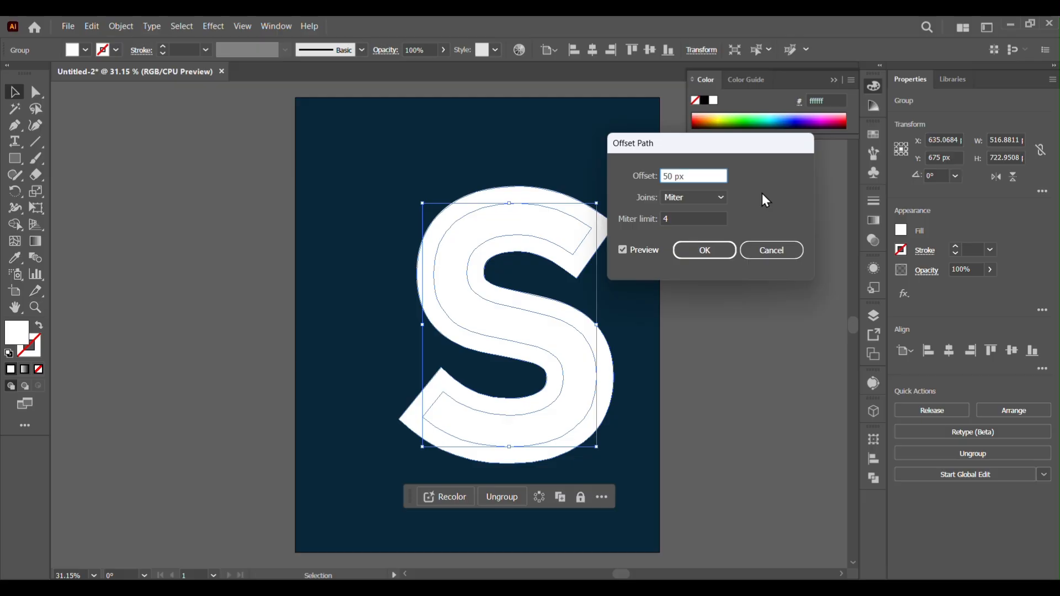
pyautogui.press('Down')
pyautogui.press('Down')
pyautogui.press('Down')
pyautogui.press('Down')
pyautogui.press('Down')
pyautogui.press('Down')
pyautogui.press('Down')
pyautogui.press('Down')
pyautogui.press('Down')
pyautogui.press('Down')
pyautogui.press('Down')
pyautogui.press('Down')
pyautogui.press('Up')
pyautogui.press('Up')
pyautogui.press('Up')
pyautogui.press('Up')
pyautogui.press('Up')
pyautogui.press('Up')
pyautogui.press('Up')
pyautogui.press('Up')
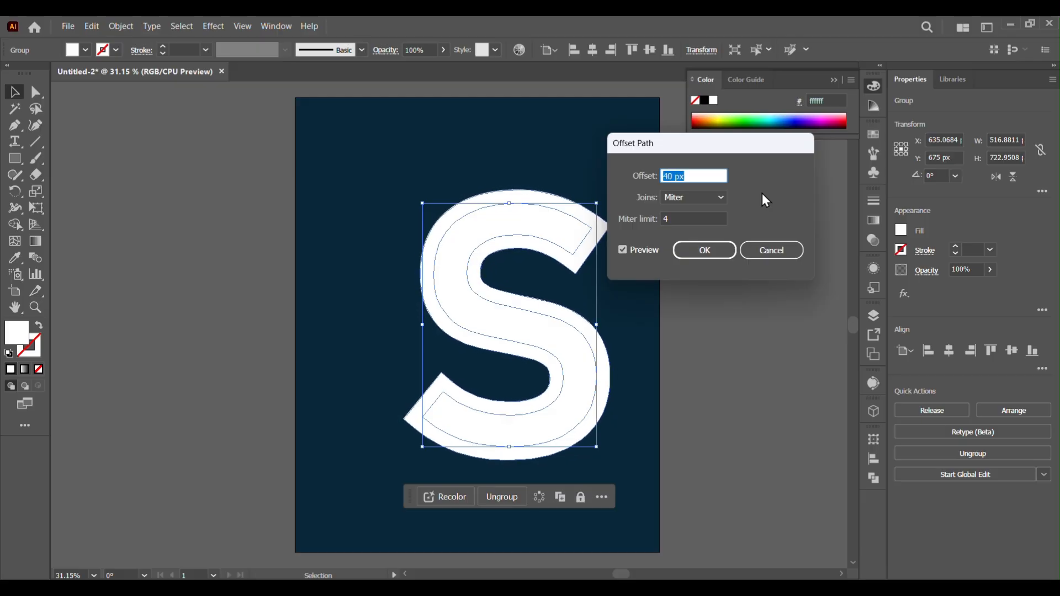
pyautogui.press('Up')
pyautogui.press('Up')
pyautogui.press('Up')
pyautogui.press('Up')
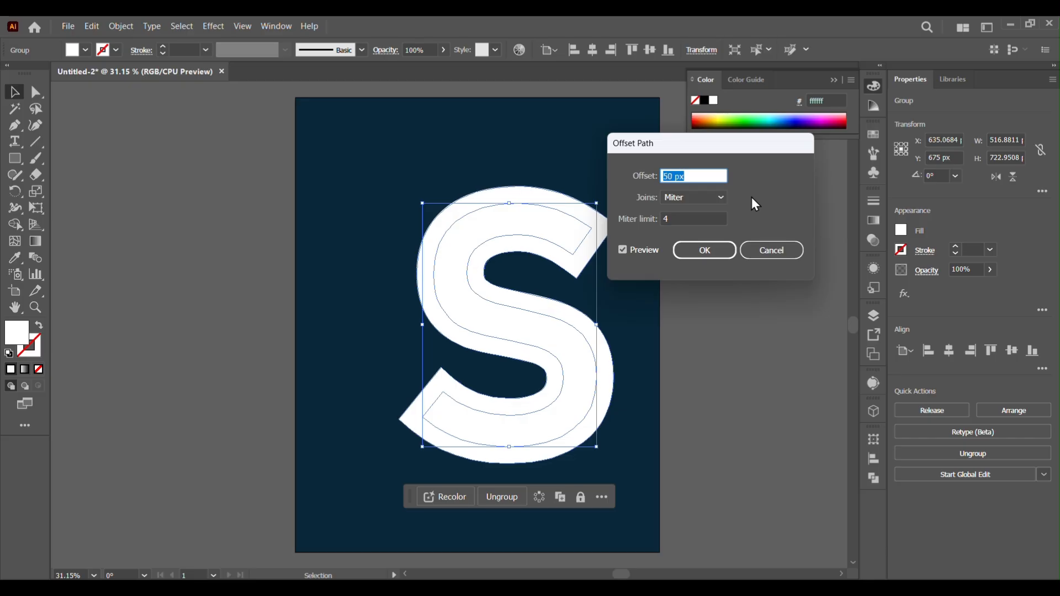
pyautogui.click(713, 251)
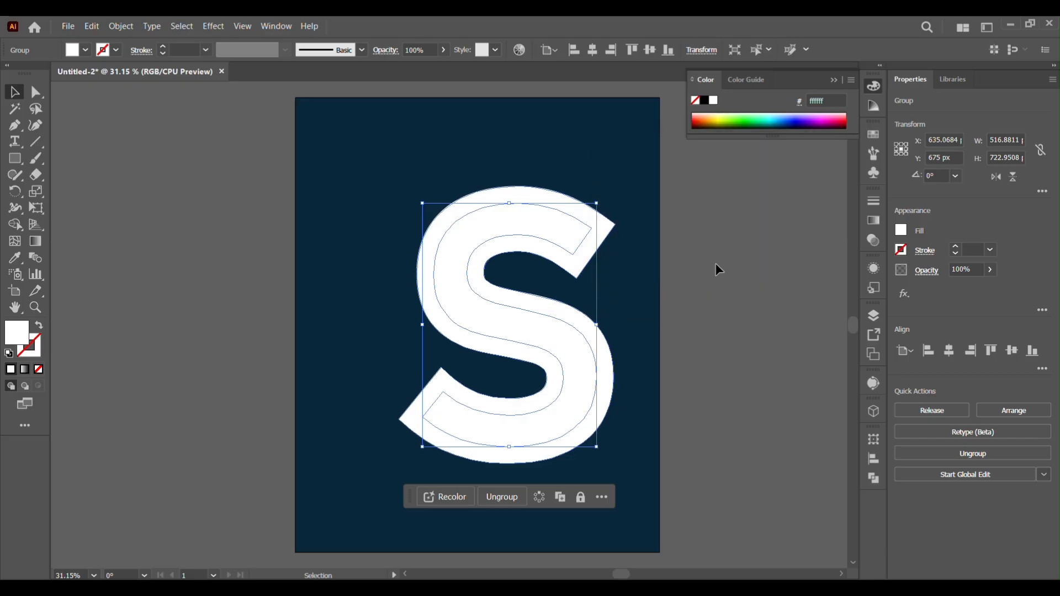
# Cut the offset path and paste it back in place in front of the S
pyautogui.click(89, 26)
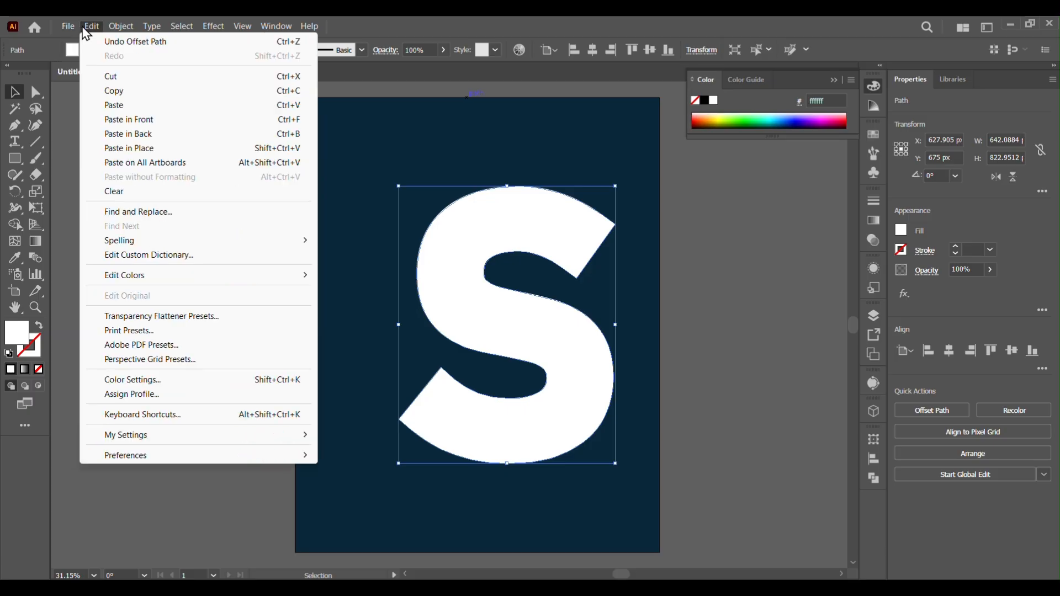
pyautogui.click(105, 81)
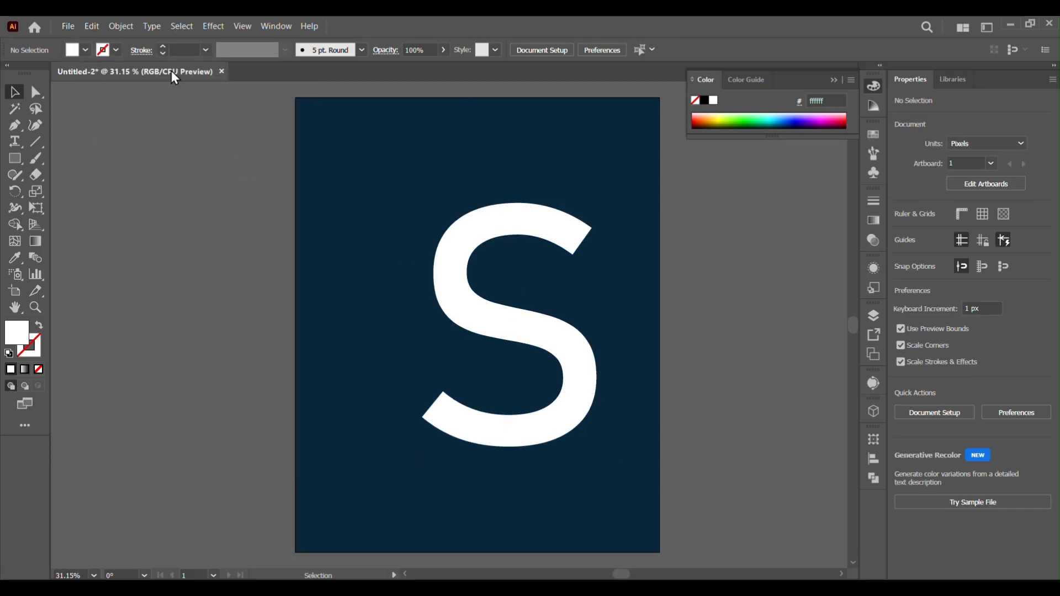
pyautogui.click(91, 26)
pyautogui.click(128, 150)
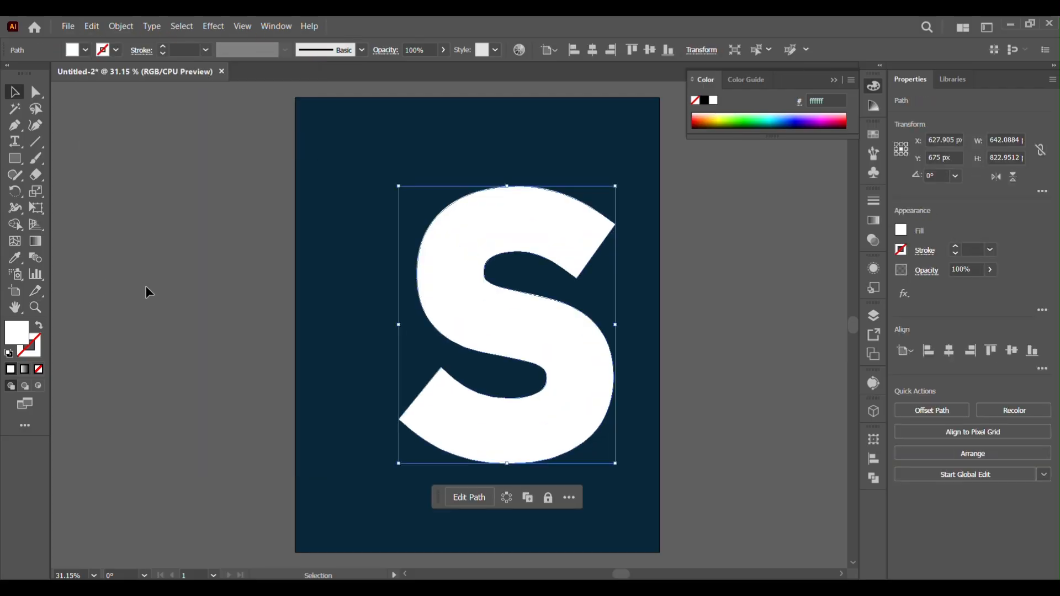
# Select all artwork and reset the Eraser tool options
pyautogui.hotkey('ctrl', 'shift', 'a')
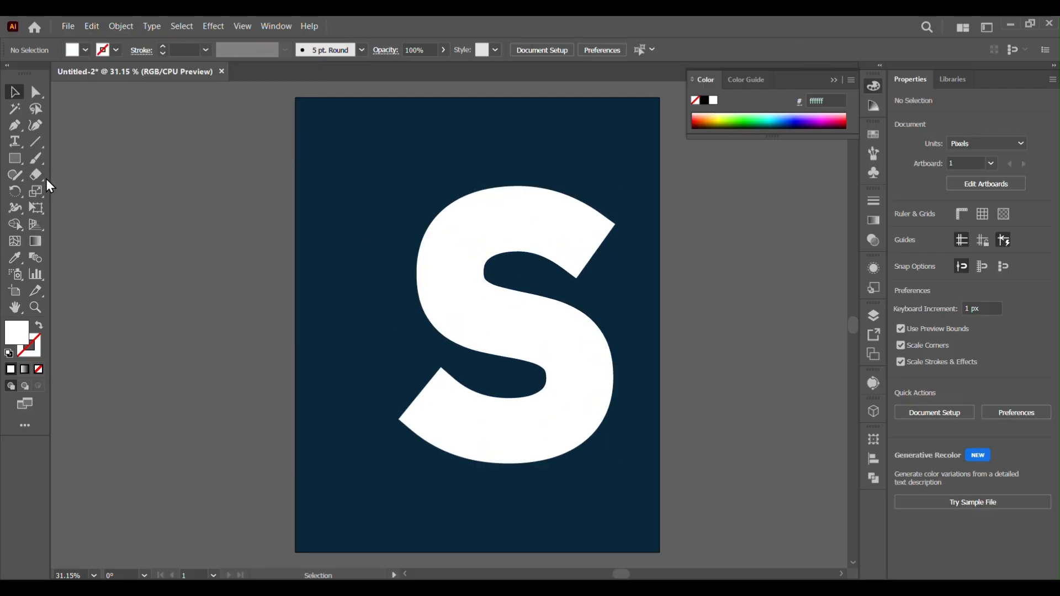
pyautogui.hotkey('ctrl', 'a')
pyautogui.doubleClick(36, 174)
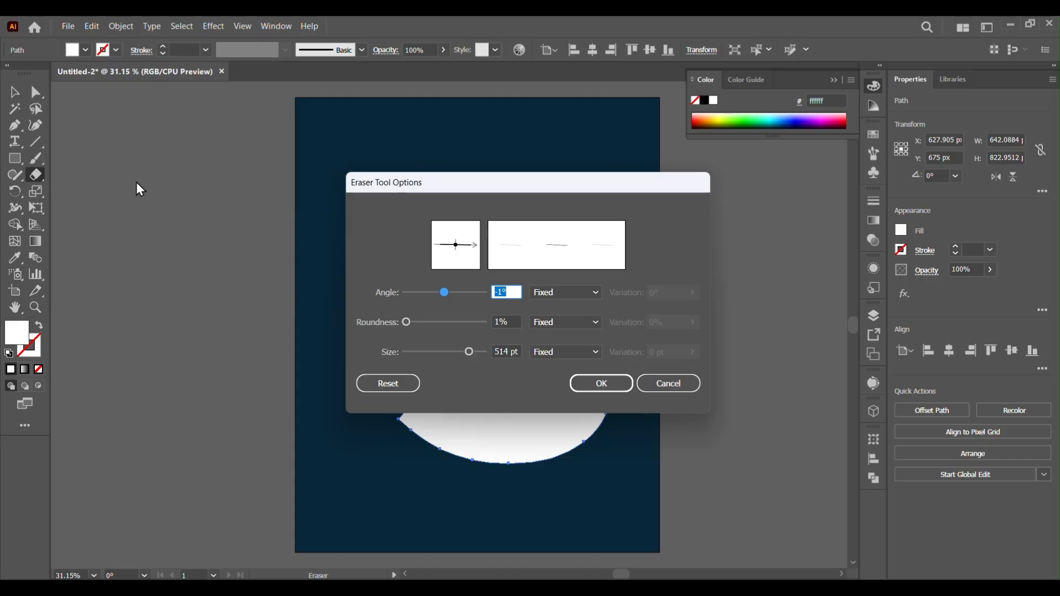
pyautogui.moveTo(478, 185); pyautogui.dragTo(249, 162)
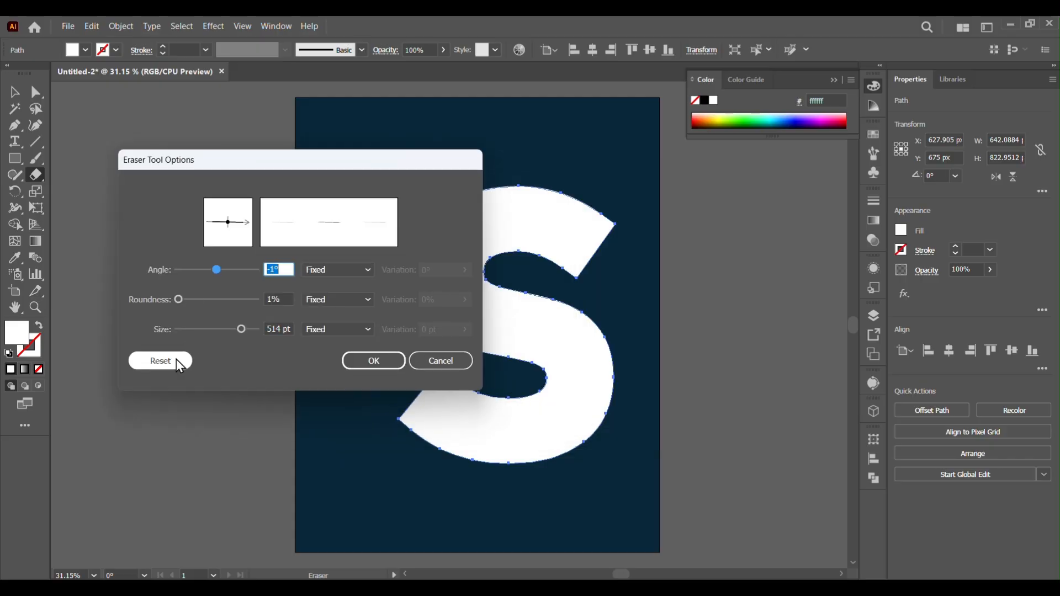
pyautogui.click(160, 360)
# Set the Eraser to 0° angle and about 361 pt size, and erase the left half of the front S copy
pyautogui.moveTo(218, 268)
pyautogui.mouseDown()
pyautogui.moveTo(232, 296)
pyautogui.moveTo(164, 288)
pyautogui.moveTo(215, 269)
pyautogui.mouseUp()
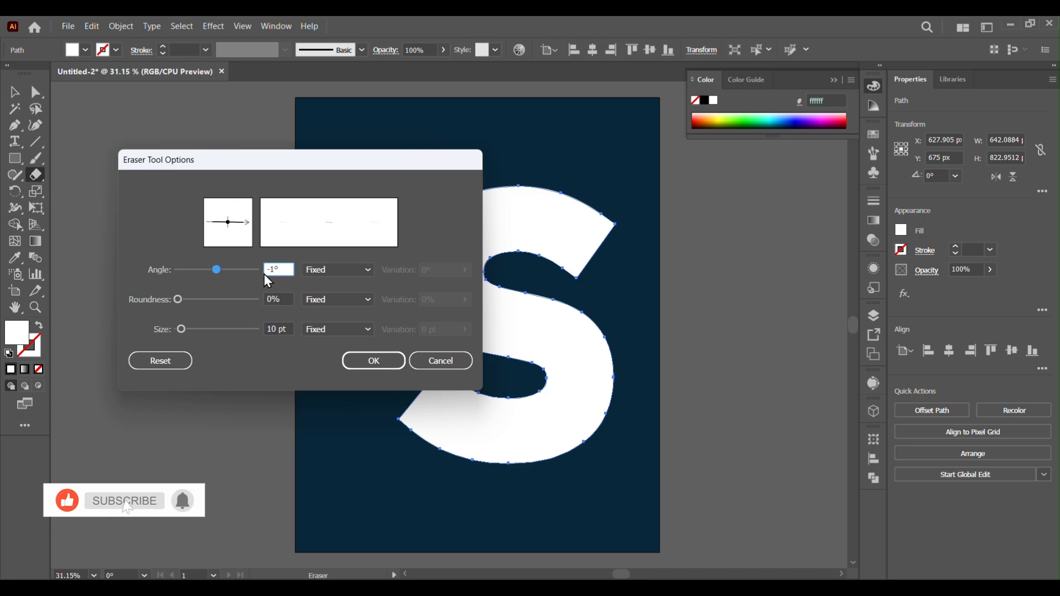
pyautogui.click(284, 275)
pyautogui.press('Up')
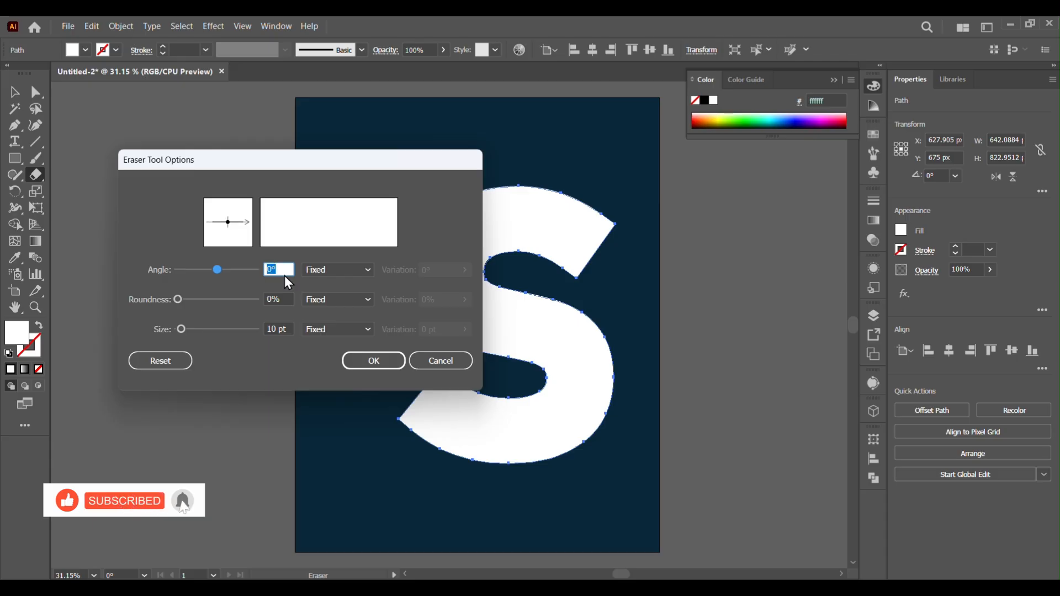
pyautogui.click(207, 329)
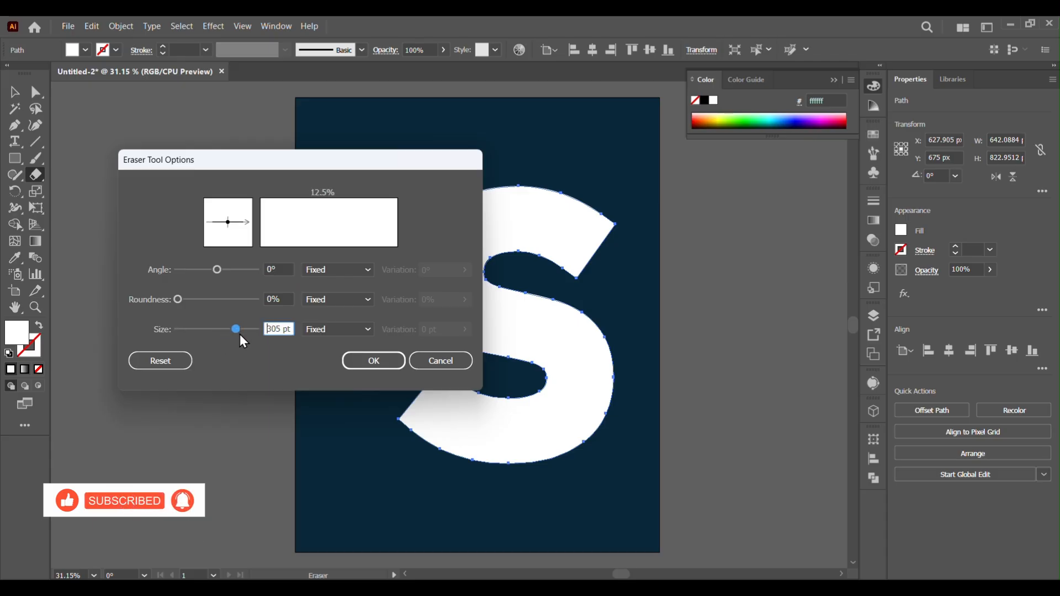
pyautogui.moveTo(240, 334); pyautogui.dragTo(241, 336)
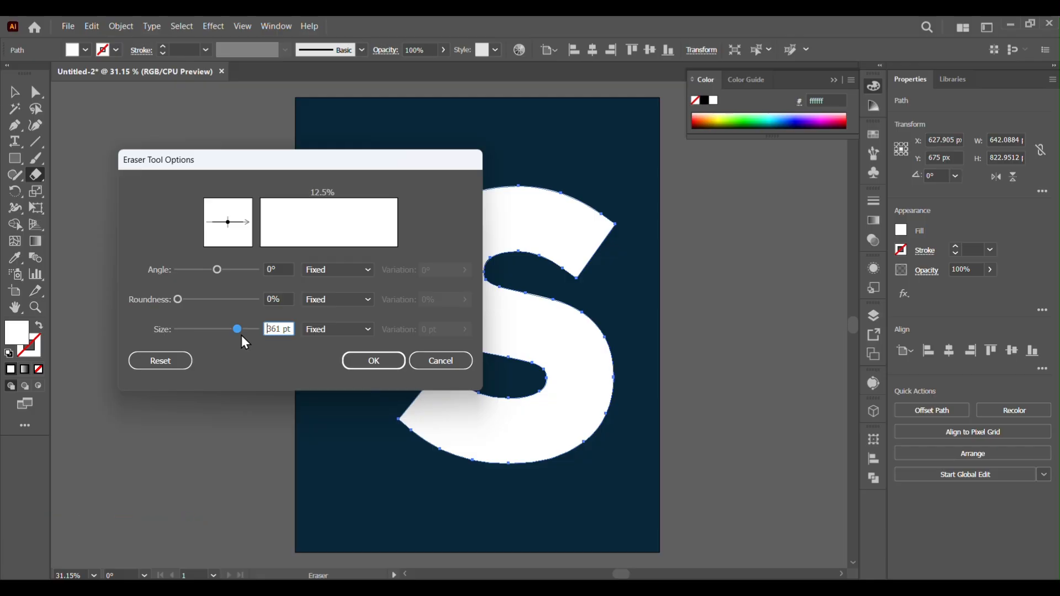
pyautogui.click(370, 359)
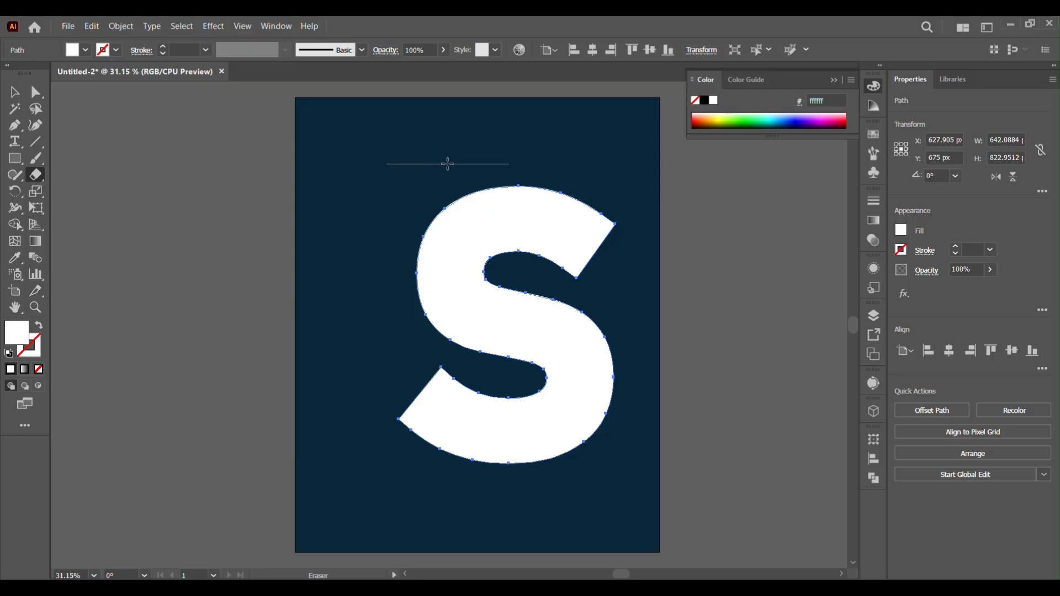
pyautogui.moveTo(449, 162); pyautogui.dragTo(446, 489)
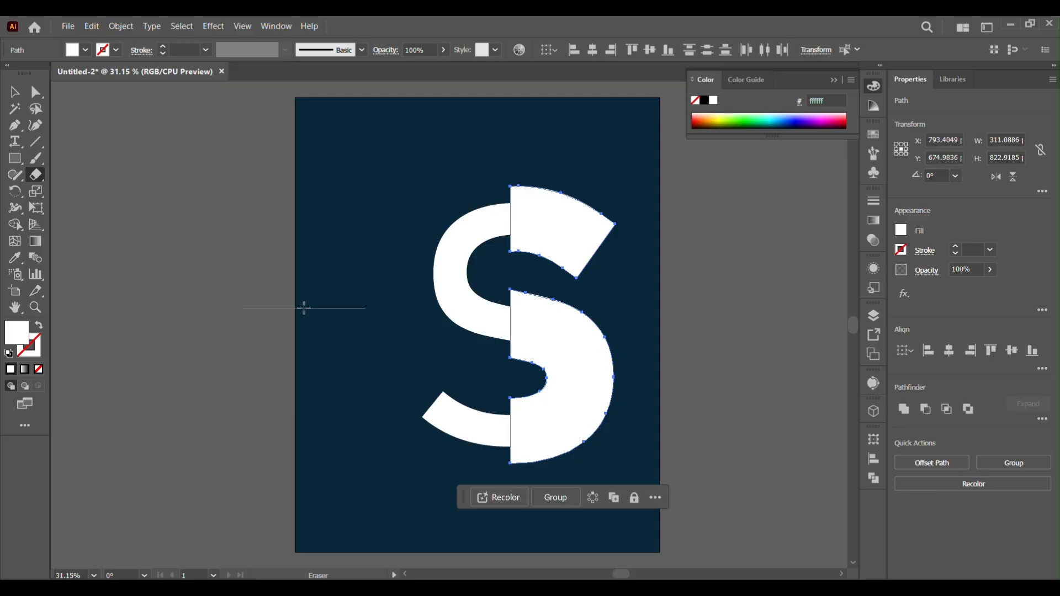
# Combine the two remaining right-half pieces of the front S into a compound path
pyautogui.click(15, 92)
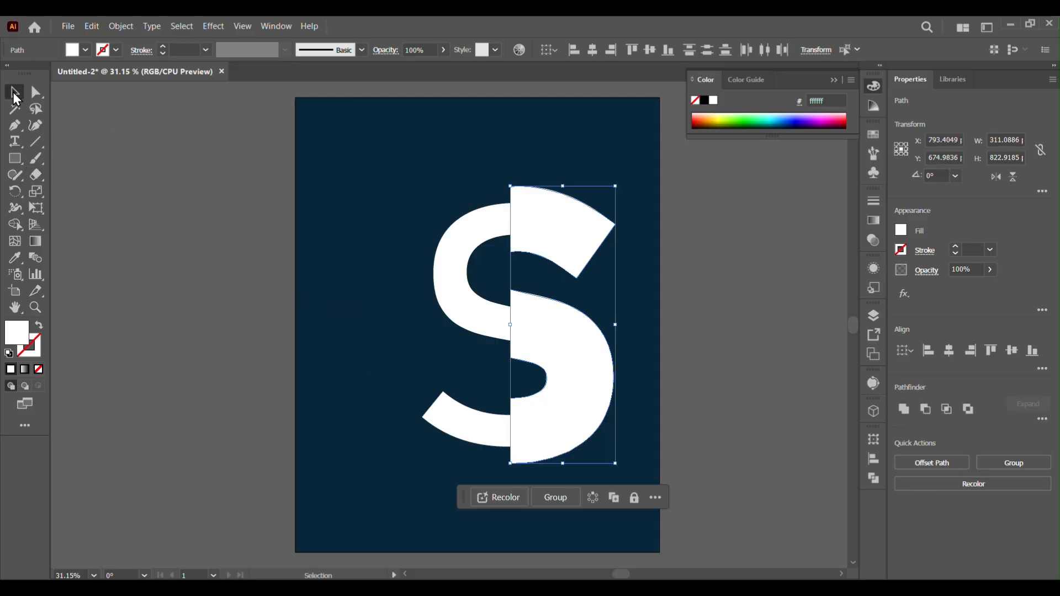
pyautogui.click(720, 365)
pyautogui.click(586, 230)
pyautogui.keyDown('shift'); pyautogui.click(563, 414); pyautogui.keyUp('shift')
pyautogui.click(121, 26)
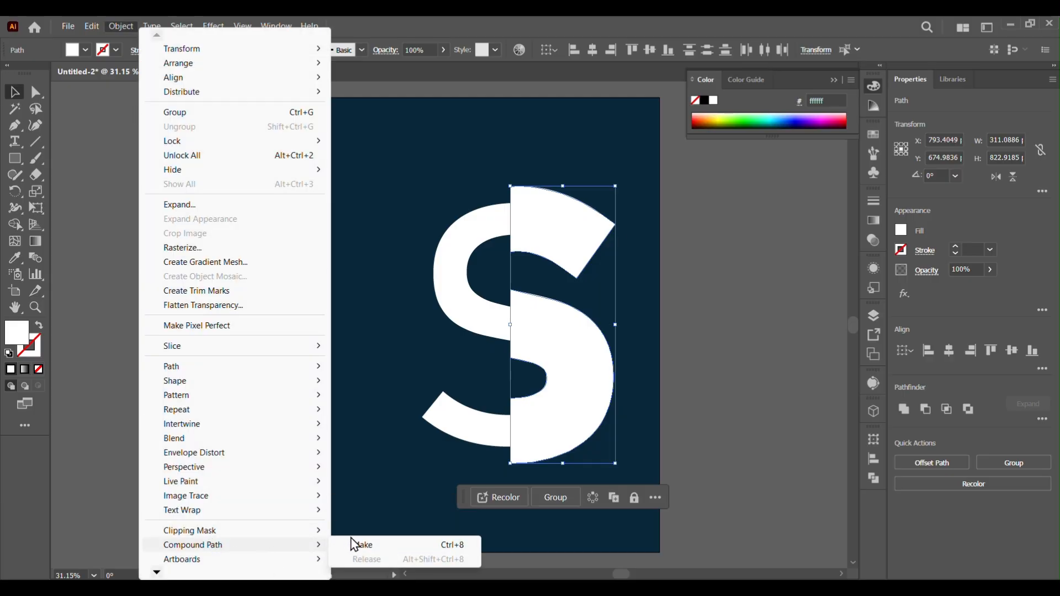
pyautogui.click(353, 546)
pyautogui.click(774, 396)
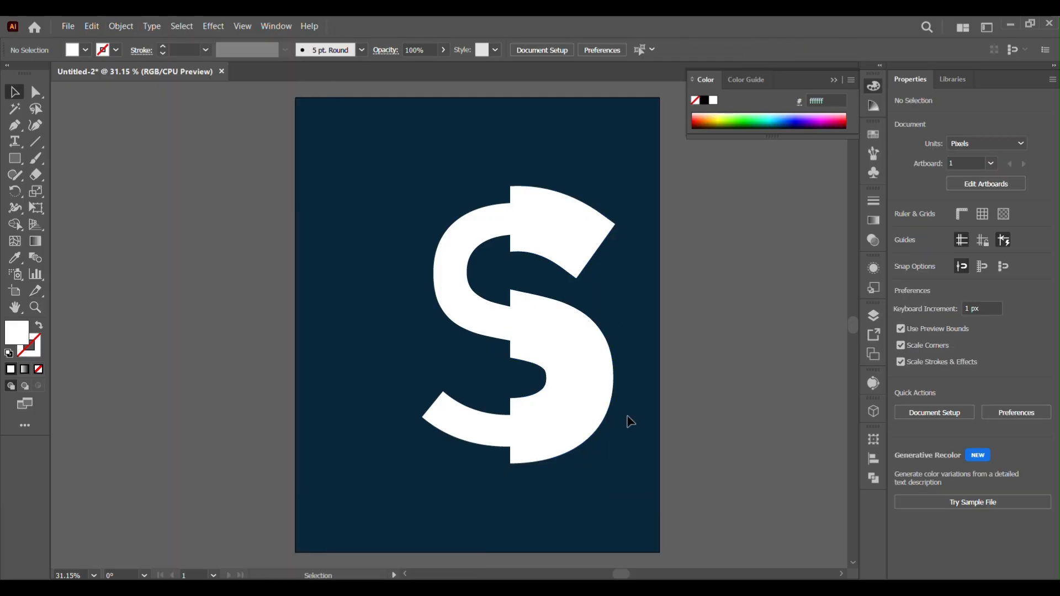
# Place a photo of a woman against a pink wall, sizing it over the right half of the S
pyautogui.click(586, 416)
pyautogui.click(67, 26)
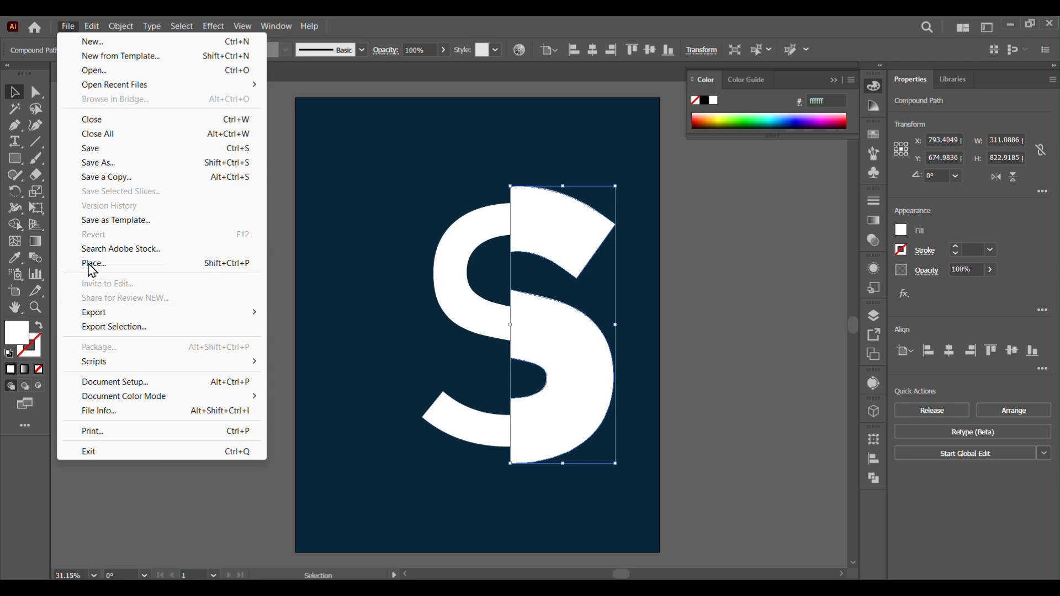
pyautogui.click(140, 264)
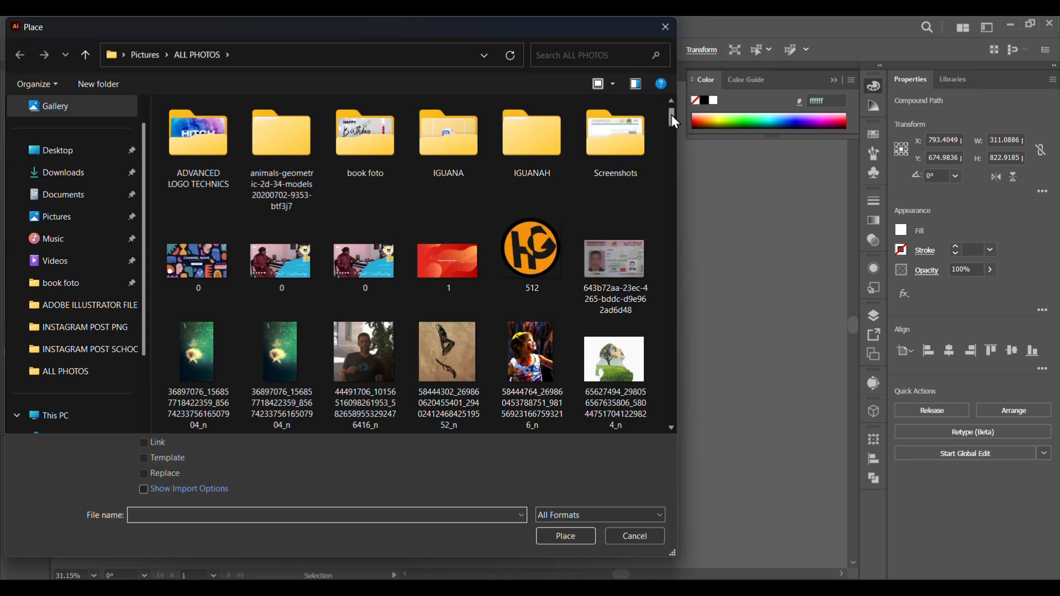
pyautogui.moveTo(672, 114); pyautogui.dragTo(670, 394)
pyautogui.doubleClick(539, 349)
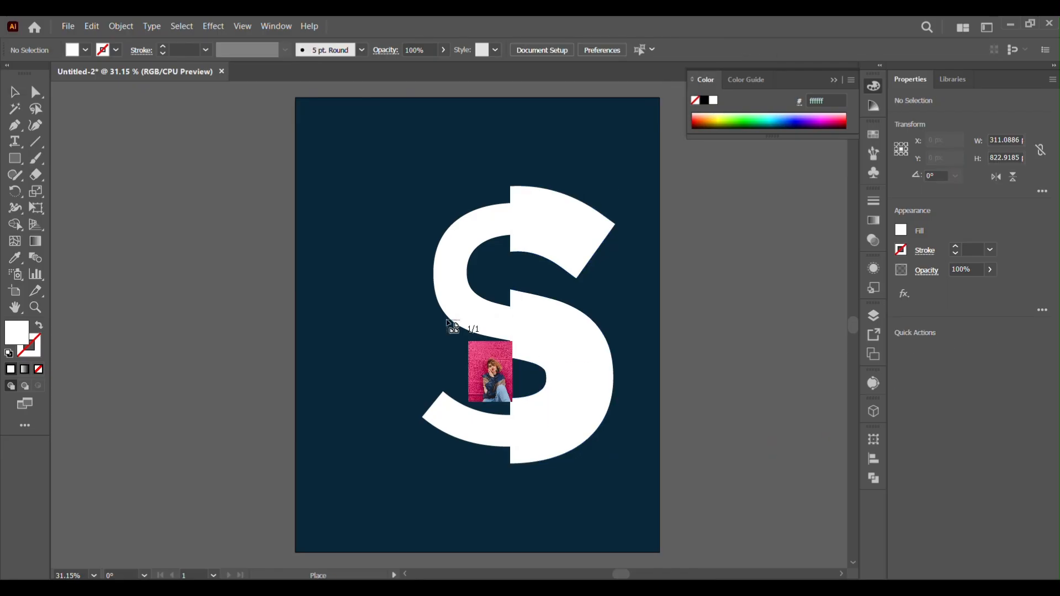
pyautogui.moveTo(428, 142); pyautogui.dragTo(706, 525)
# Send the photo behind the right-half S shape and reposition it over the letter
pyautogui.rightClick(579, 354)
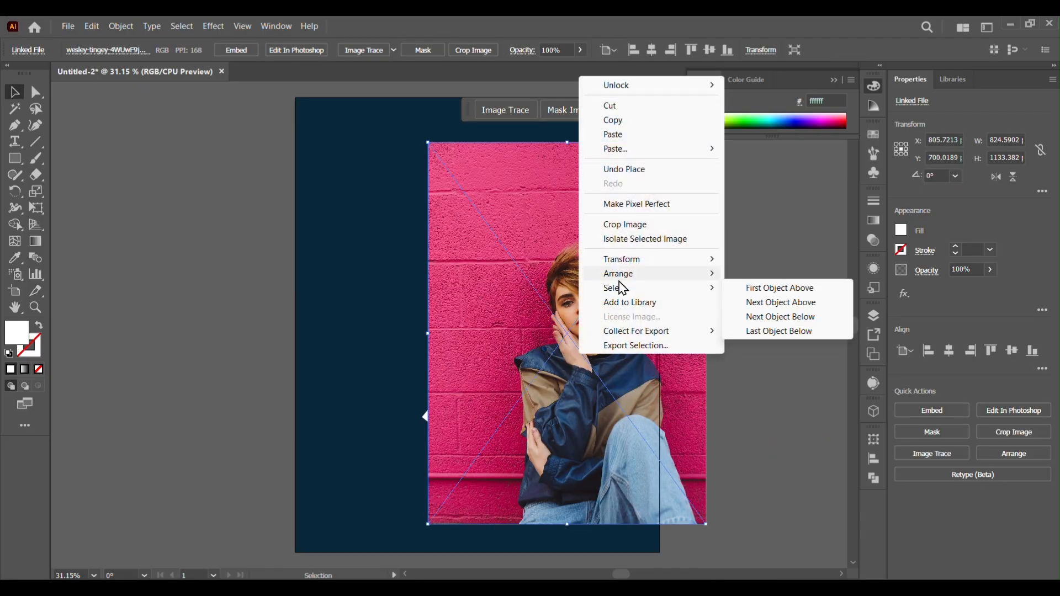
pyautogui.moveTo(634, 274)
pyautogui.click(780, 302)
pyautogui.click(768, 415)
pyautogui.click(630, 411)
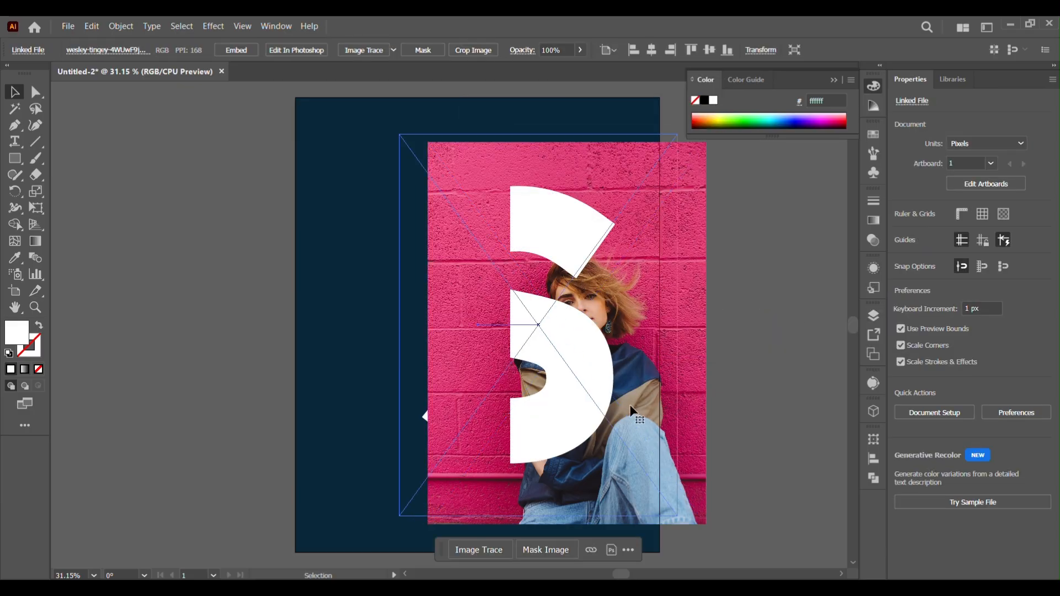
pyautogui.moveTo(631, 415)
pyautogui.mouseDown()
pyautogui.moveTo(630, 389)
pyautogui.moveTo(645, 411)
pyautogui.mouseUp()
pyautogui.keyDown('shift'); pyautogui.click(575, 369); pyautogui.keyUp('shift')
pyautogui.hotkey('ctrl', 'shift', 'a')
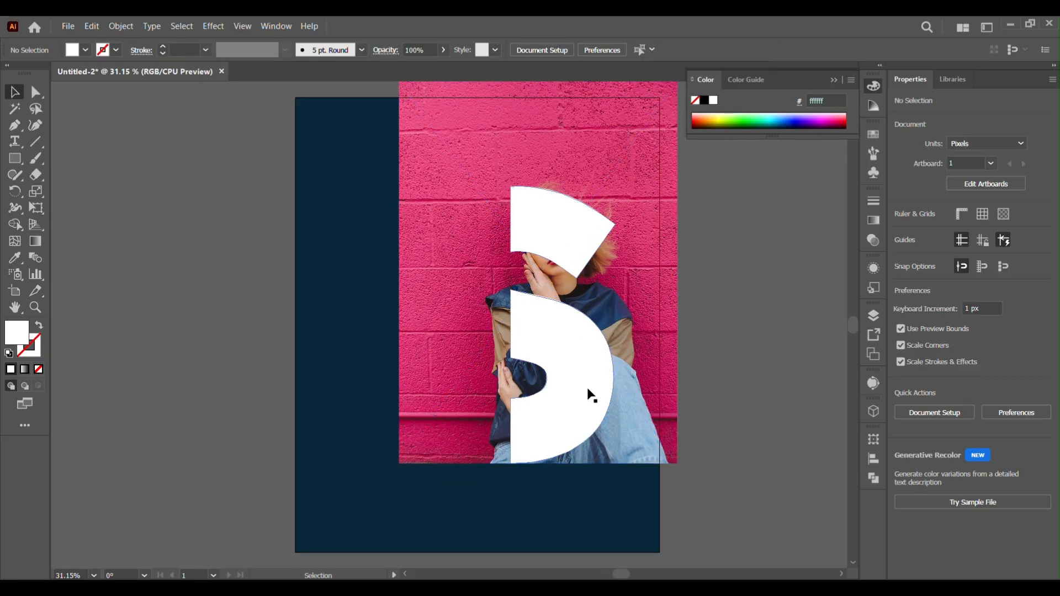
# Select the right-half S shape together with the photo and make a clipping mask
pyautogui.click(587, 388)
pyautogui.keyDown('shift'); pyautogui.click(655, 375); pyautogui.keyUp('shift')
pyautogui.rightClick(655, 376)
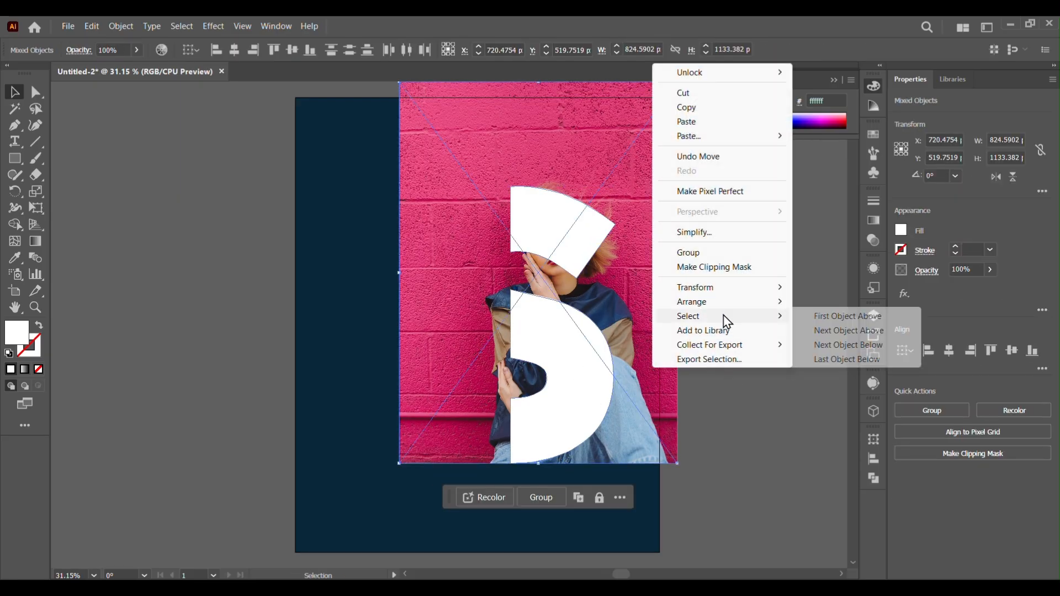
pyautogui.click(724, 272)
pyautogui.click(744, 417)
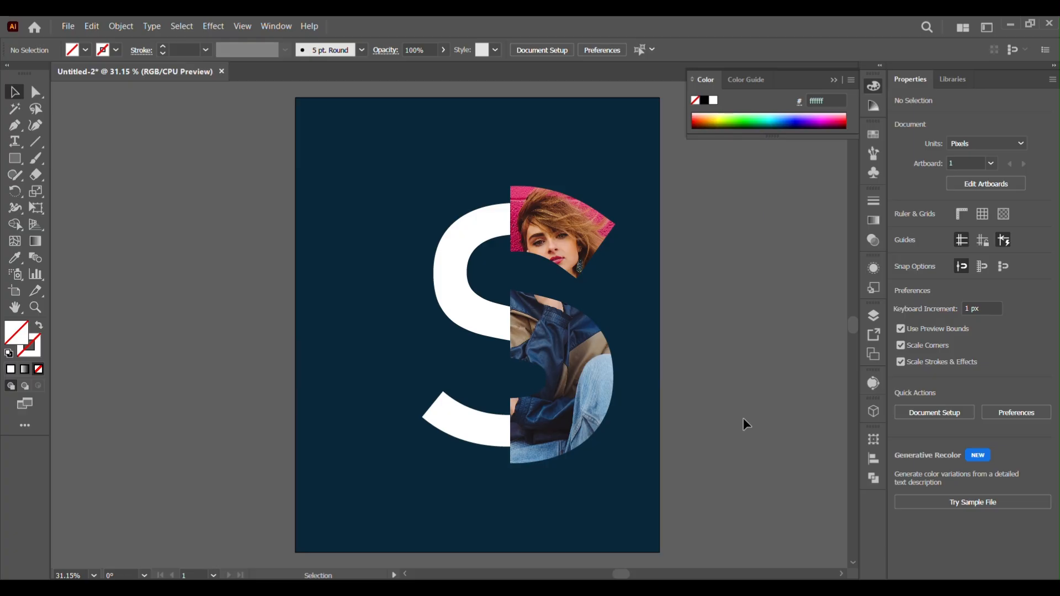
# Fill the left white S with a white-to-black linear gradient, placing the black stop at about 83% location
pyautogui.click(478, 313)
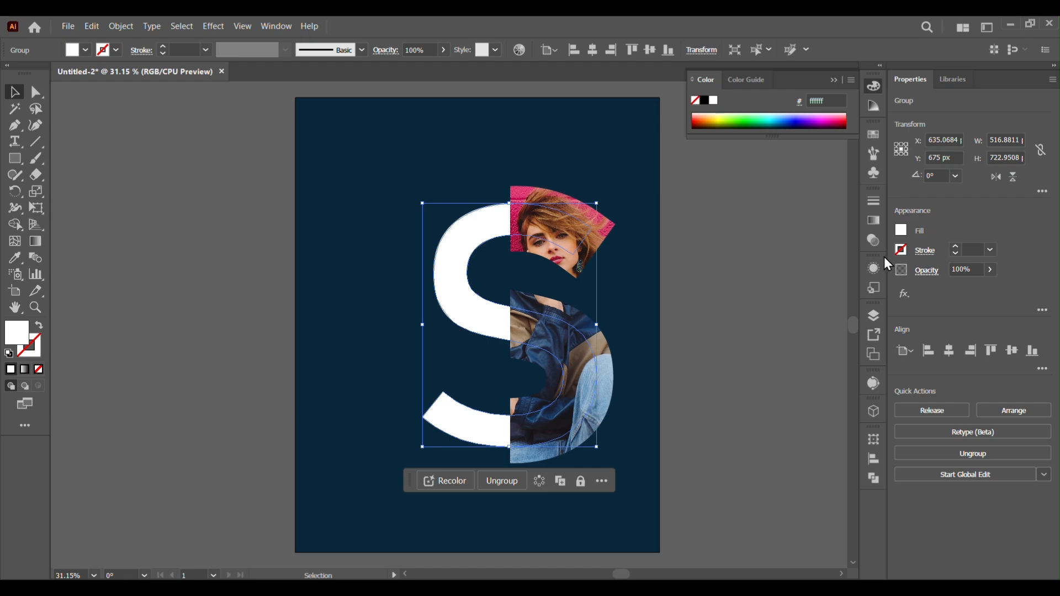
pyautogui.click(873, 221)
pyautogui.click(769, 301)
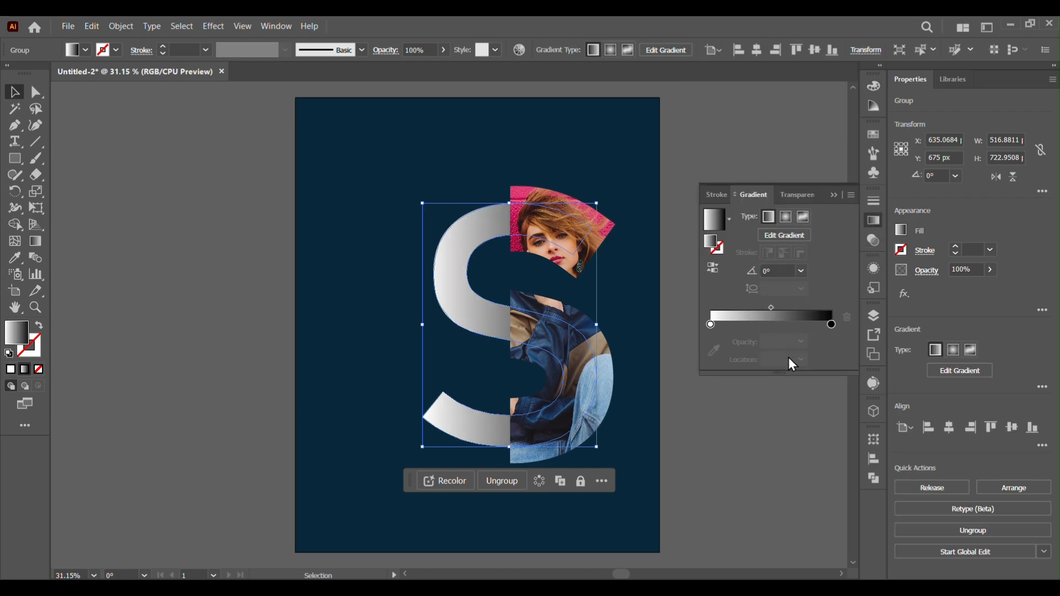
pyautogui.moveTo(770, 307)
pyautogui.mouseDown()
pyautogui.moveTo(791, 324)
pyautogui.moveTo(777, 309)
pyautogui.mouseUp()
pyautogui.click(805, 422)
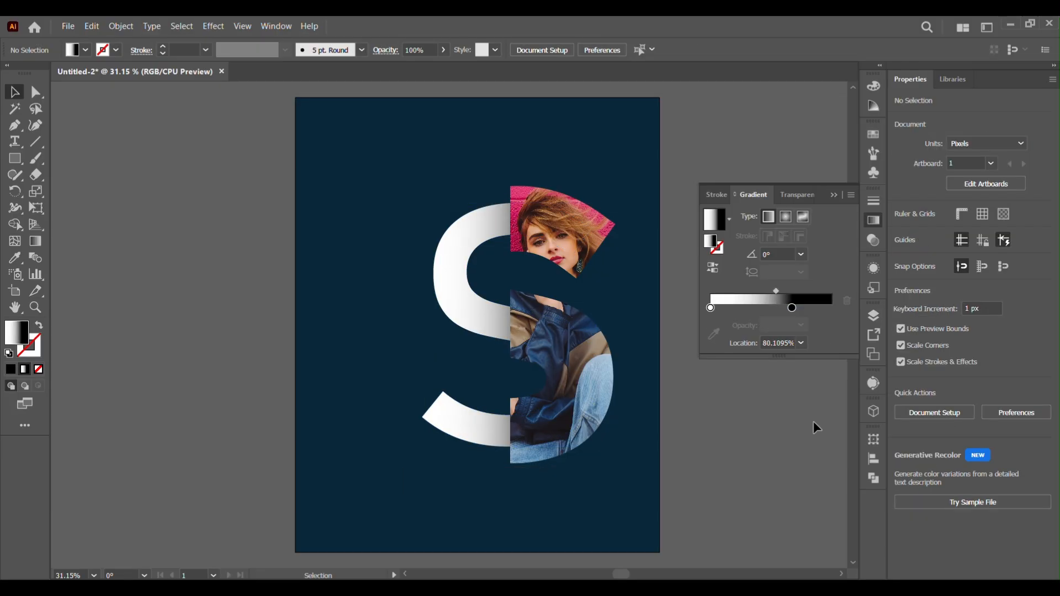
pyautogui.click(456, 314)
pyautogui.moveTo(775, 307); pyautogui.dragTo(777, 310)
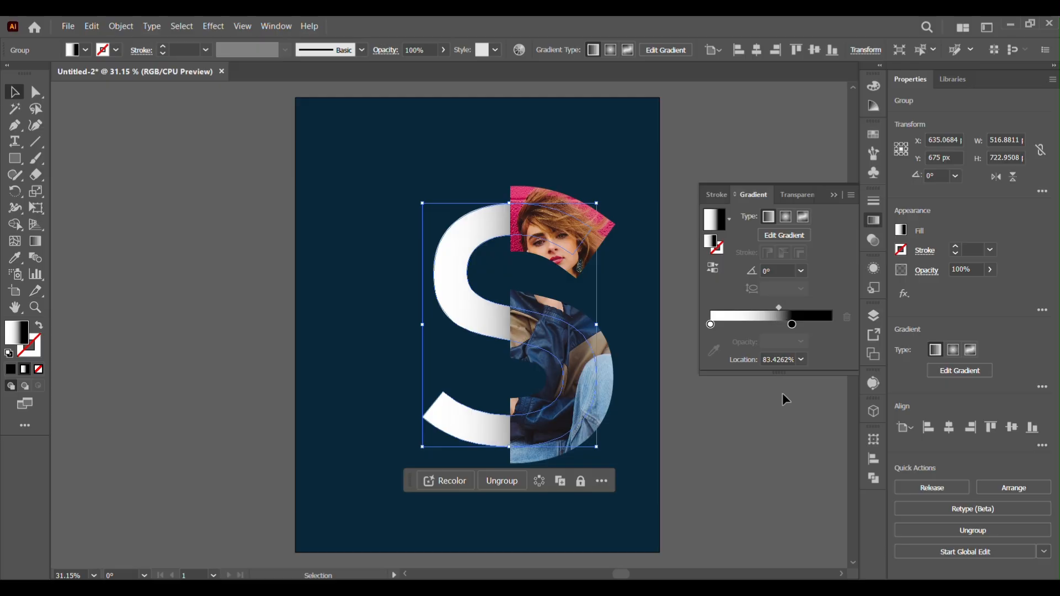
pyautogui.click(783, 416)
pyautogui.click(834, 194)
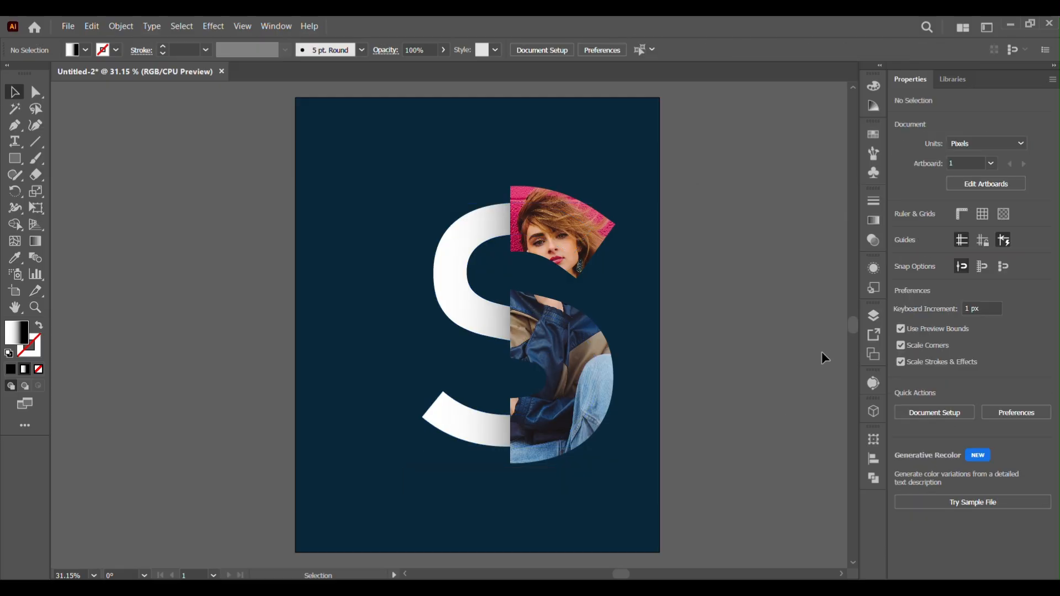
# Paste the text STYLE REDEFINED onto the artboard, enlarge it to about 78 pt and fill it white
pyautogui.press('\\')
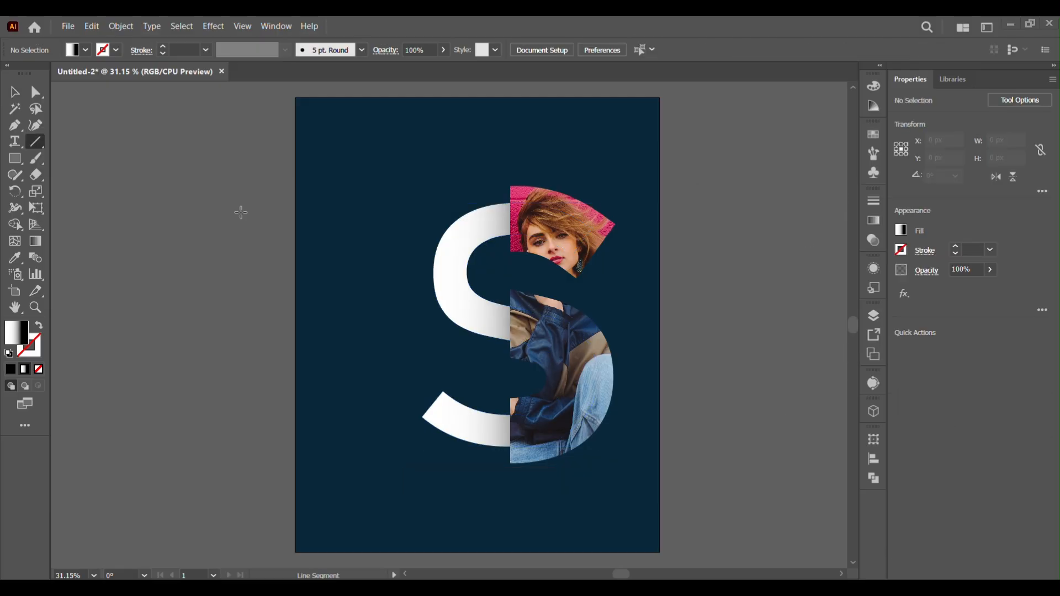
pyautogui.press('t')
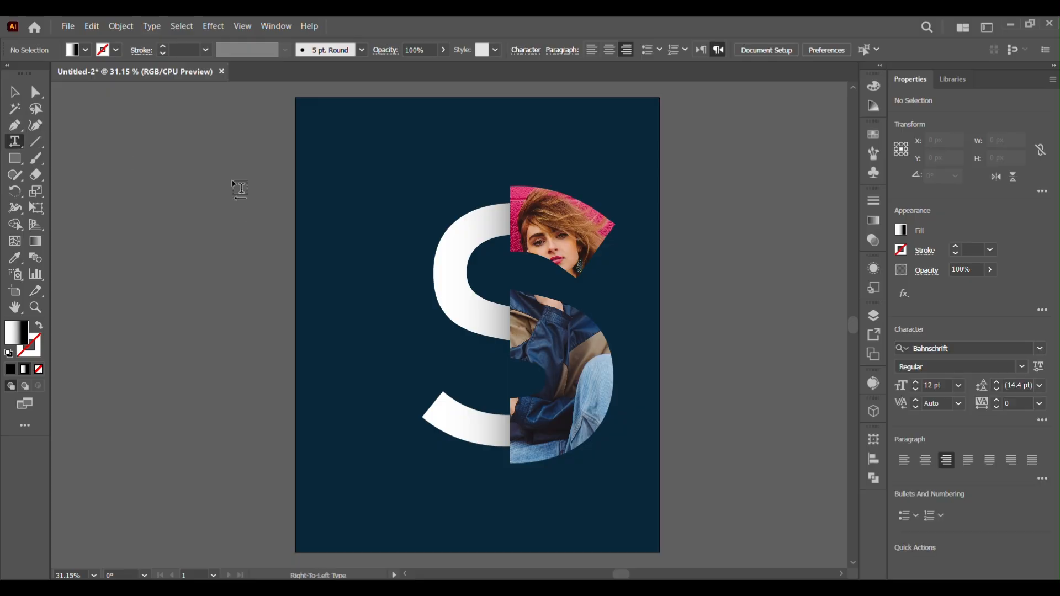
pyautogui.click(240, 189)
pyautogui.write('STYLE REDEFINED')
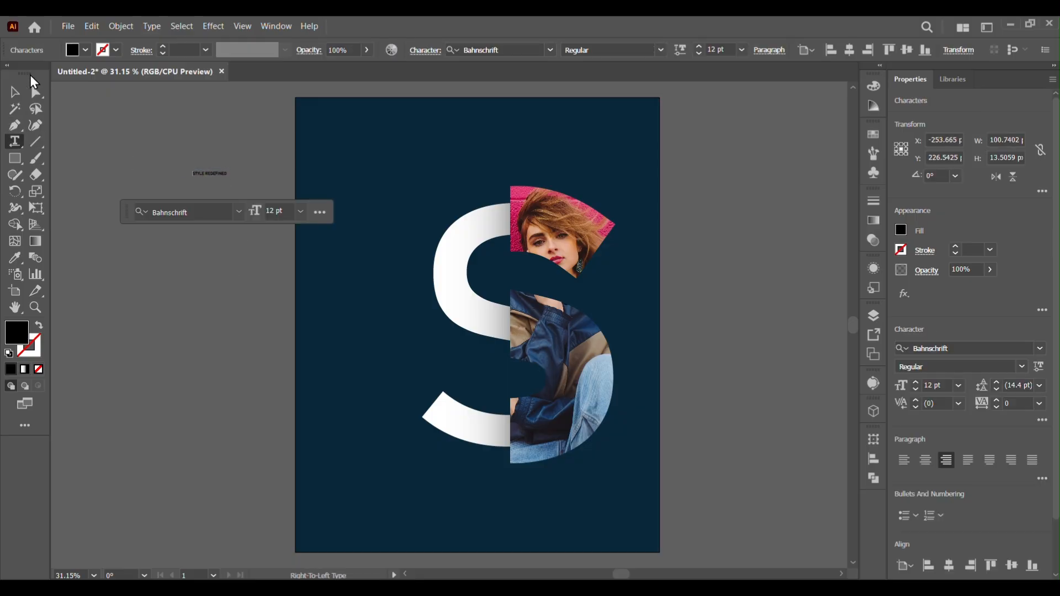
pyautogui.click(15, 93)
pyautogui.moveTo(230, 182); pyautogui.dragTo(409, 324)
pyautogui.click(29, 73)
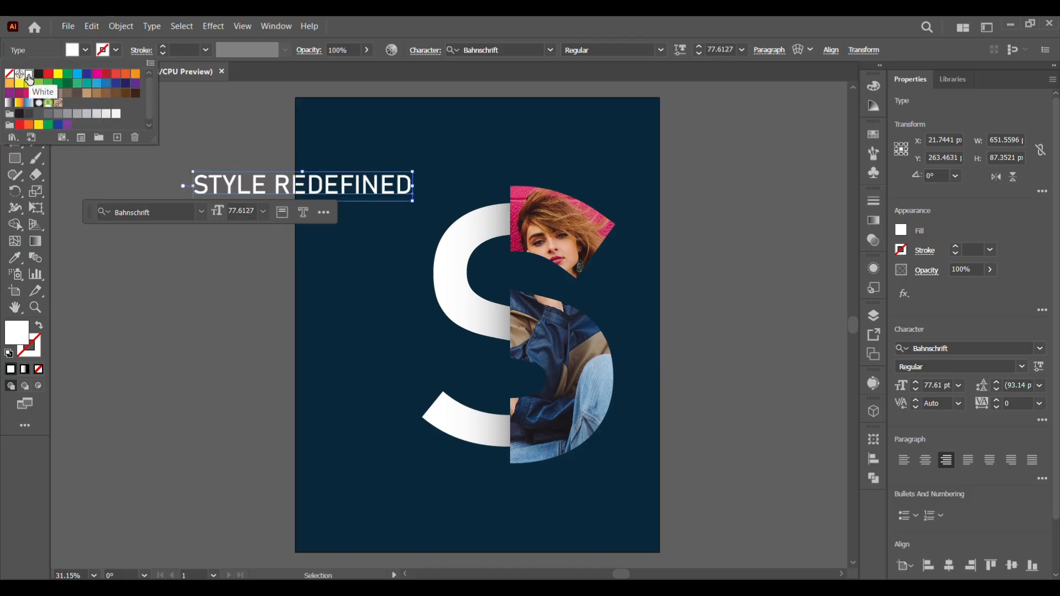
# Set the headline to Bold and break it into two lines after STYLE
pyautogui.click(1022, 366)
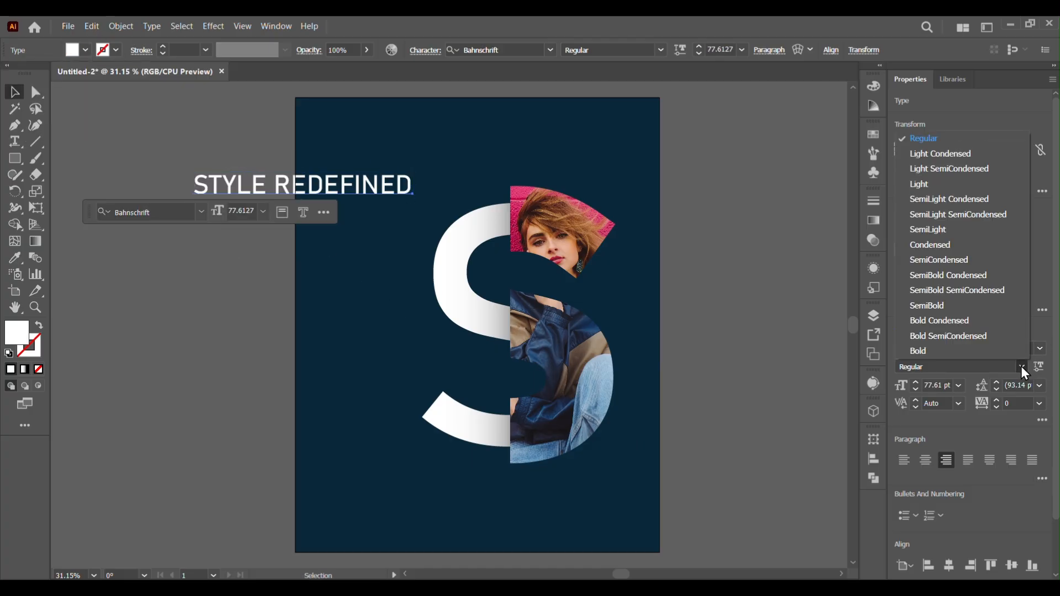
pyautogui.click(932, 352)
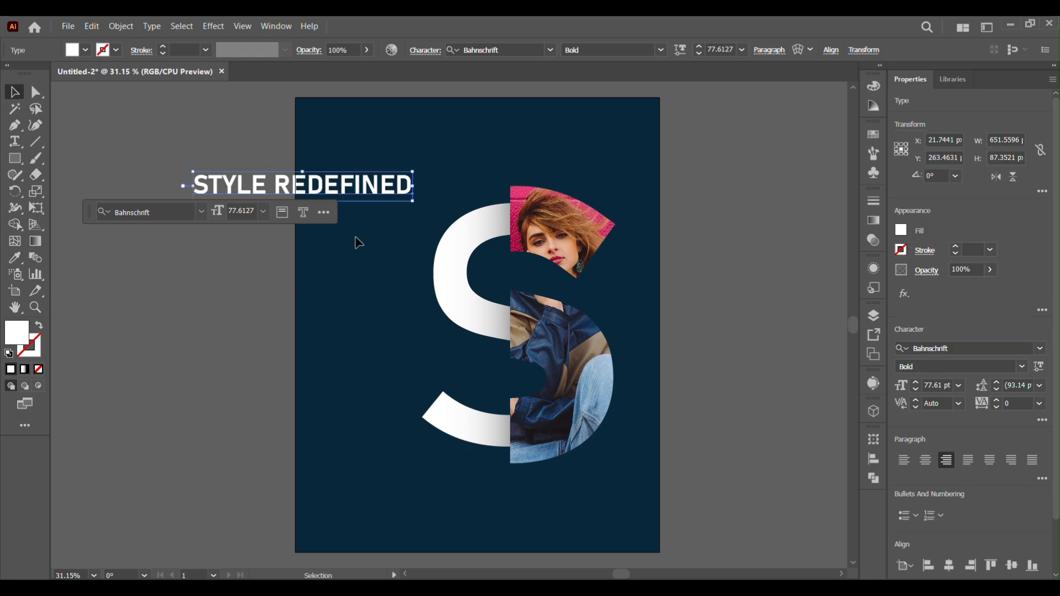
pyautogui.doubleClick(273, 195)
pyautogui.click(909, 462)
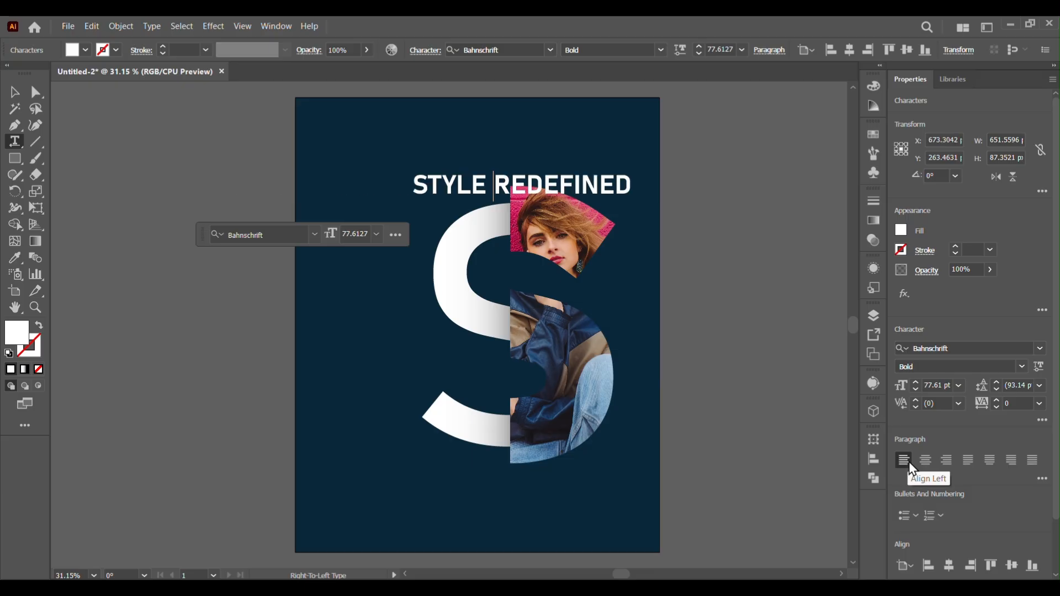
pyautogui.press('Return')
pyautogui.press('Escape')
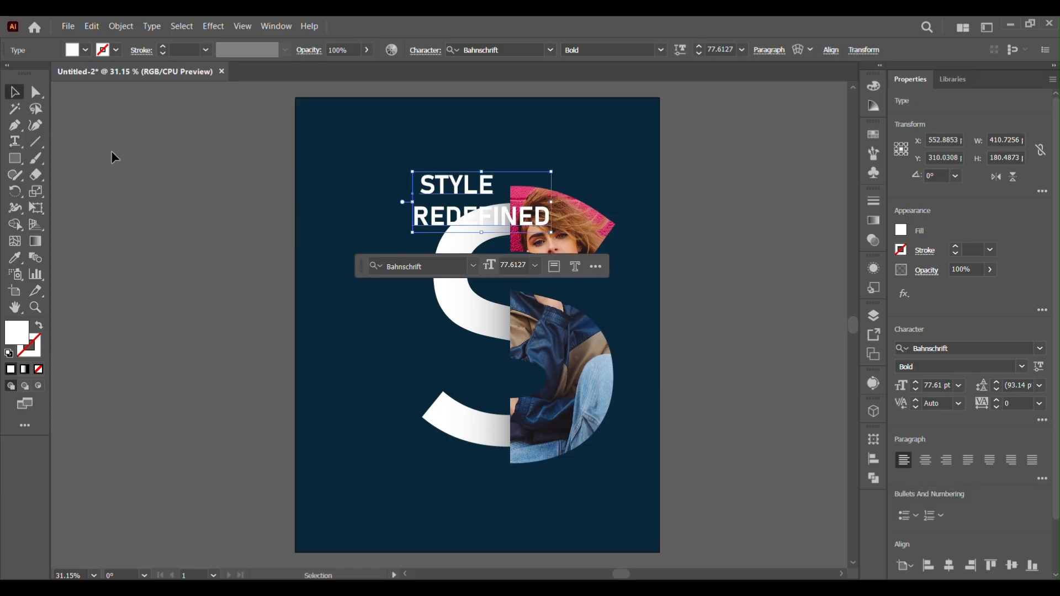
# Left-align the two-line headline and move it to the artboard's upper-left corner
pyautogui.click(954, 465)
pyautogui.click(898, 459)
pyautogui.moveTo(488, 196); pyautogui.dragTo(394, 147)
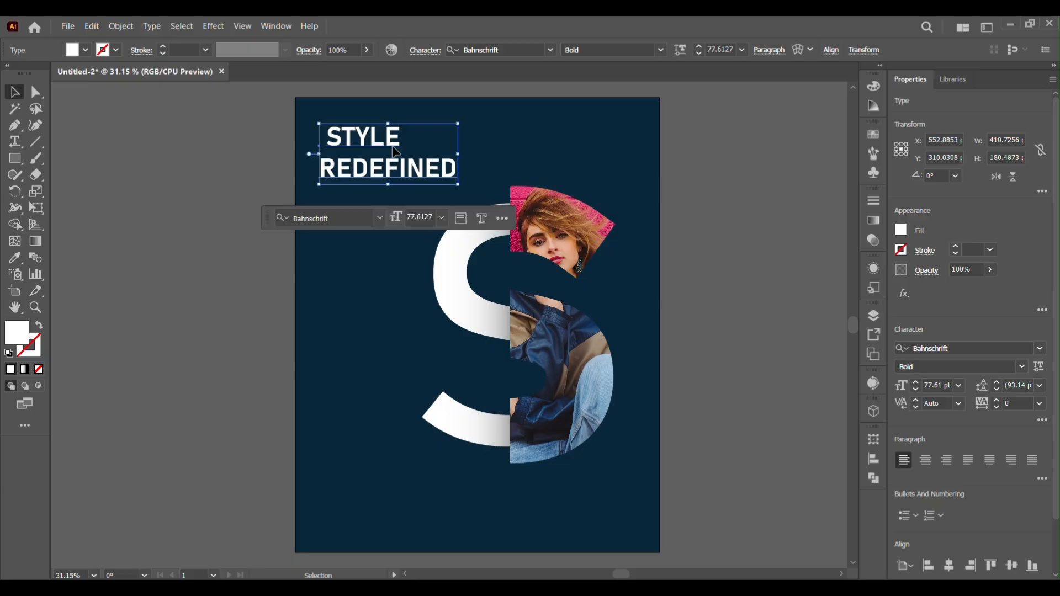
pyautogui.hotkey('ctrl', 'shift', 'a')
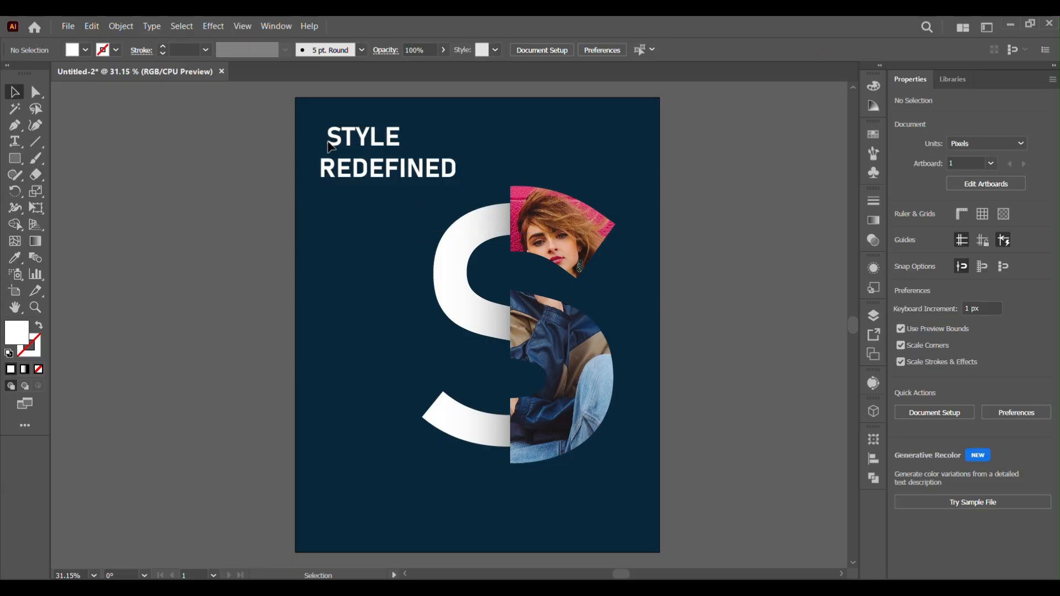
# Enlarge the headline to about 102 pt, keeping it in the upper-left corner
pyautogui.doubleClick(330, 147)
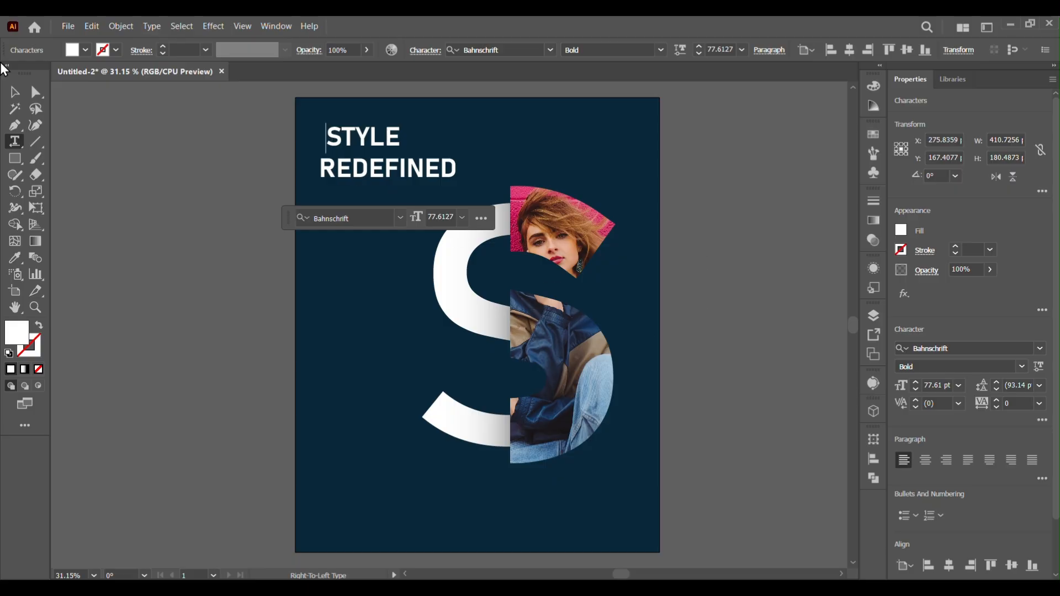
pyautogui.click(14, 91)
pyautogui.moveTo(457, 184); pyautogui.dragTo(500, 203)
pyautogui.moveTo(320, 125); pyautogui.dragTo(319, 122)
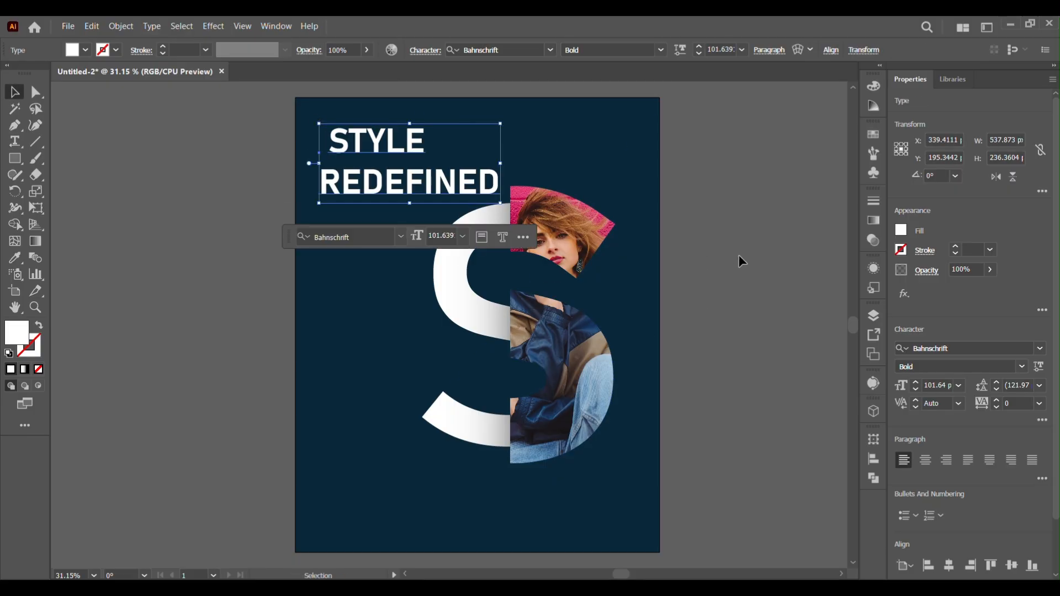
# Move the split S group slightly lower on the artboard
pyautogui.click(463, 103)
pyautogui.moveTo(543, 429); pyautogui.dragTo(547, 436)
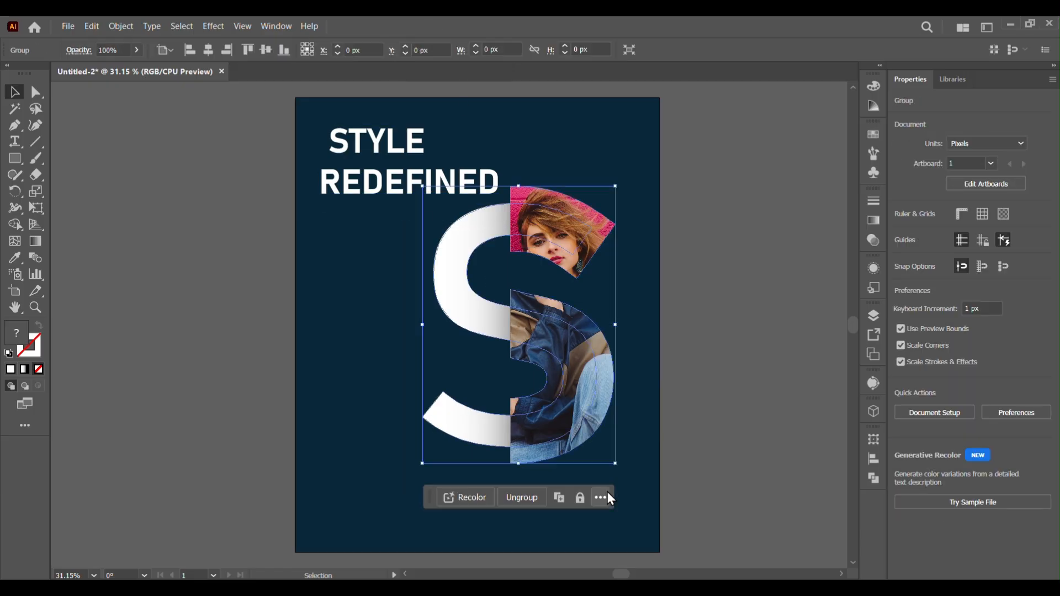
pyautogui.moveTo(571, 354); pyautogui.dragTo(580, 389)
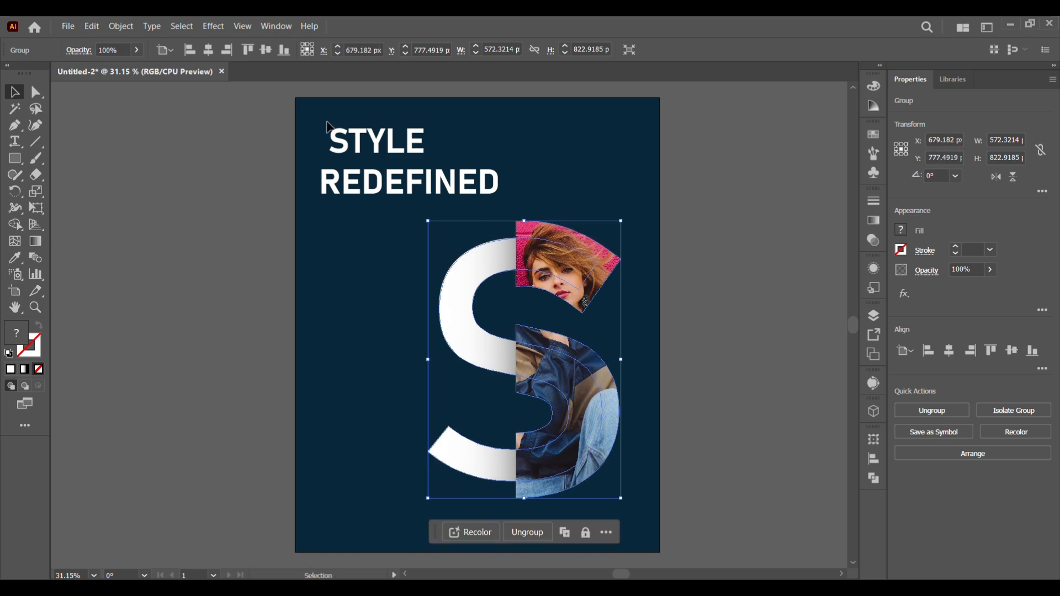
# Stretch the headline's vertical scale to 121%
pyautogui.moveTo(311, 121); pyautogui.dragTo(523, 214)
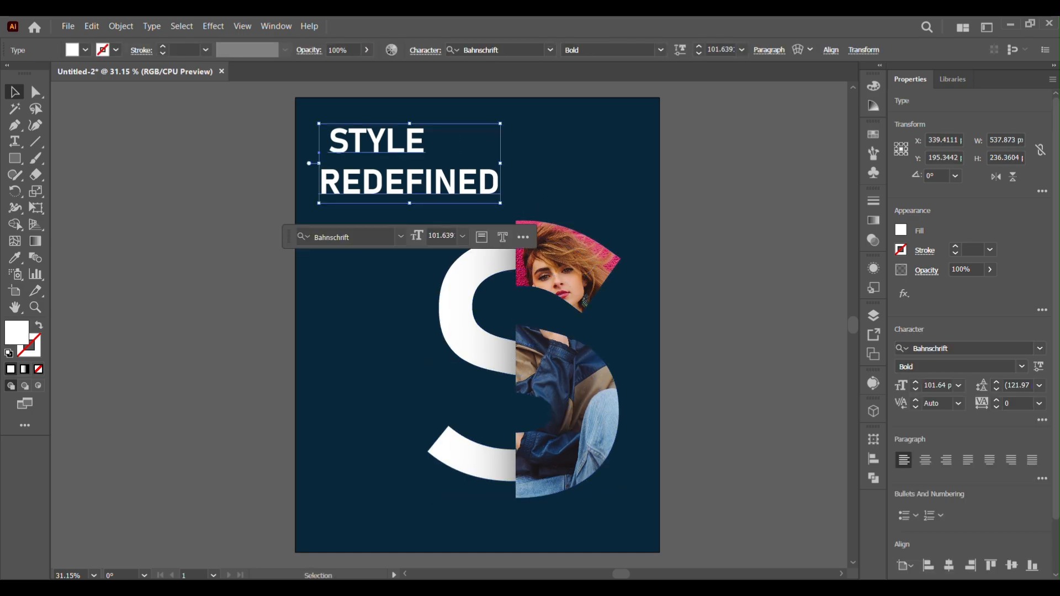
pyautogui.click(1043, 424)
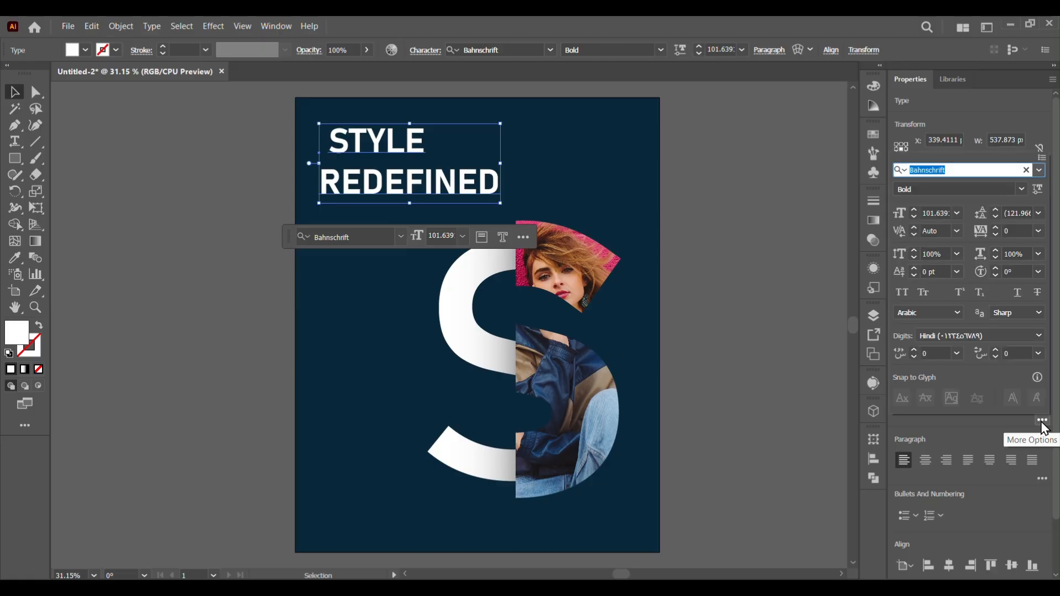
pyautogui.click(915, 250)
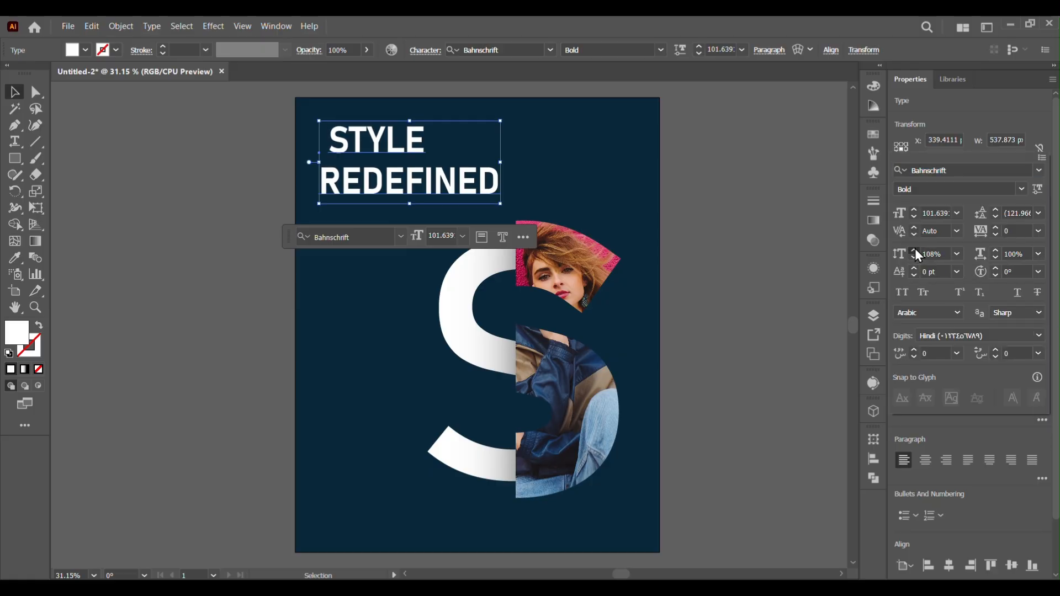
pyautogui.click(915, 251)
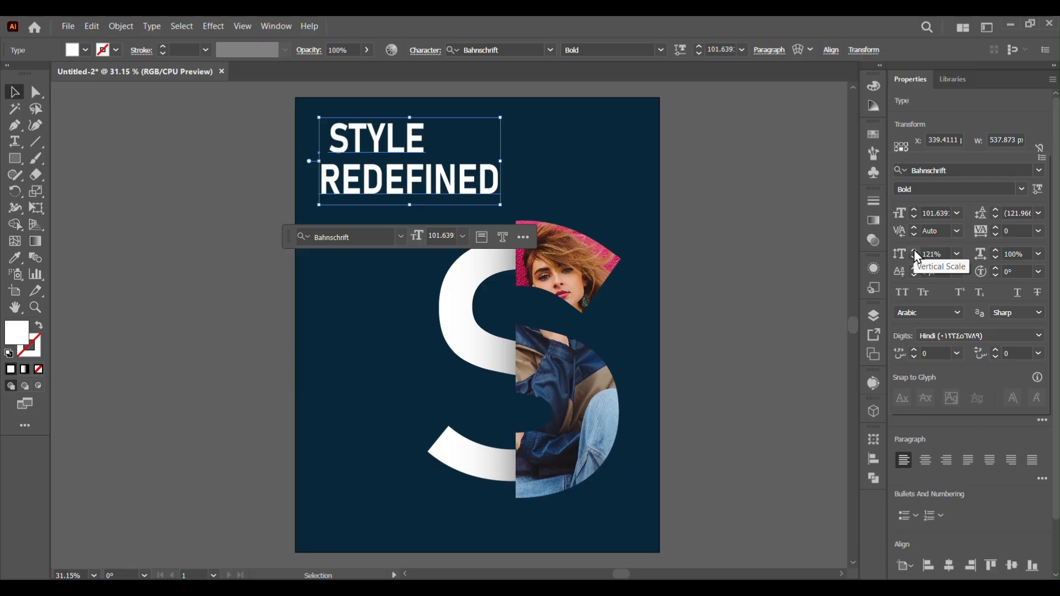
# Convert the headline text to outlines
pyautogui.click(472, 187)
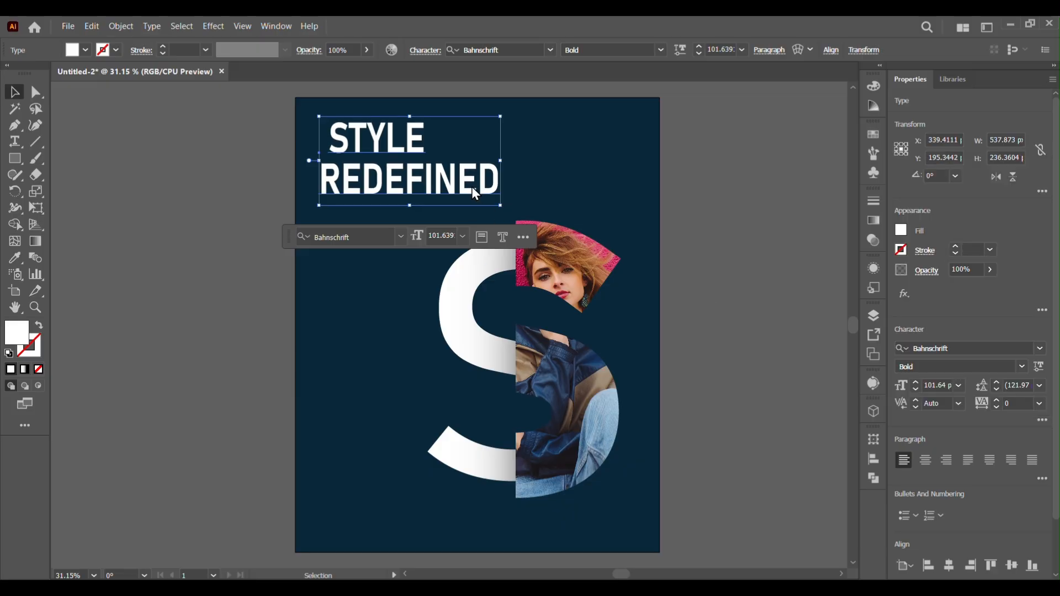
pyautogui.click(713, 270)
pyautogui.click(335, 151)
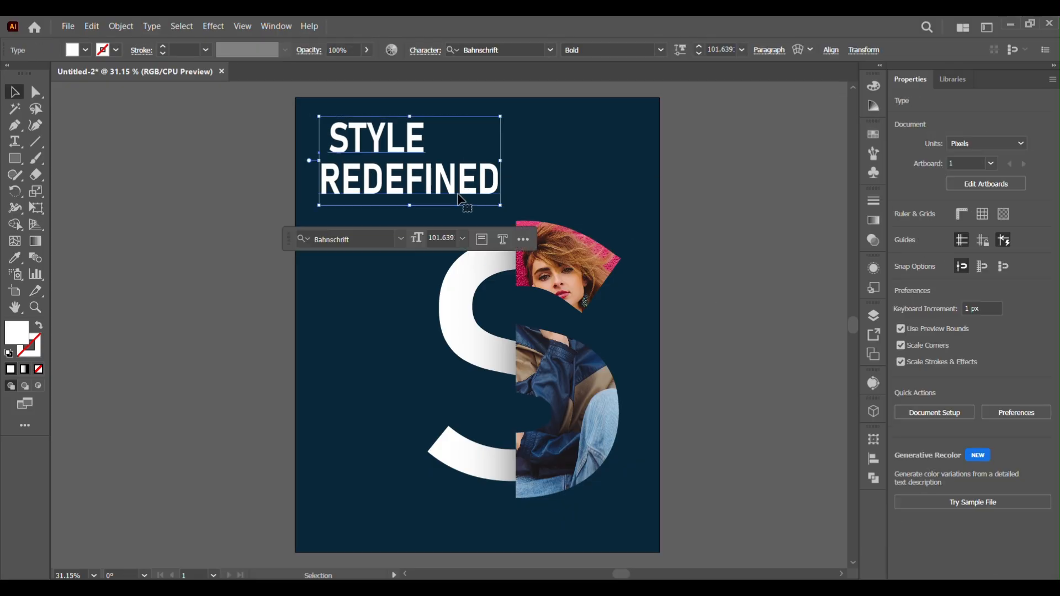
pyautogui.rightClick(441, 199)
pyautogui.click(499, 380)
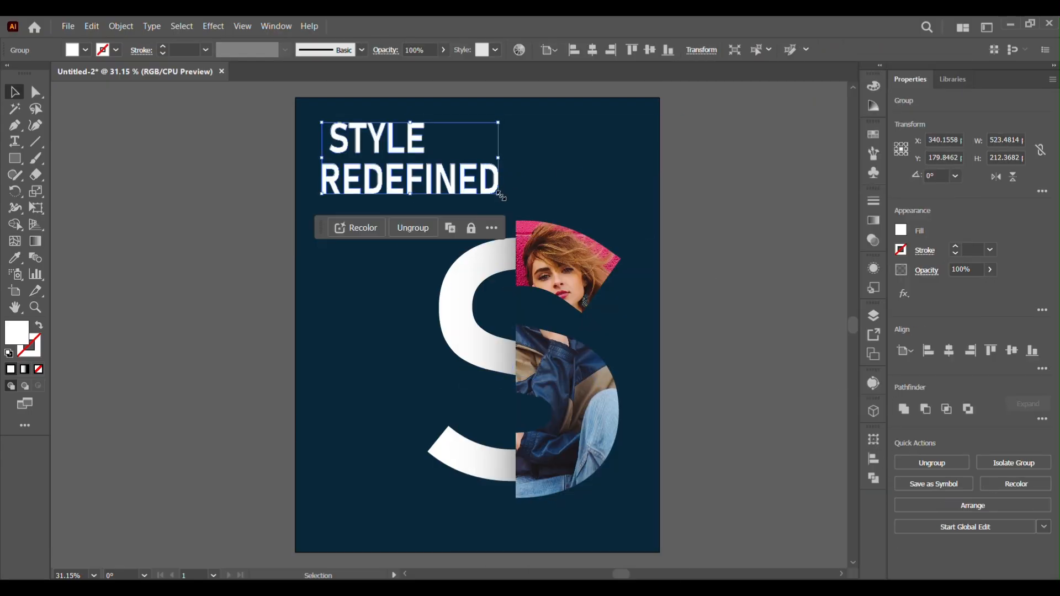
# Enlarge the outlined headline to about 768 × 311 px
pyautogui.moveTo(500, 196); pyautogui.dragTo(575, 220)
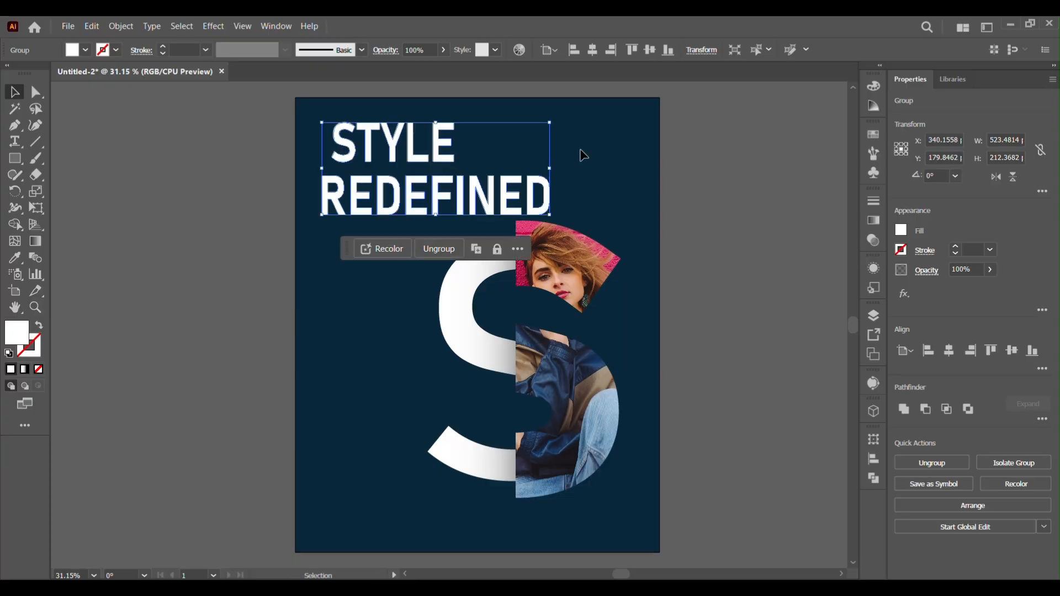
pyautogui.moveTo(552, 123); pyautogui.dragTo(612, 110)
# Ungroup the outlined headline and group the STYLE letters together
pyautogui.rightClick(427, 150)
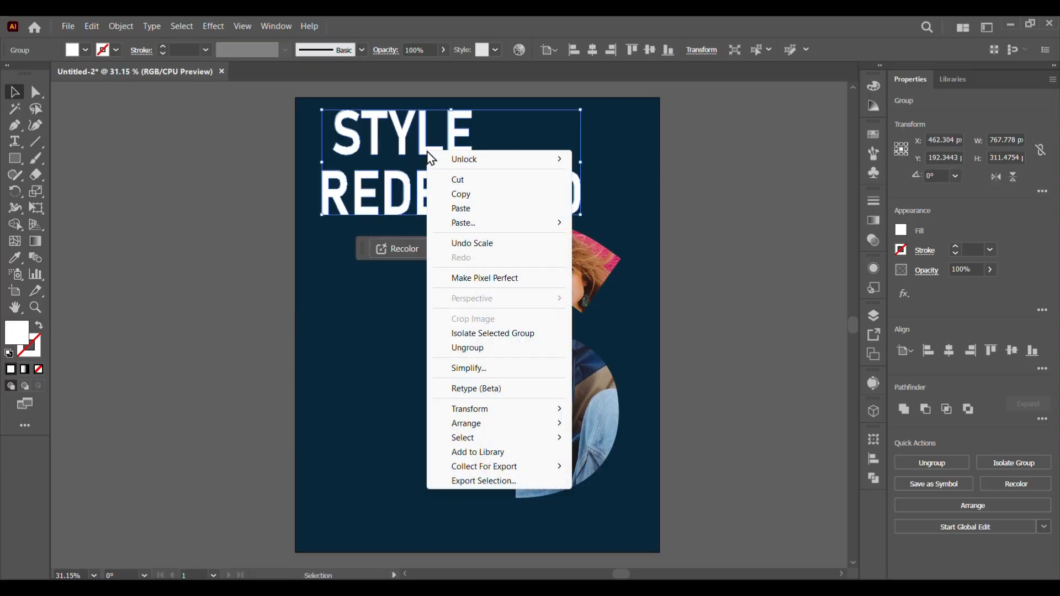
pyautogui.click(443, 350)
pyautogui.click(296, 189)
pyautogui.click(333, 124)
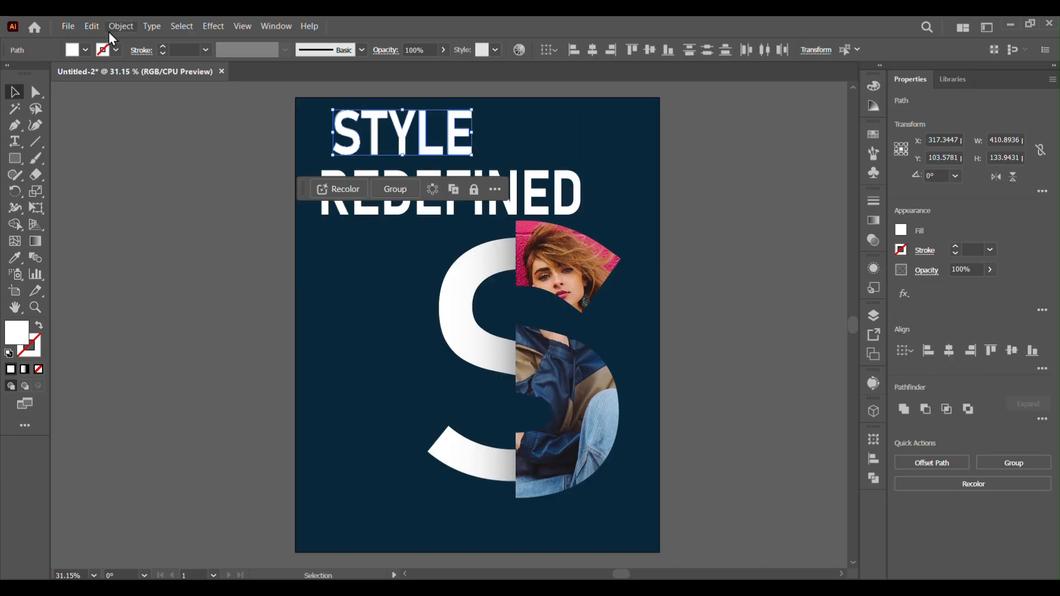
pyautogui.click(121, 26)
pyautogui.click(170, 112)
# Nudge the STYLE line left to align with the REDEFINED line
pyautogui.press('Left')
pyautogui.press('Left')
pyautogui.press('Left')
pyautogui.press('Left')
pyautogui.press('Left')
pyautogui.press('Left')
pyautogui.press('Left')
pyautogui.press('Left')
pyautogui.press('Left')
pyautogui.press('Left')
pyautogui.press('Left')
pyautogui.press('Left')
pyautogui.press('Left')
pyautogui.press('Left')
pyautogui.press('Left')
pyautogui.press('Left')
pyautogui.press('Left')
pyautogui.press('Left')
pyautogui.press('Left')
pyautogui.press('Left')
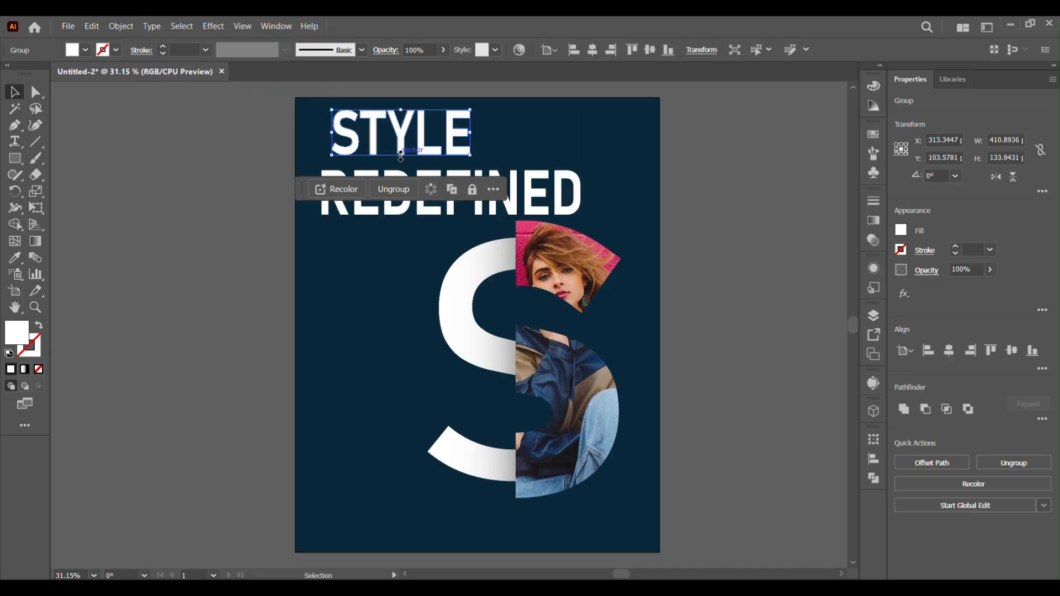
pyautogui.press('Left')
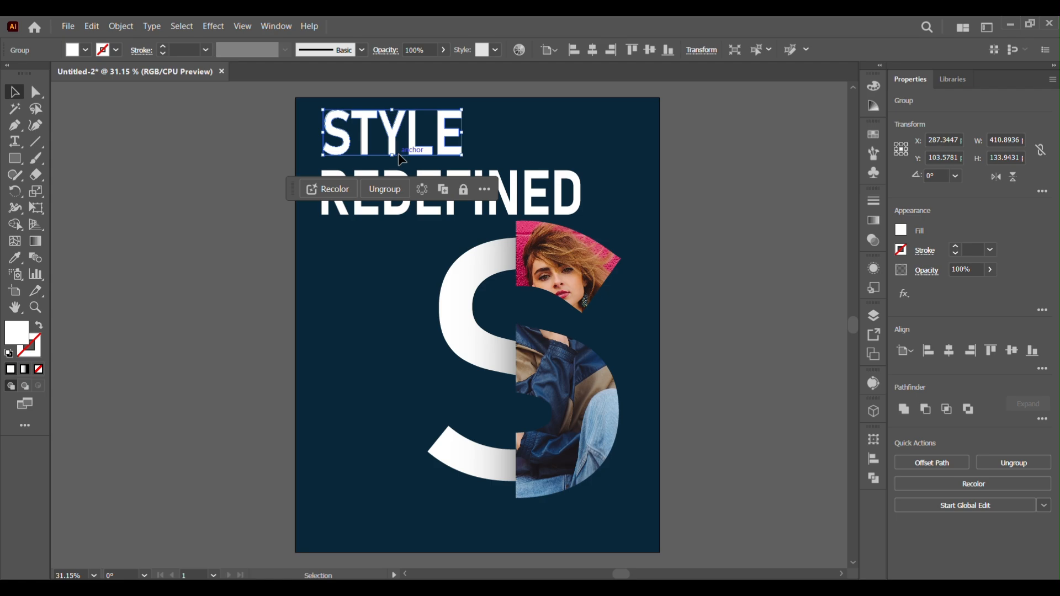
# Group the REDEFINED letters together
pyautogui.click(235, 178)
pyautogui.click(353, 144)
pyautogui.click(224, 170)
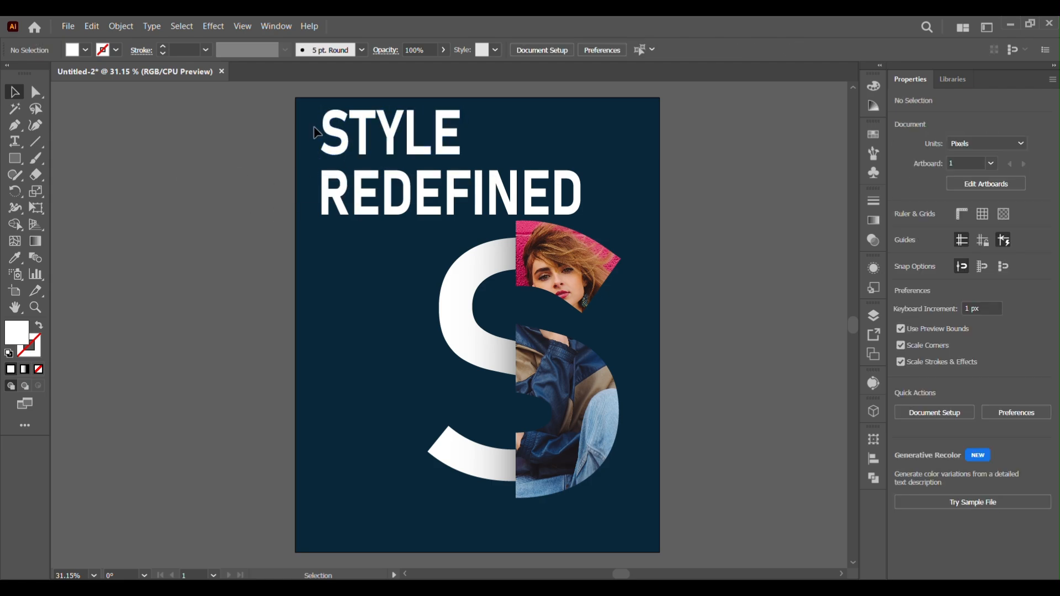
pyautogui.click(586, 210)
pyautogui.click(121, 26)
pyautogui.click(260, 112)
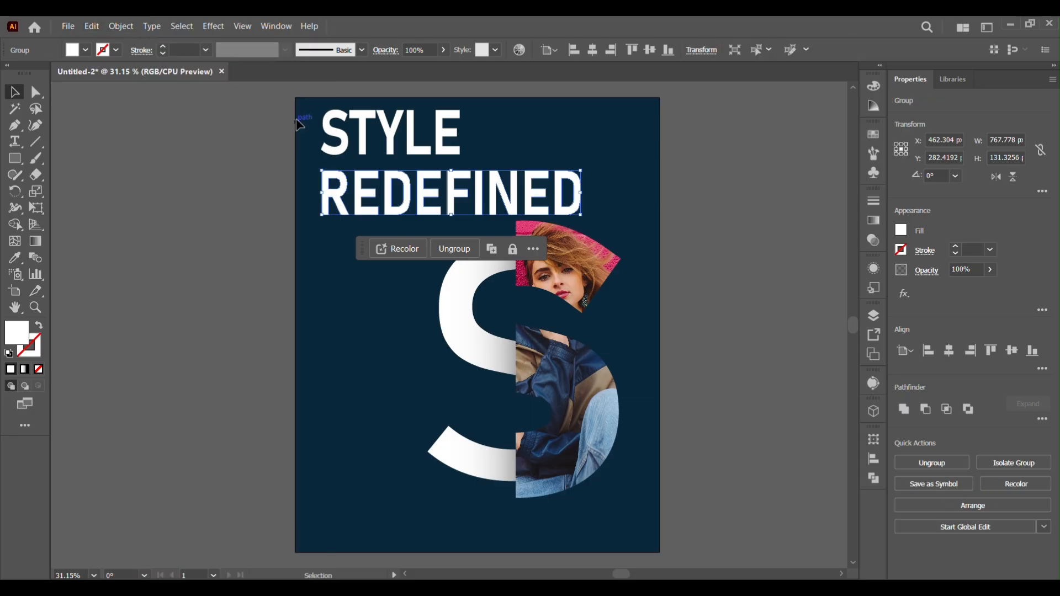
# Group both headline lines into one group
pyautogui.moveTo(311, 112); pyautogui.dragTo(612, 220)
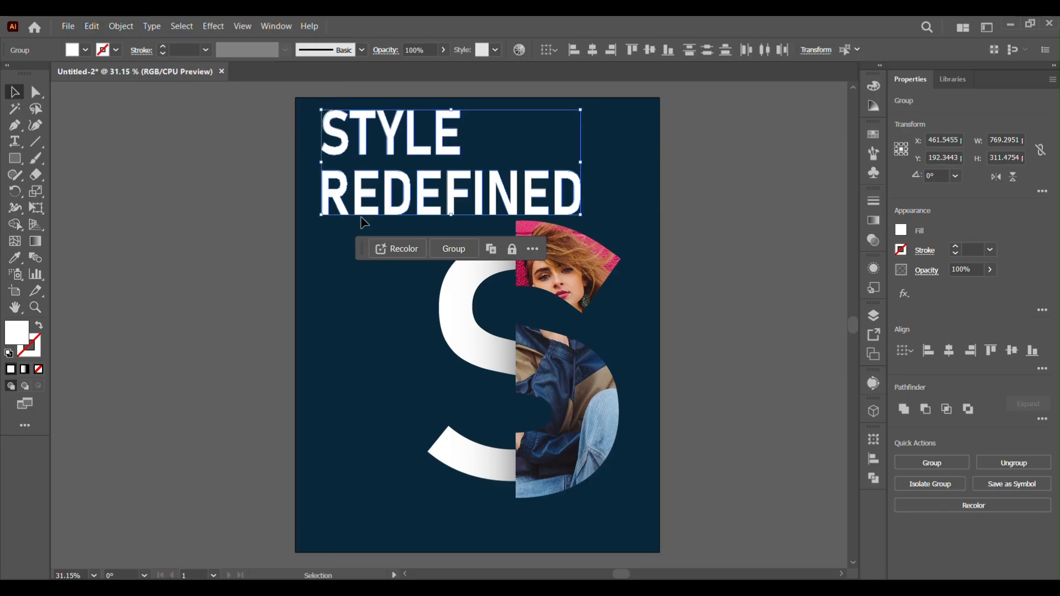
pyautogui.click(300, 145)
pyautogui.click(336, 154)
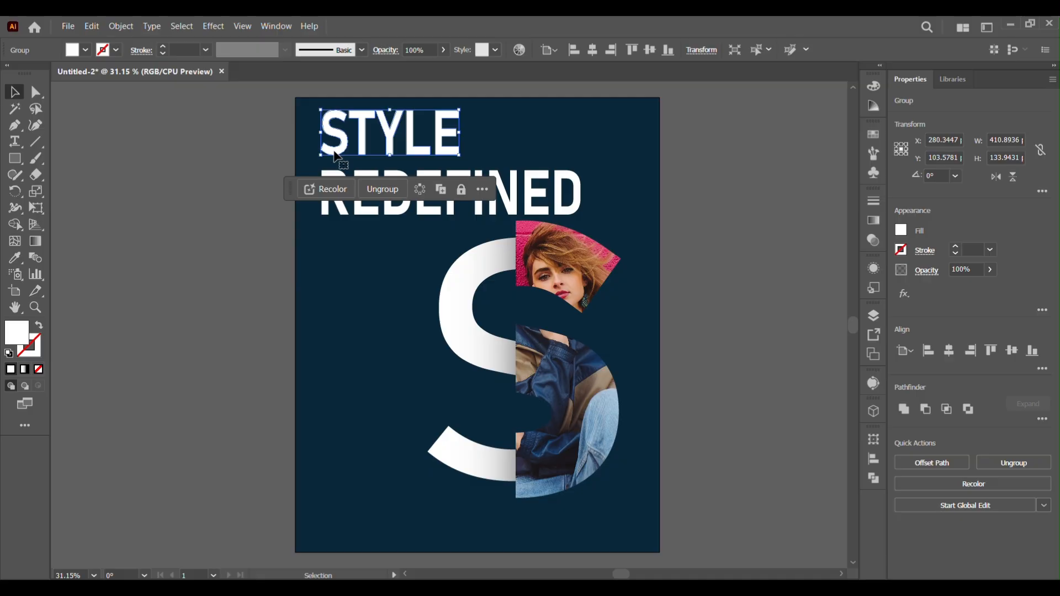
pyautogui.moveTo(303, 111); pyautogui.dragTo(633, 210)
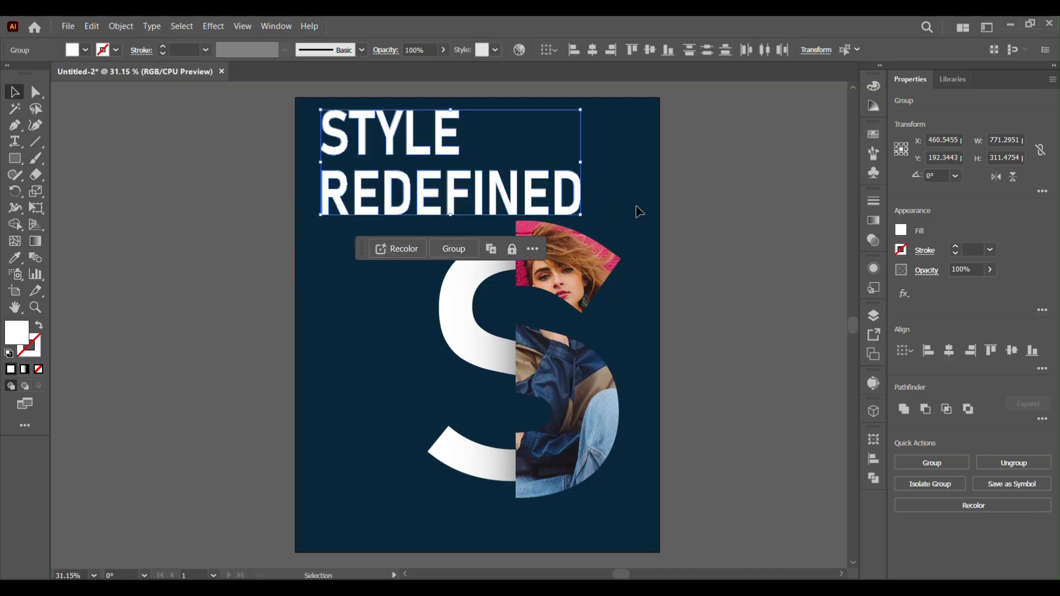
pyautogui.rightClick(589, 214)
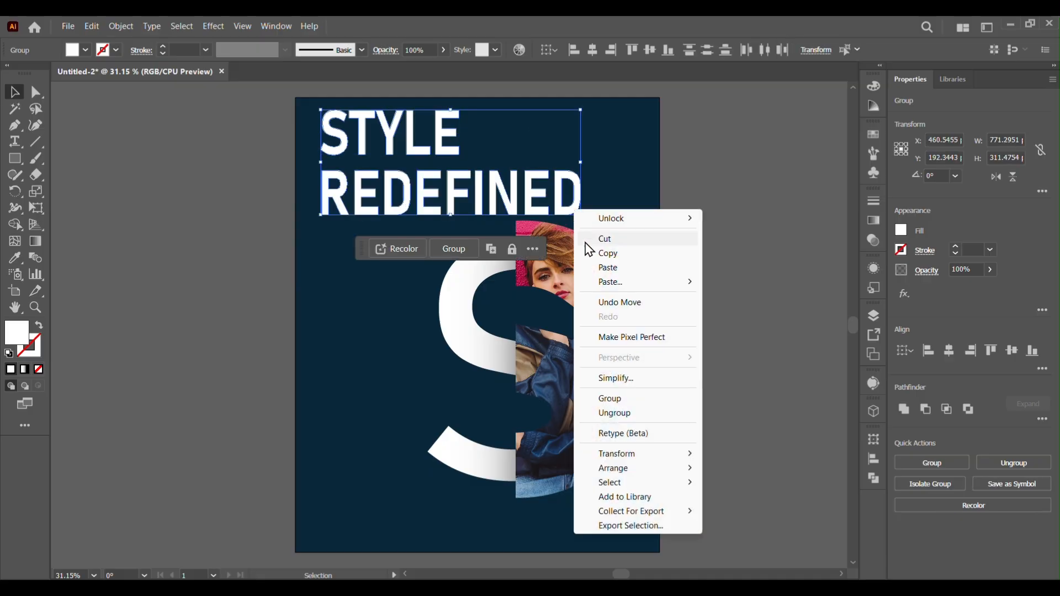
pyautogui.click(620, 401)
# Nudge the headline group down and slightly right
pyautogui.click(728, 352)
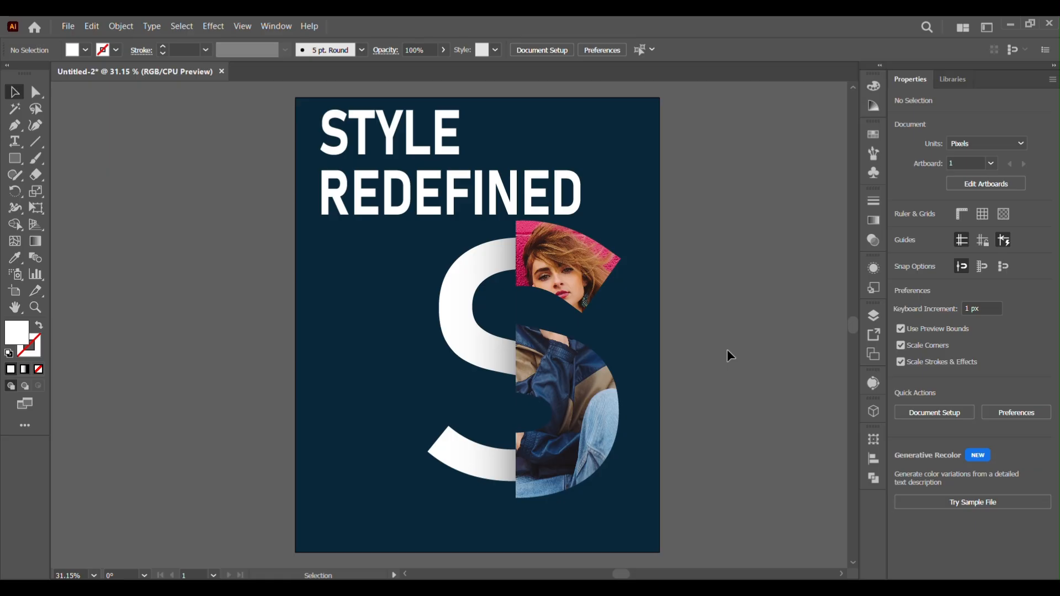
pyautogui.click(508, 208)
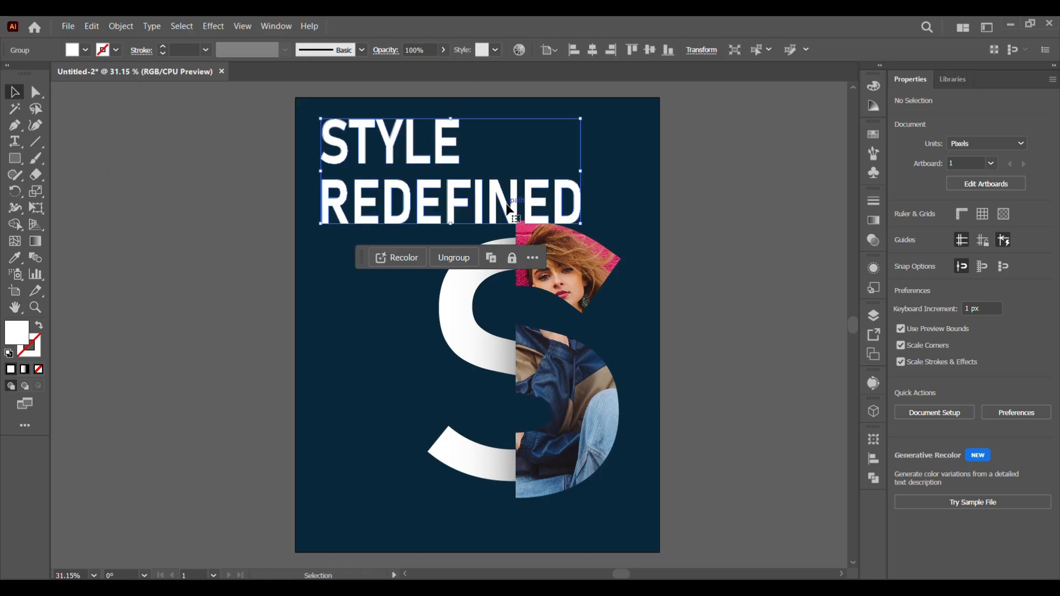
pyautogui.hotkey('shift', 'Down')
pyautogui.hotkey('shift', 'Down')
pyautogui.hotkey('shift', 'Down')
pyautogui.hotkey('shift', 'Down')
pyautogui.press('Down')
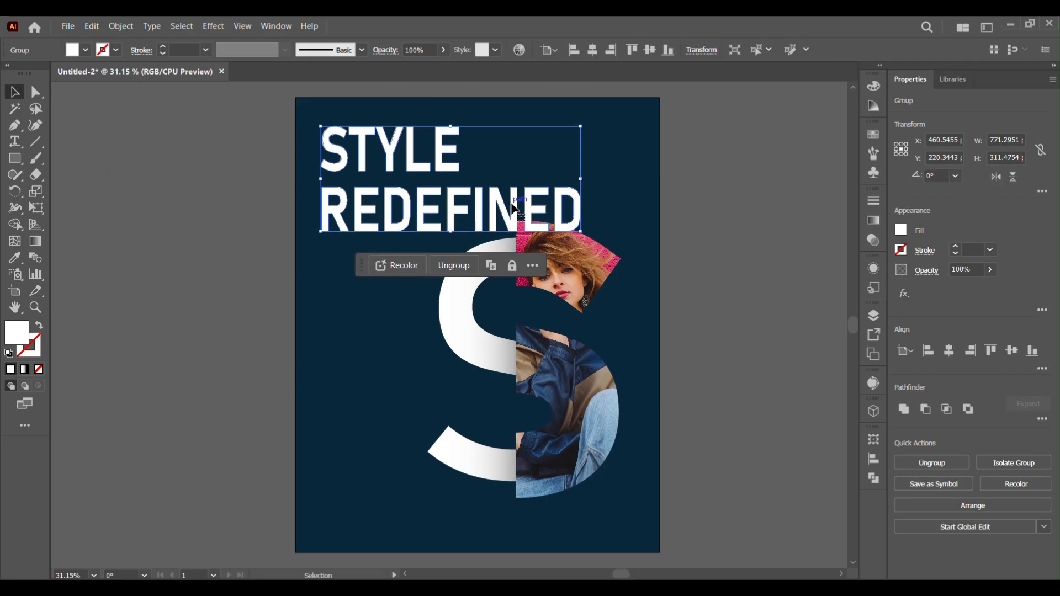
pyautogui.press('Right')
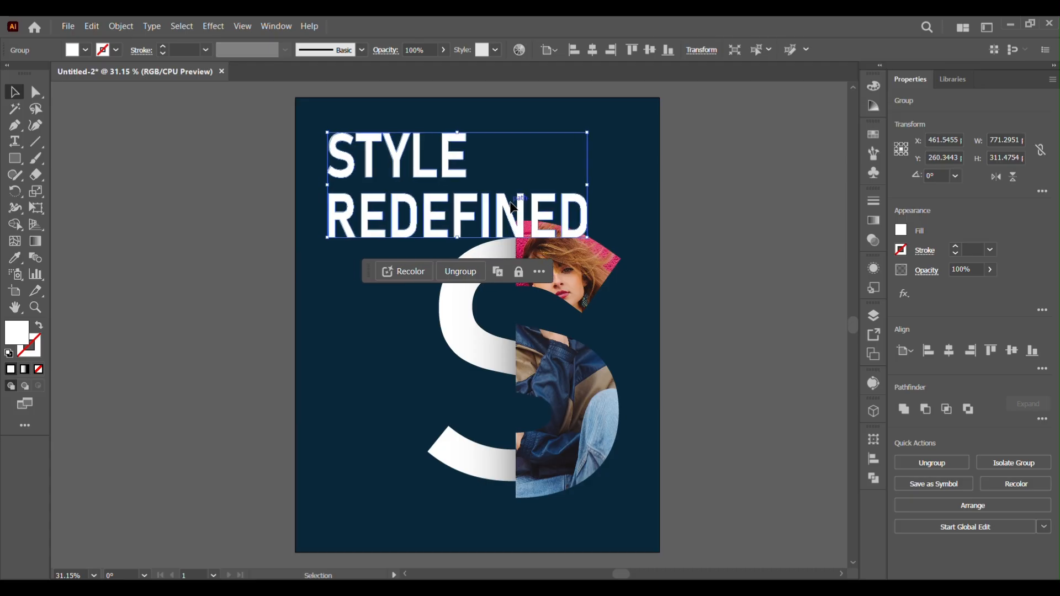
# Move the split S group down and right below the headline
pyautogui.click(593, 372)
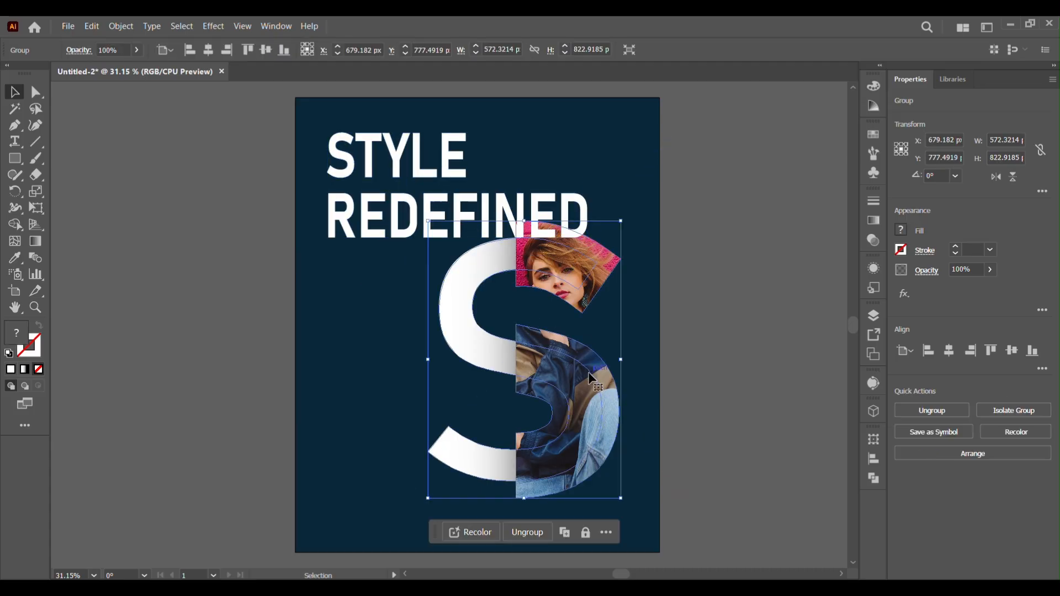
pyautogui.moveTo(429, 220); pyautogui.dragTo(444, 245)
pyautogui.click(733, 478)
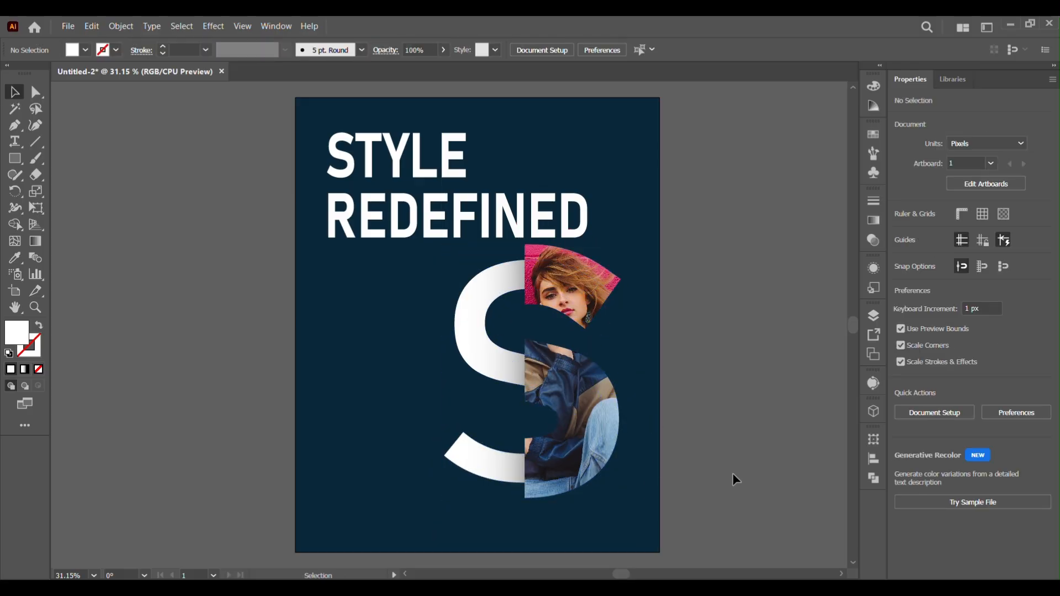
# Paste the text Discover the new era of fashion as point type on the artboard
pyautogui.click(15, 141)
pyautogui.click(171, 281)
pyautogui.hotkey('ctrl', 'v')
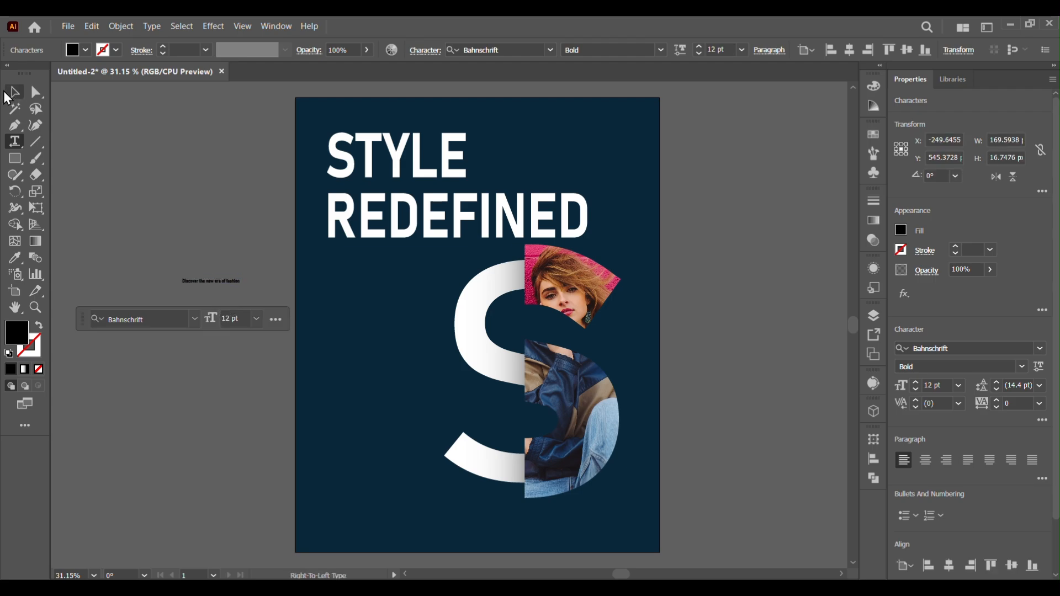
# Fill the pasted subtitle text white
pyautogui.click(15, 92)
pyautogui.click(79, 50)
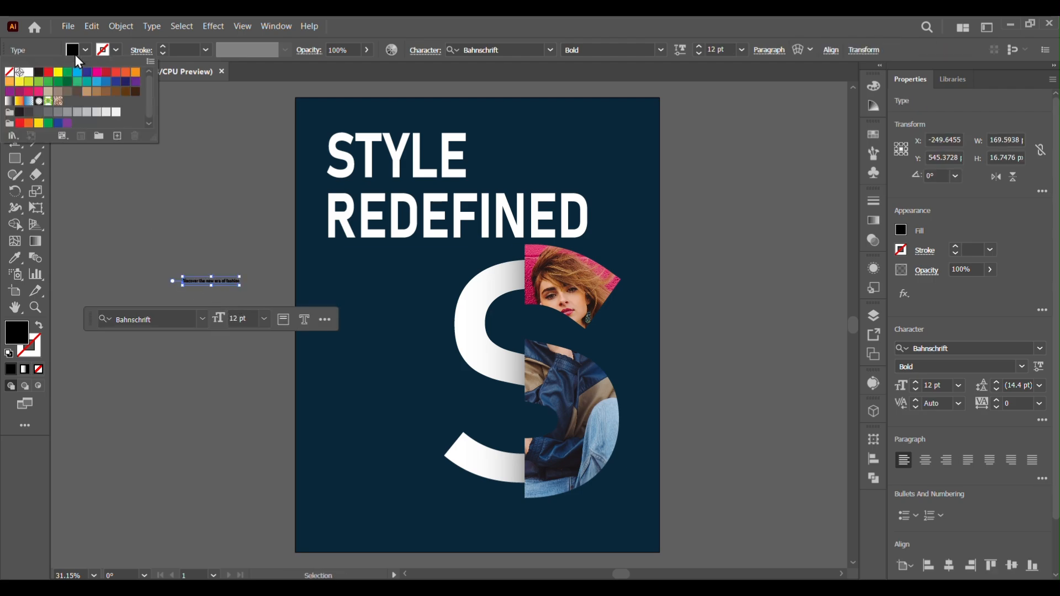
pyautogui.click(29, 72)
# Enlarge the subtitle to about 33 pt and place it just below the headline
pyautogui.click(230, 281)
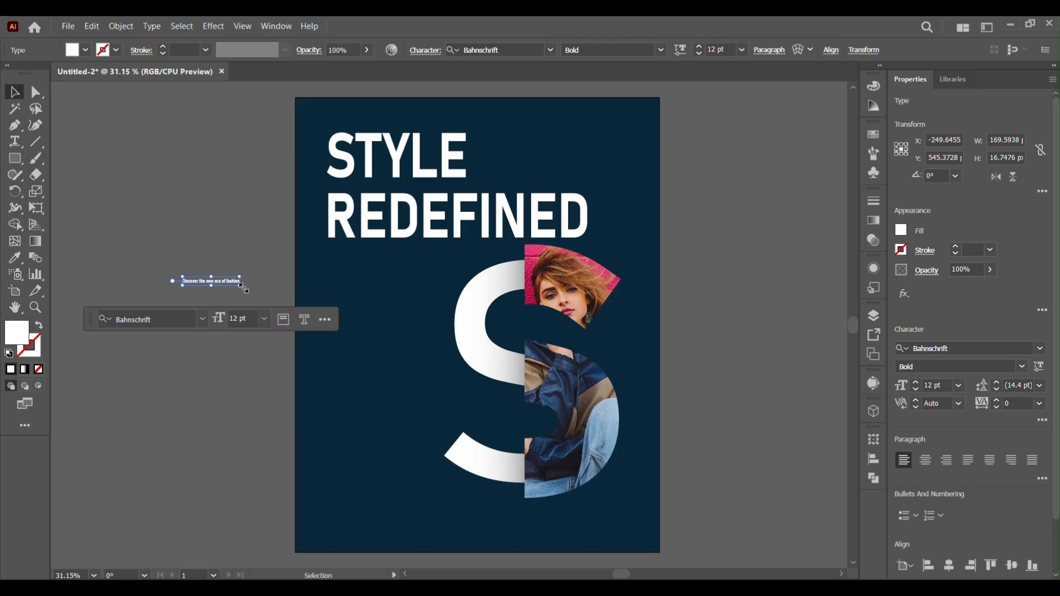
pyautogui.moveTo(243, 287); pyautogui.dragTo(476, 272)
pyautogui.click(349, 293)
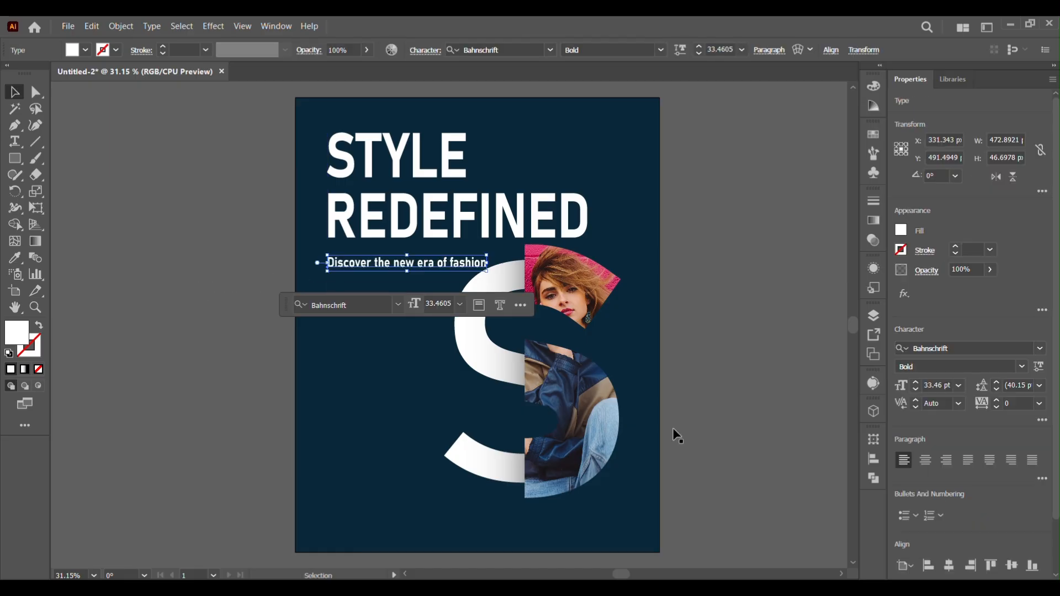
# Set the subtitle's size to 30 pt and its weight to Regular
pyautogui.click(1021, 367)
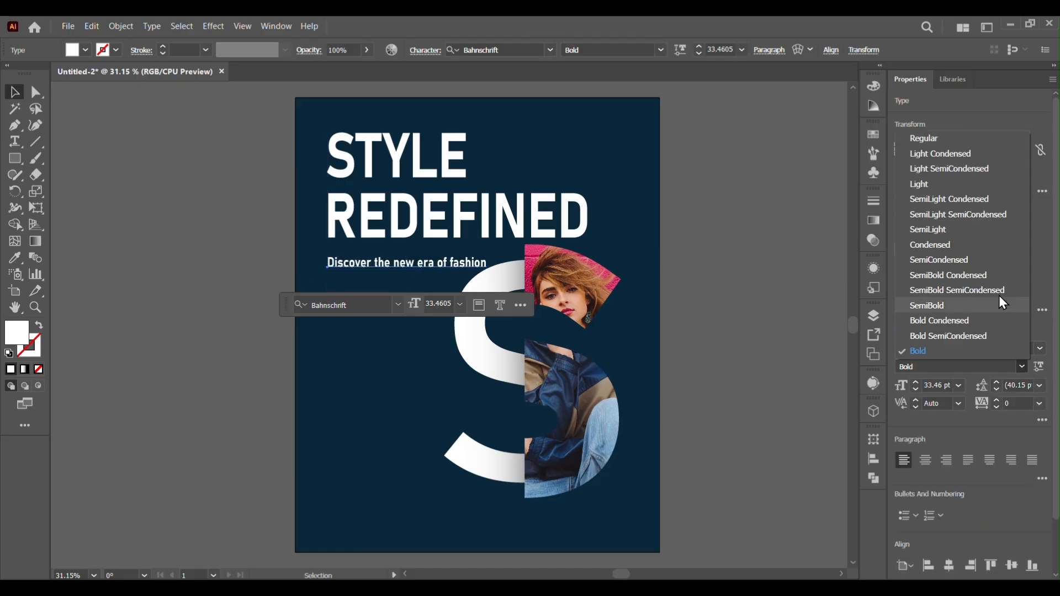
pyautogui.click(917, 184)
pyautogui.click(698, 54)
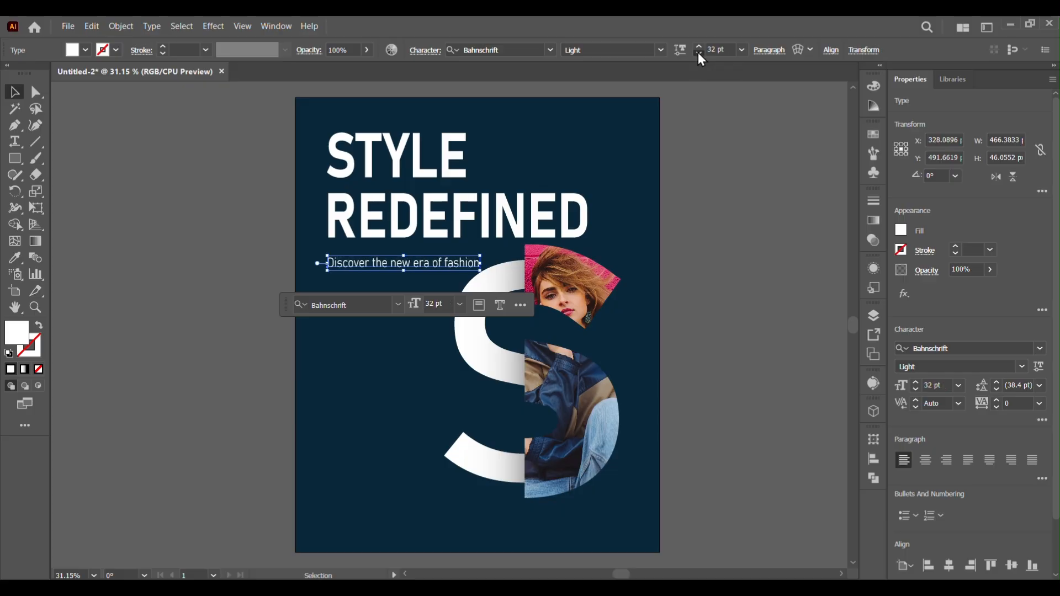
pyautogui.click(697, 54)
pyautogui.click(698, 48)
pyautogui.click(756, 130)
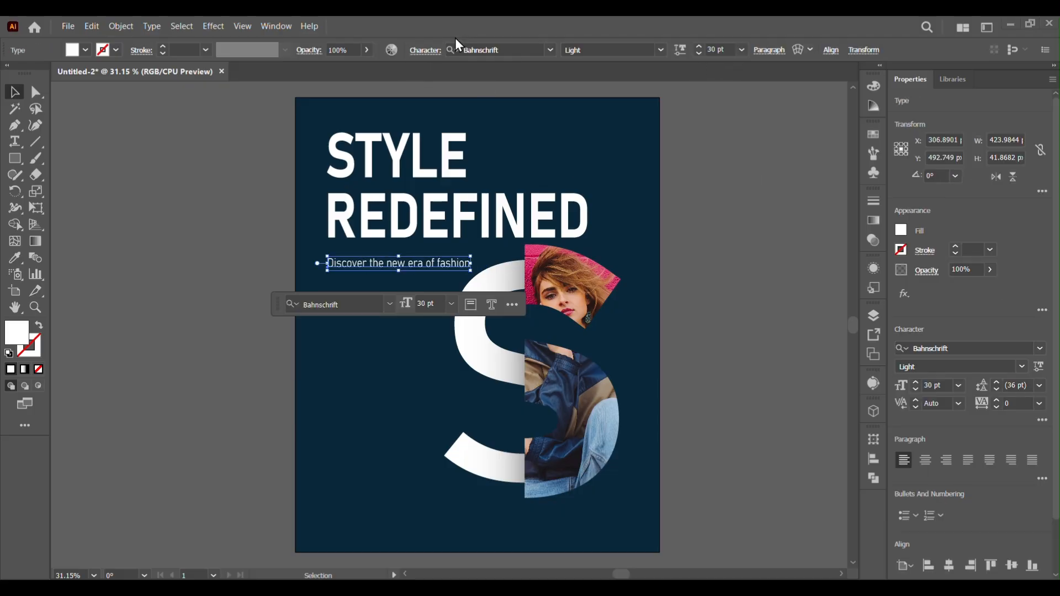
pyautogui.click(1019, 365)
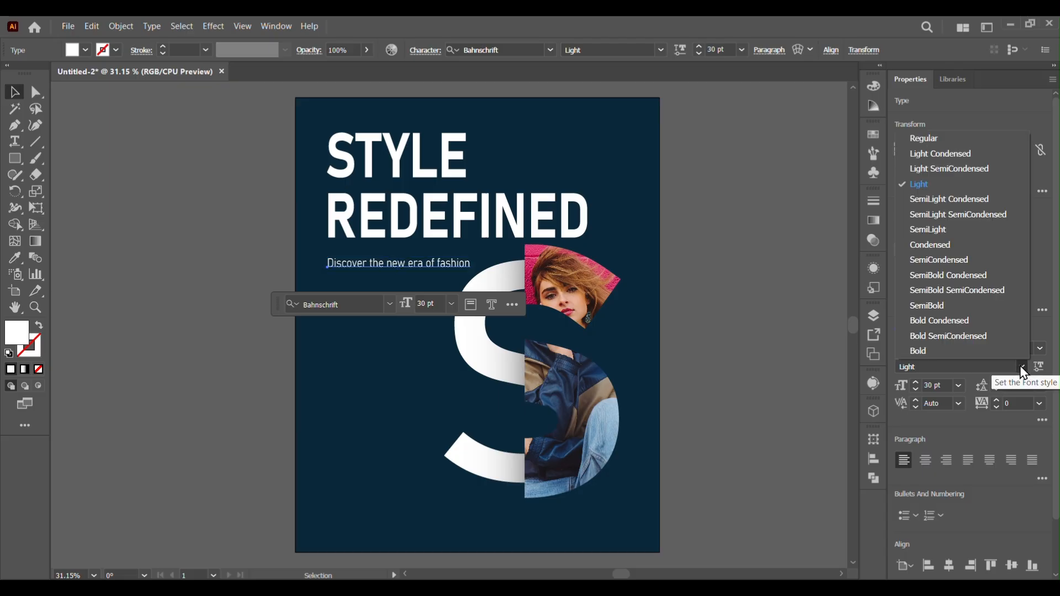
pyautogui.click(920, 138)
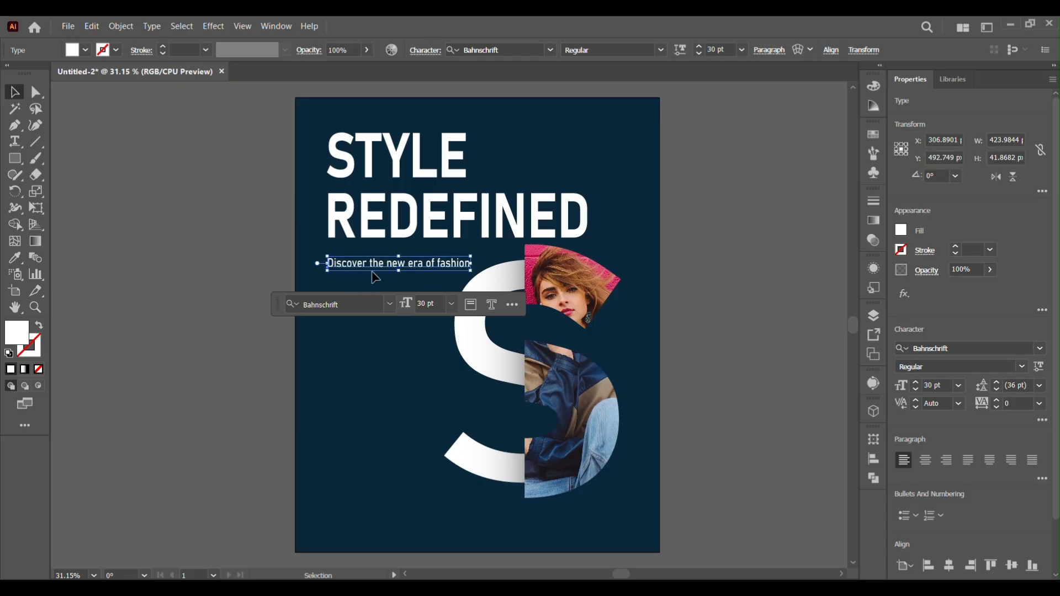
# Undo the last size change and set the subtitle's font style to SemiLight SemiCondensed
pyautogui.hotkey('ctrl', 'z')
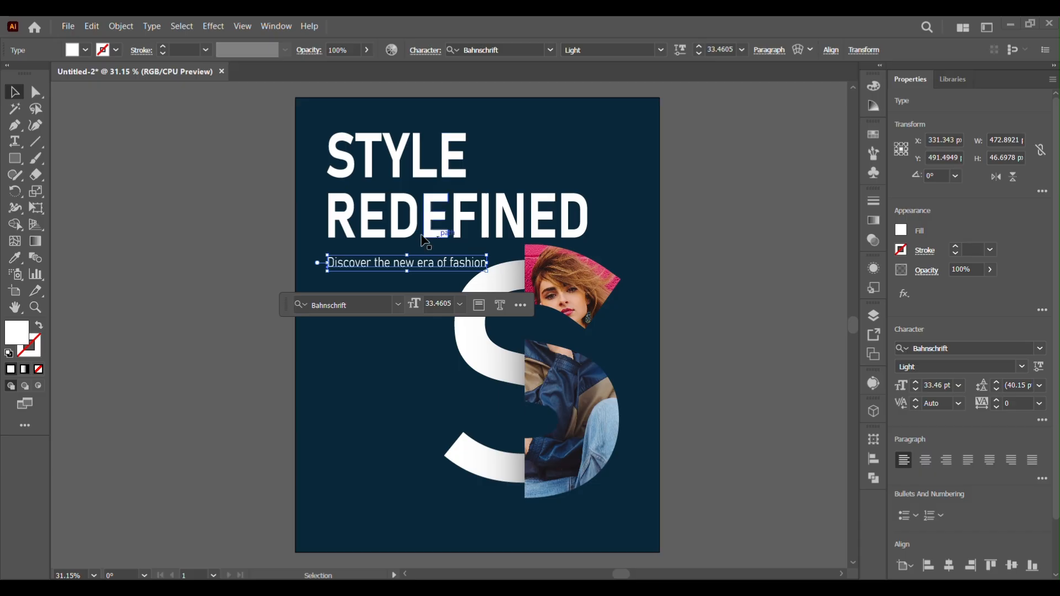
pyautogui.click(1023, 367)
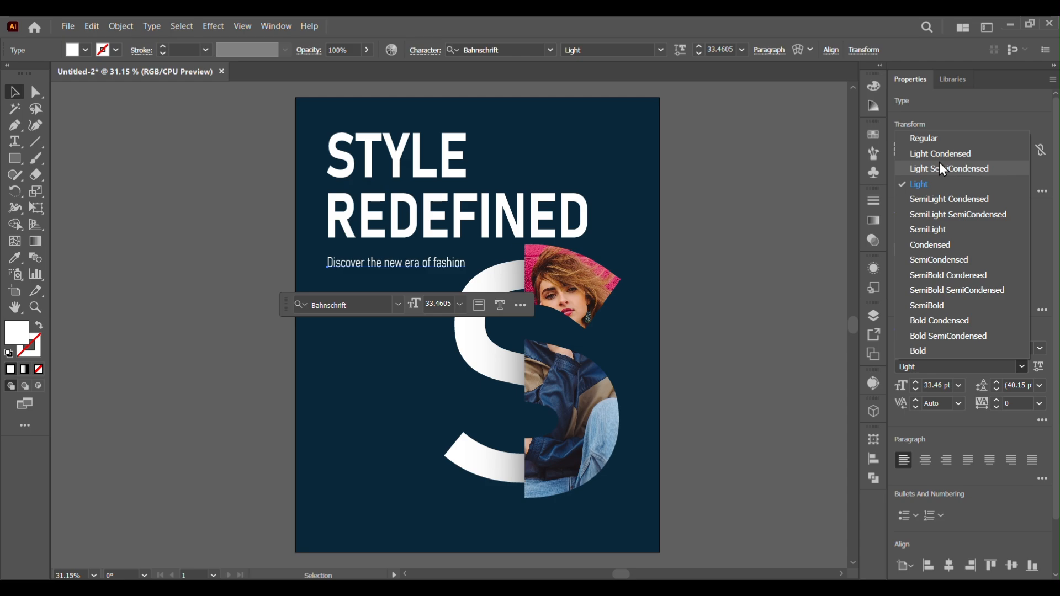
pyautogui.click(943, 214)
pyautogui.click(735, 386)
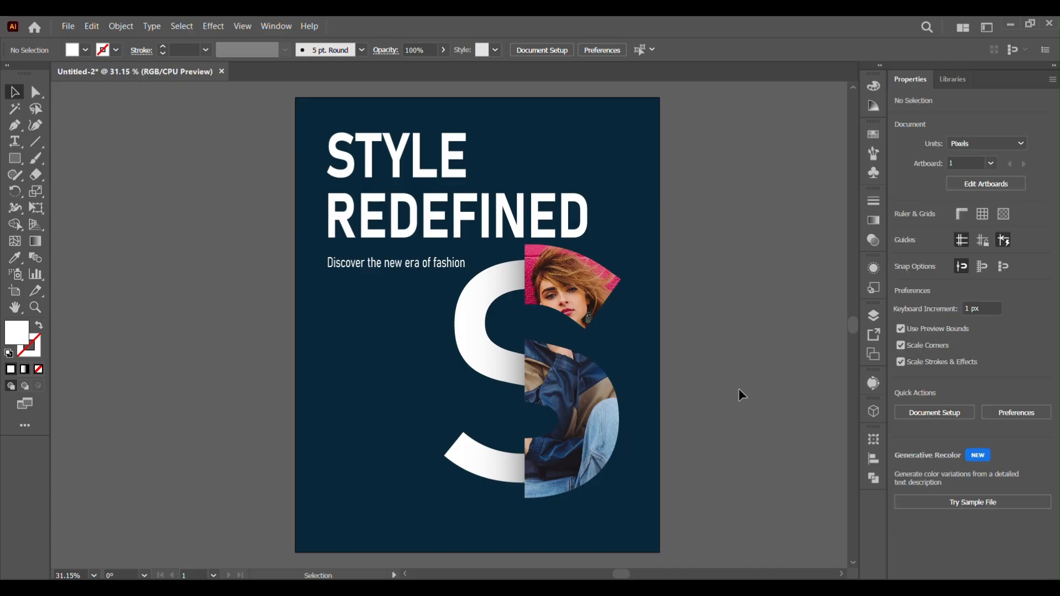
# Try adding a period to the subtitle while changing its character and paragraph direction settings
pyautogui.doubleClick(464, 269)
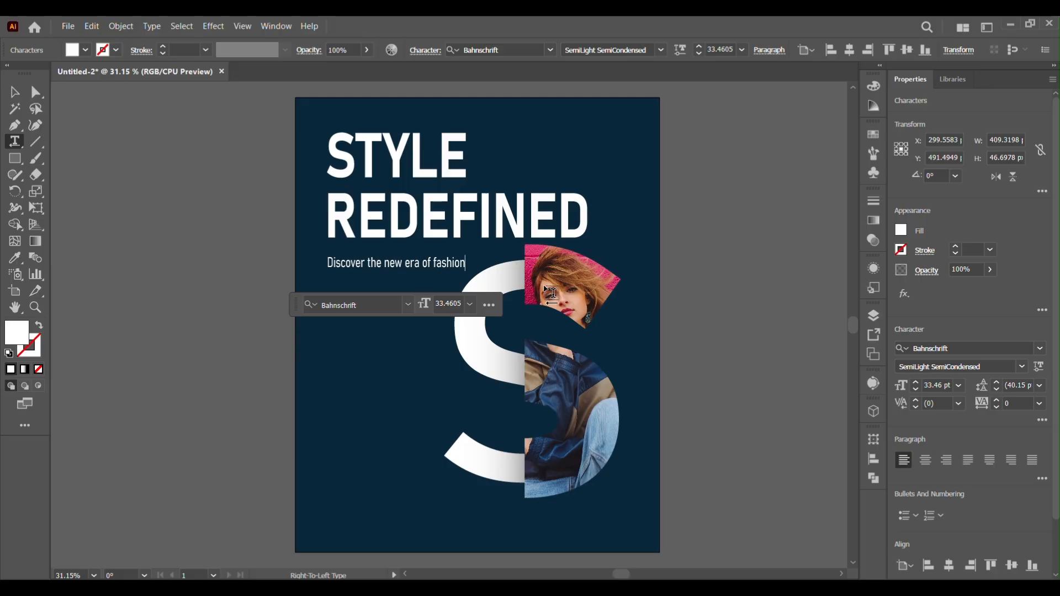
pyautogui.write('.')
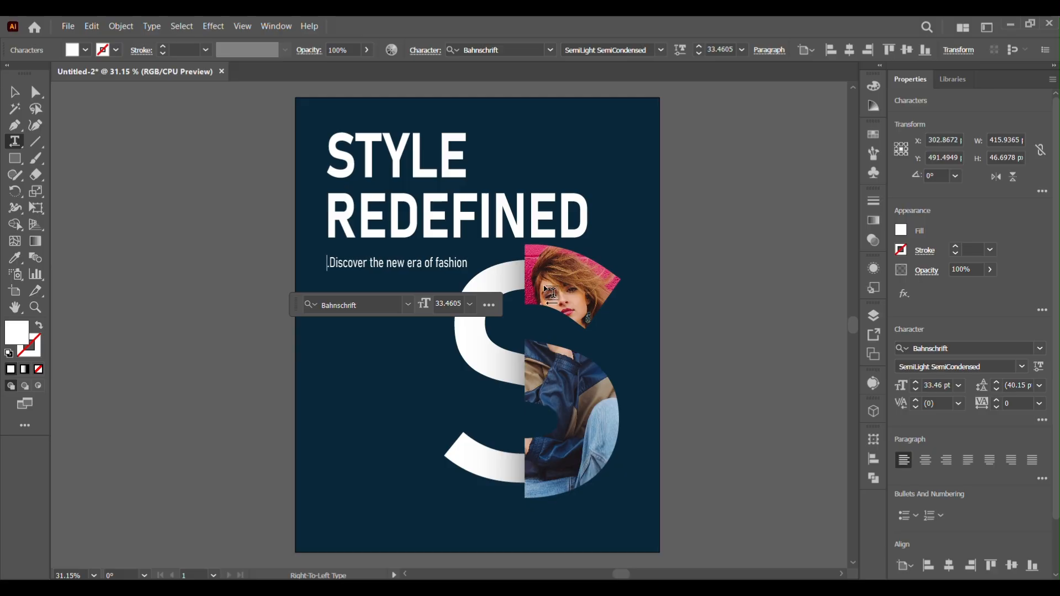
pyautogui.press('BackSpace')
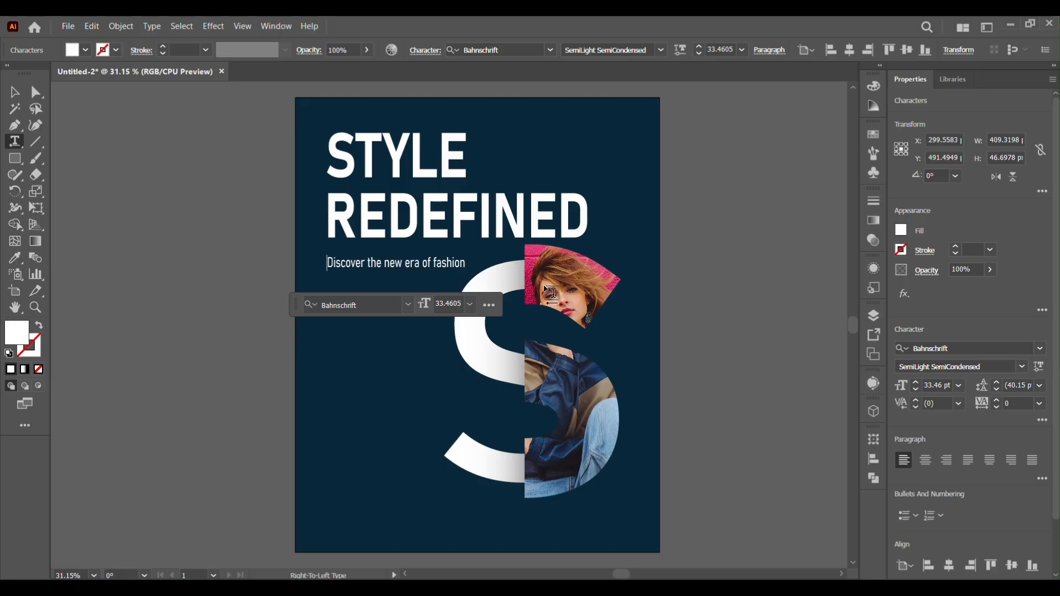
pyautogui.click(1039, 420)
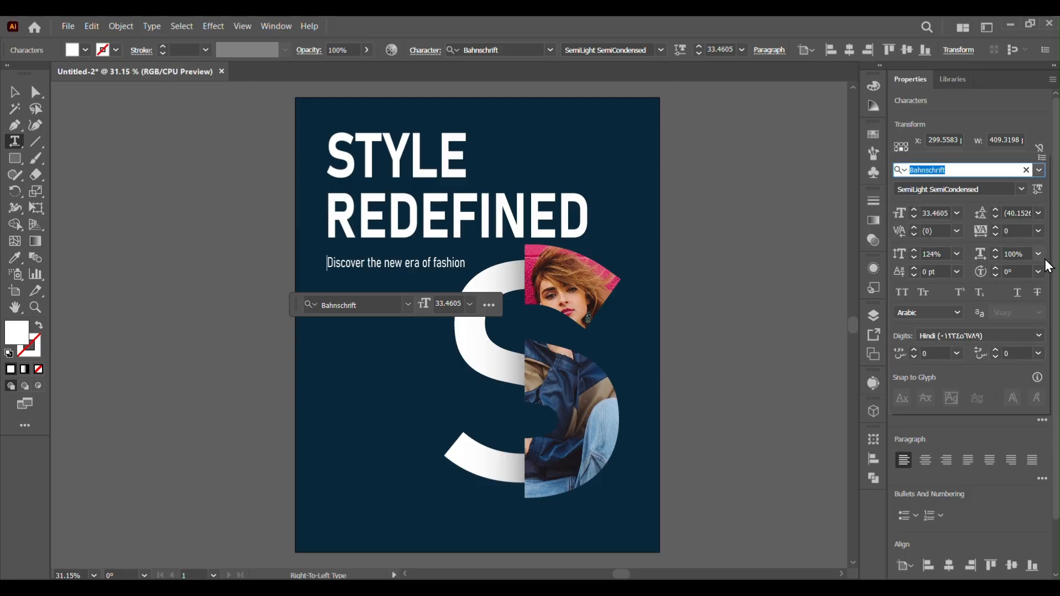
pyautogui.click(1039, 157)
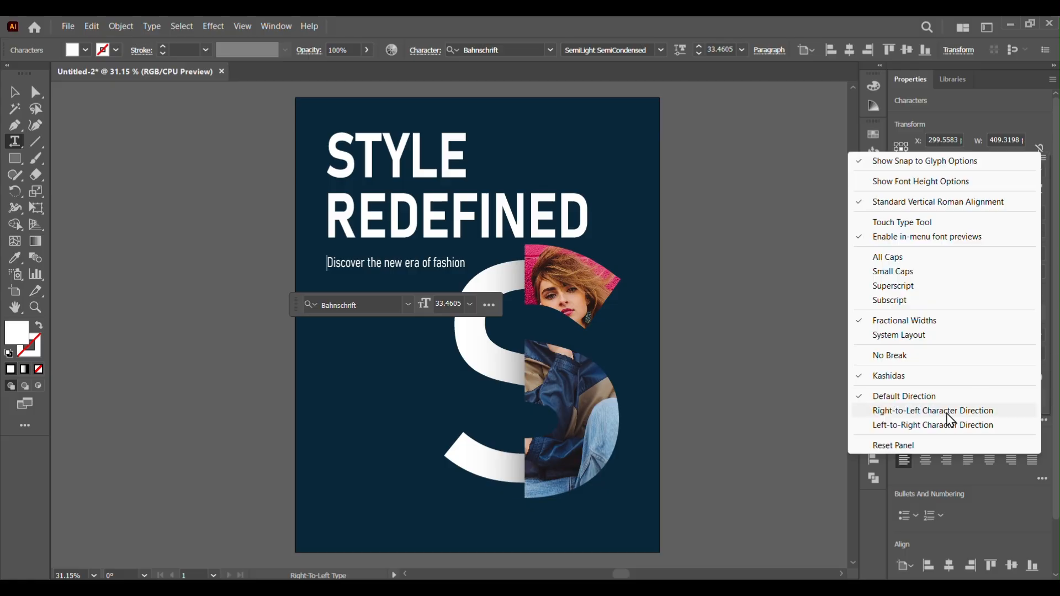
pyautogui.click(801, 399)
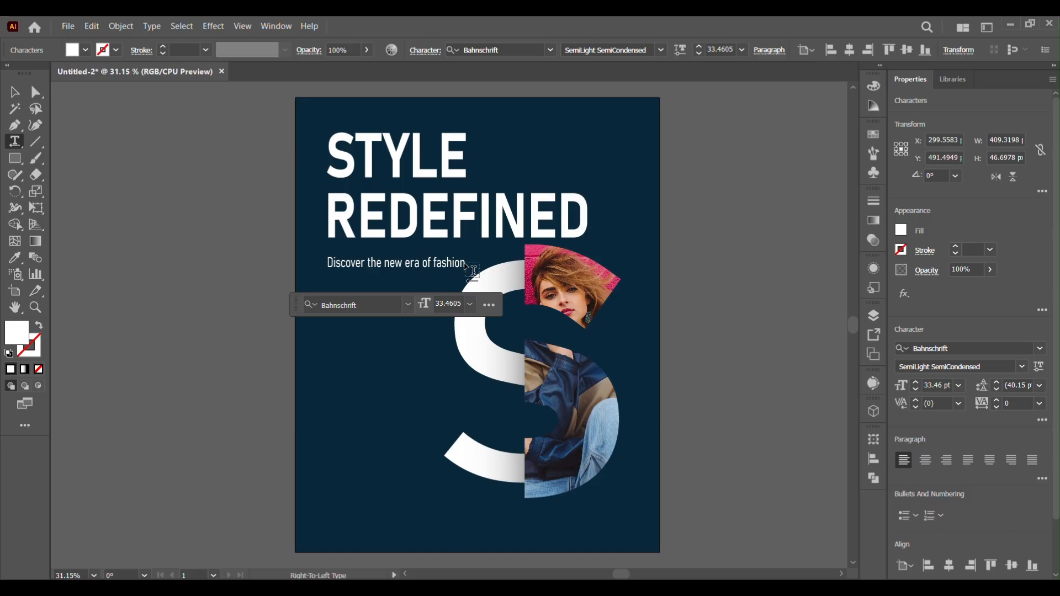
pyautogui.click(769, 50)
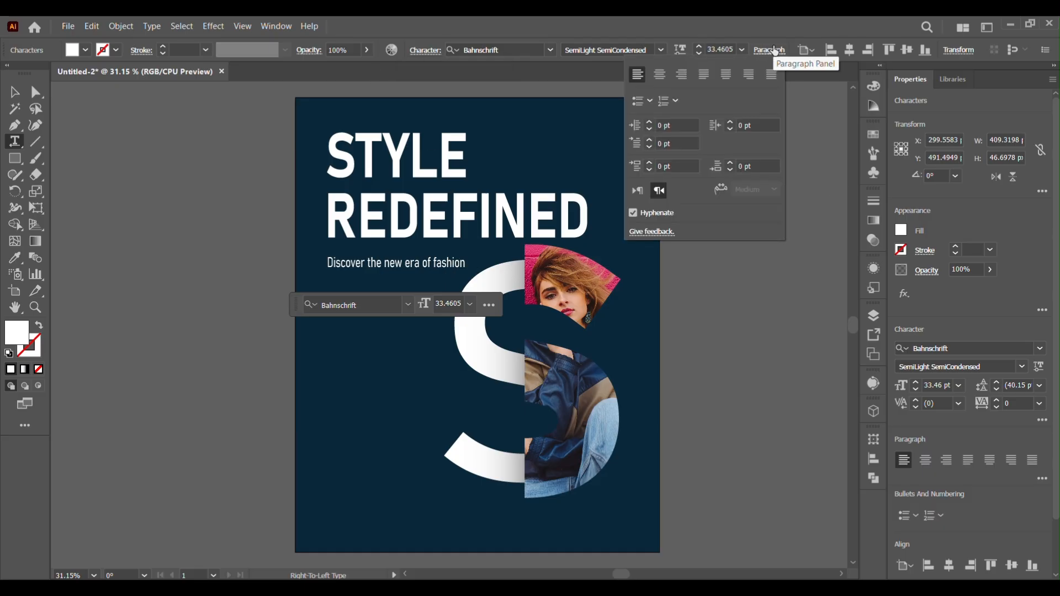
pyautogui.click(657, 192)
pyautogui.click(813, 62)
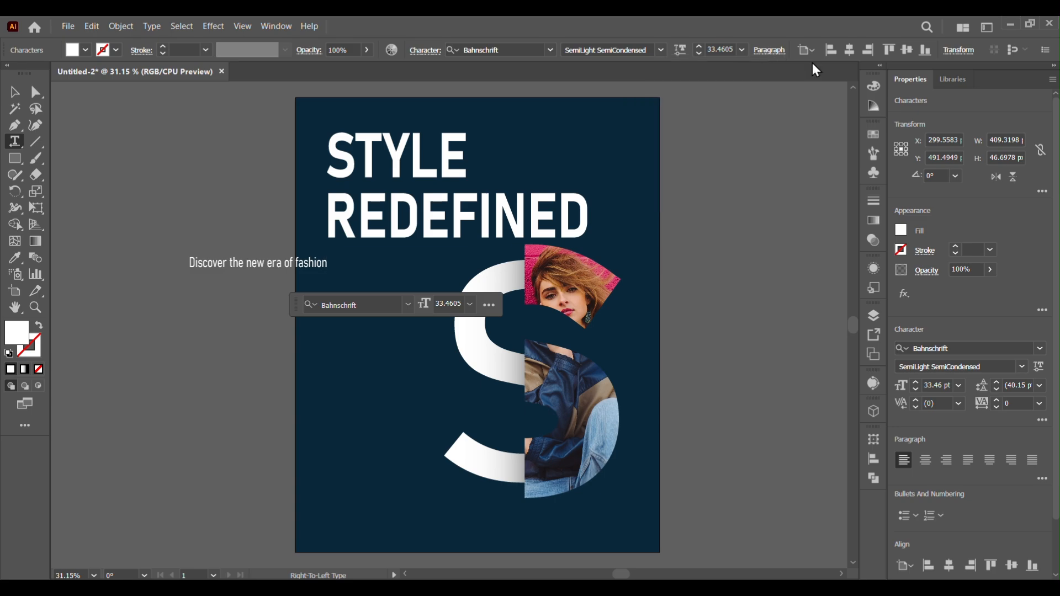
# Move the subtitle back onto the artboard just below the headline
pyautogui.click(16, 93)
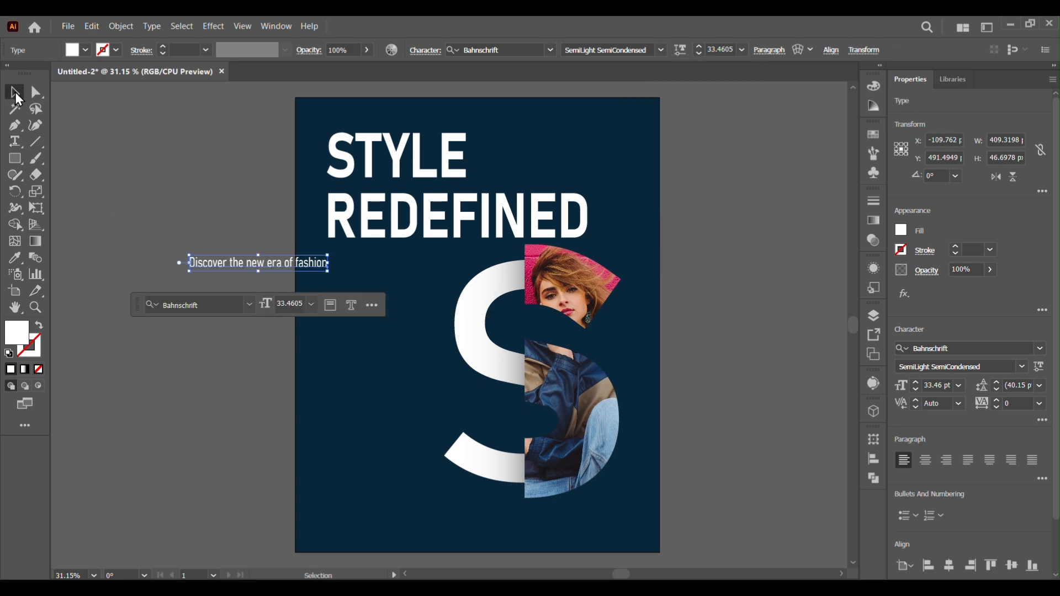
pyautogui.click(256, 271)
pyautogui.moveTo(260, 275); pyautogui.dragTo(396, 276)
pyautogui.click(458, 275)
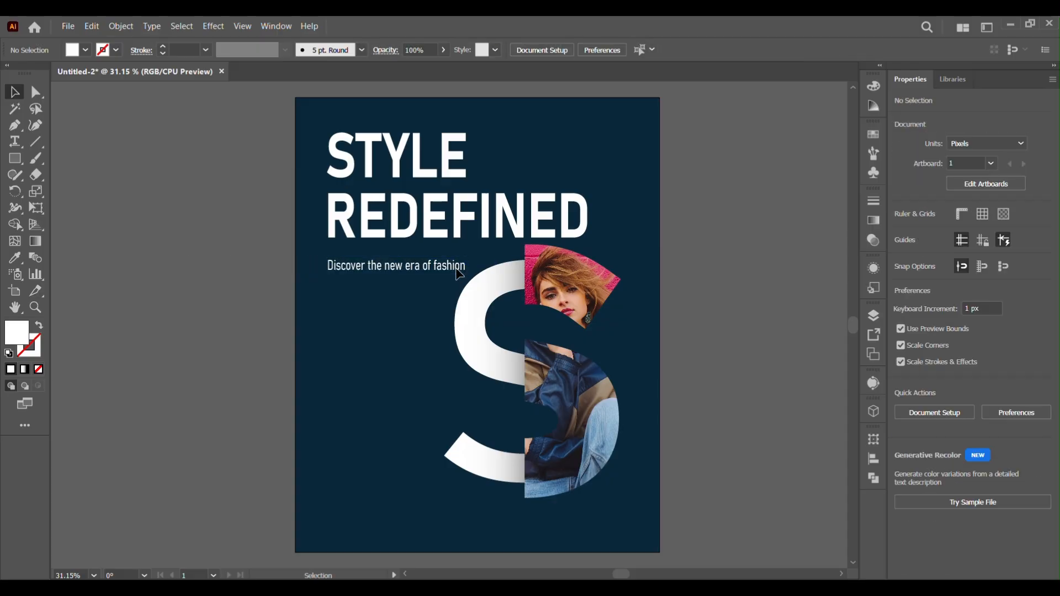
# Append a period to the subtitle and break it into two lines after "new"
pyautogui.click(467, 270)
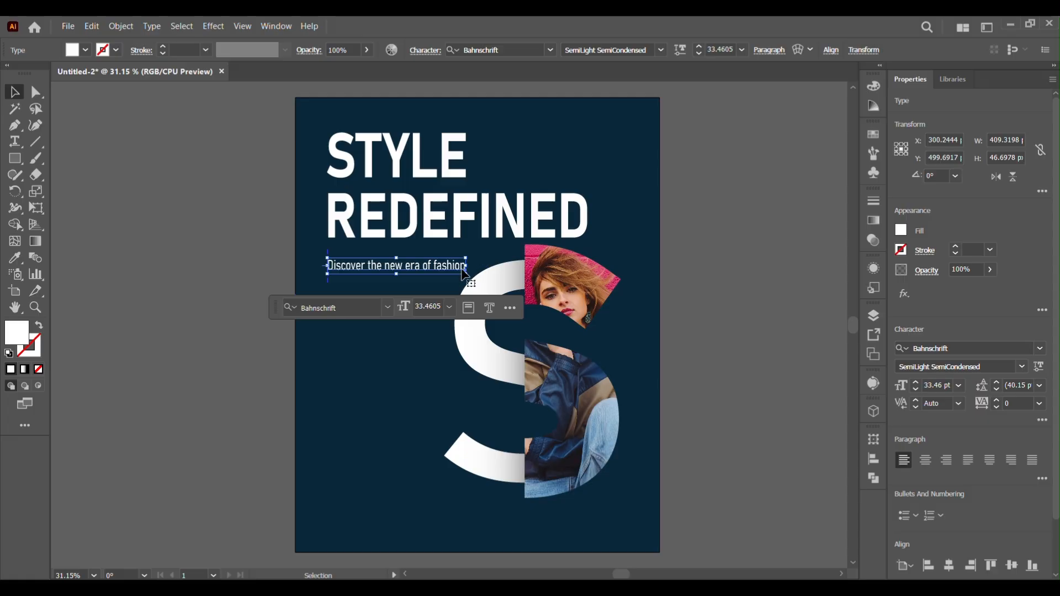
pyautogui.write('t')
pyautogui.write('.')
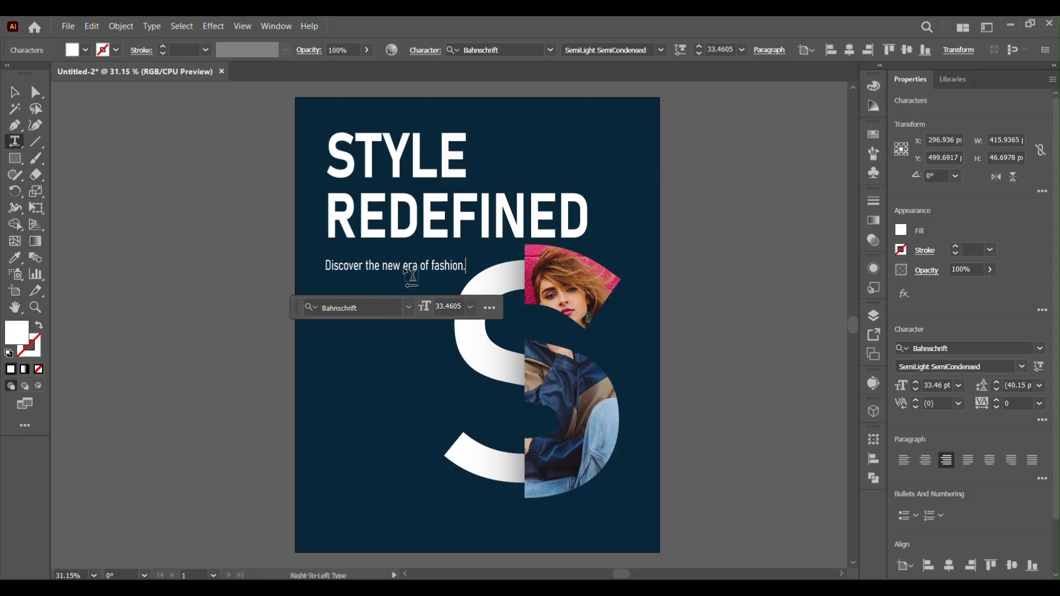
pyautogui.press('Return')
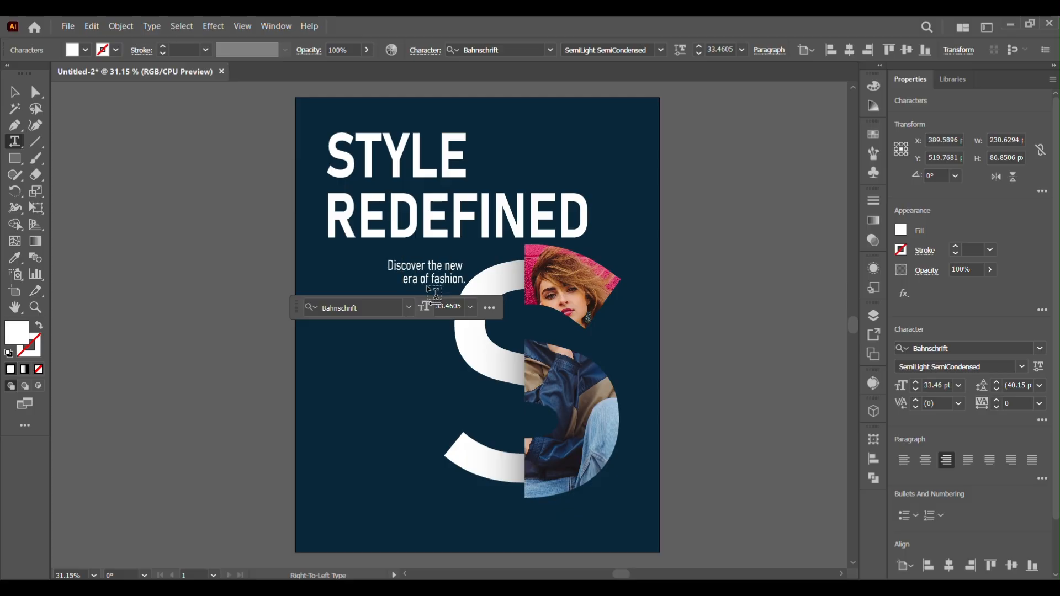
# Left-align the two-line subtitle under the headline's left edge and scale it larger
pyautogui.click(15, 91)
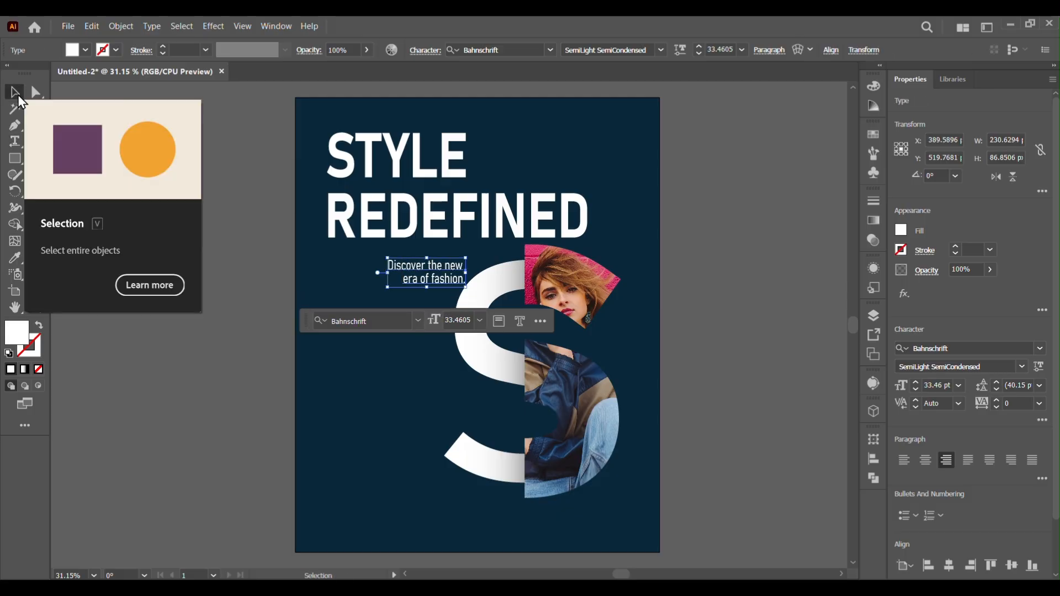
pyautogui.click(904, 461)
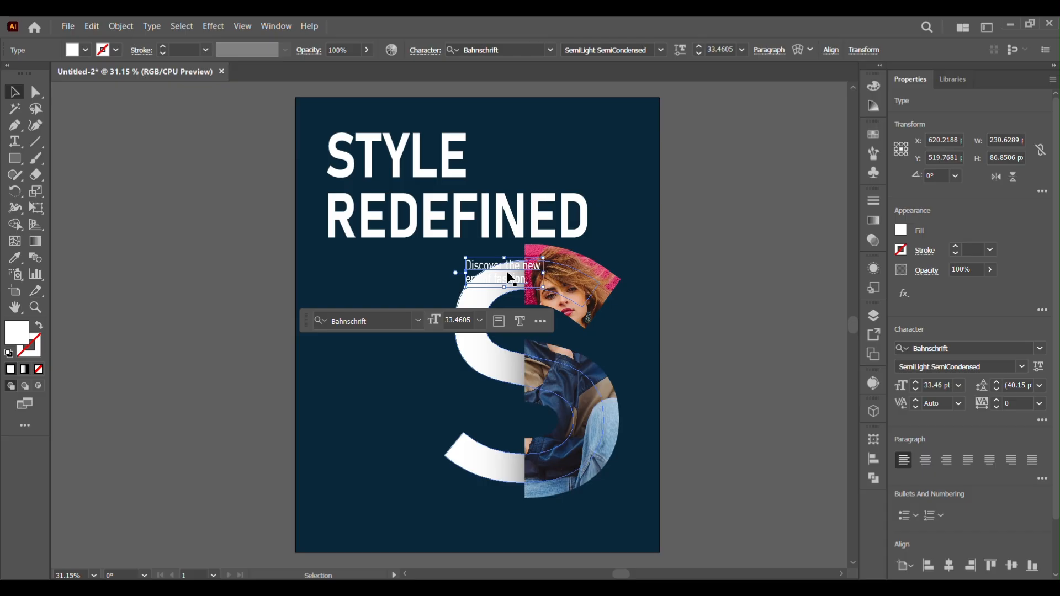
pyautogui.moveTo(508, 272); pyautogui.dragTo(330, 278)
pyautogui.hotkey('ctrl', 'z')
pyautogui.click(688, 414)
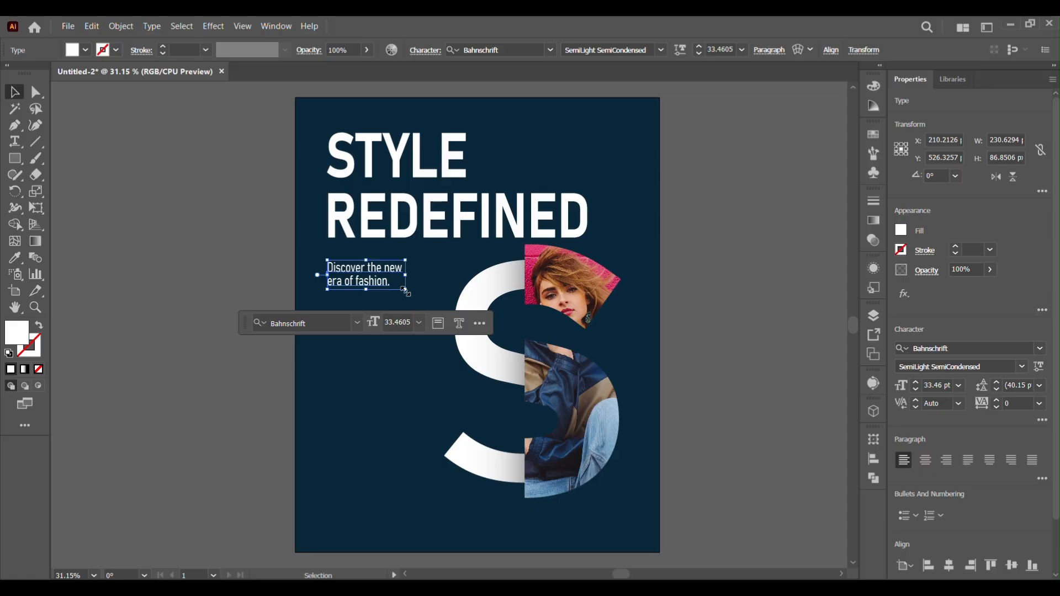
pyautogui.moveTo(404, 291); pyautogui.dragTo(447, 319)
pyautogui.click(731, 385)
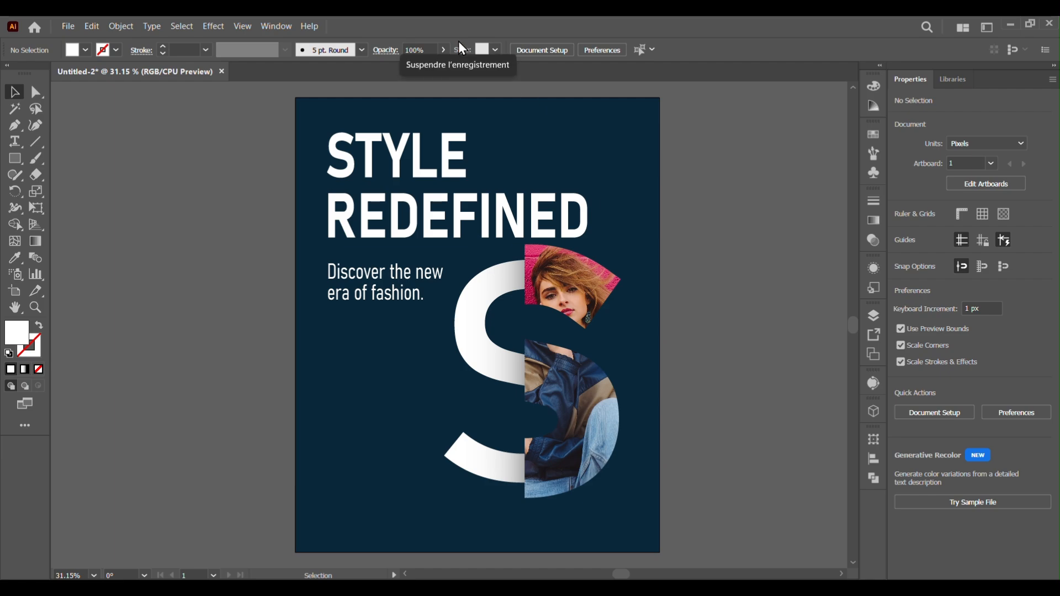
# Paste the text HITCHGRAPHICS // 2025 COLLECTION as point type beside the artboard and set its paragraph direction
pyautogui.click(15, 142)
pyautogui.click(167, 316)
pyautogui.write('025 // HITCHGRAPHICS')
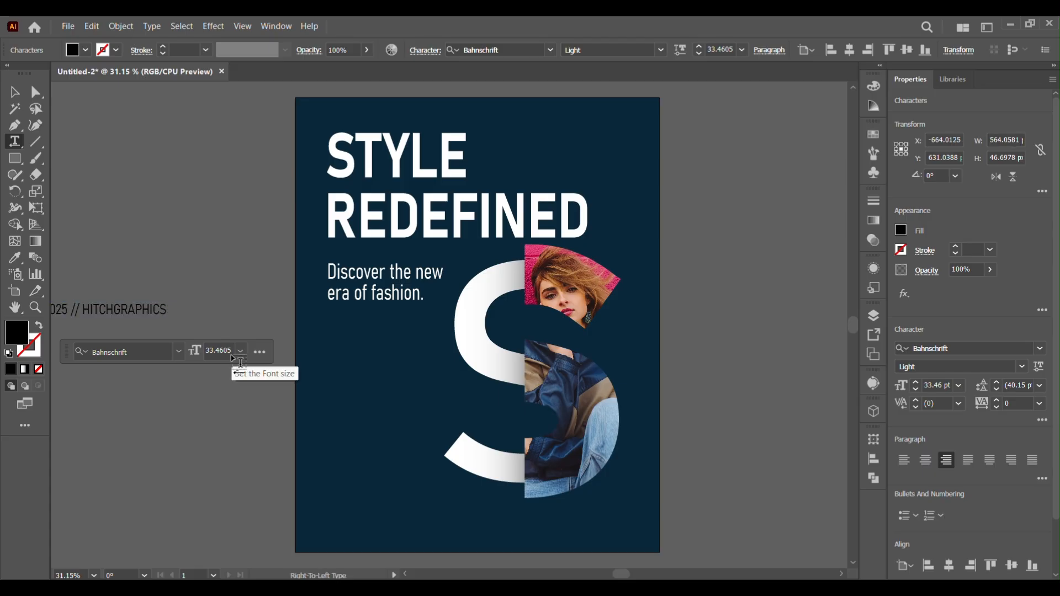
pyautogui.press('Escape')
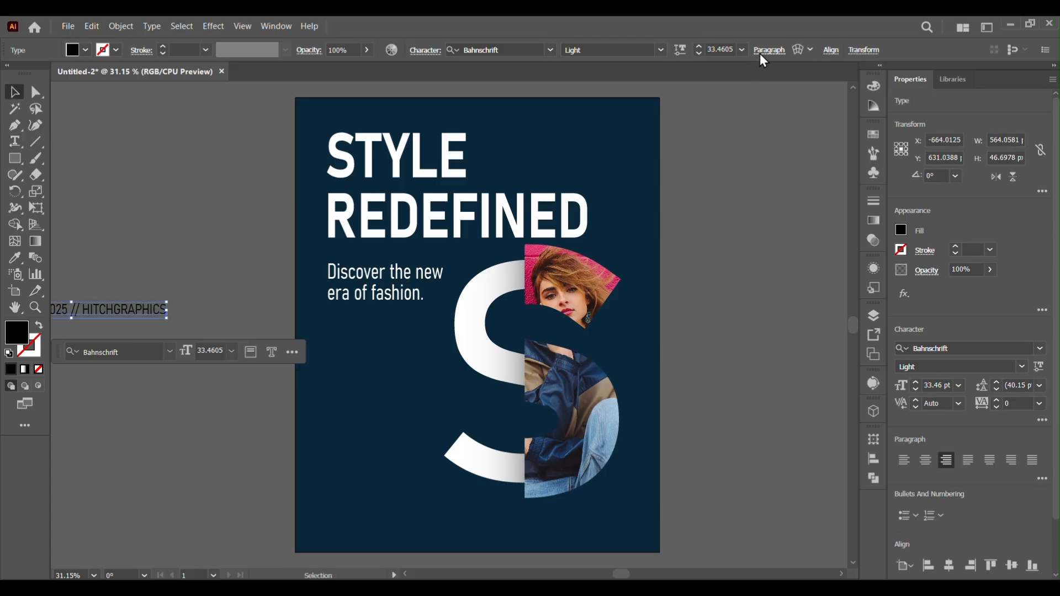
pyautogui.click(764, 55)
pyautogui.click(631, 194)
# Fill the pasted text white and break it into two lines before the // separator
pyautogui.click(84, 48)
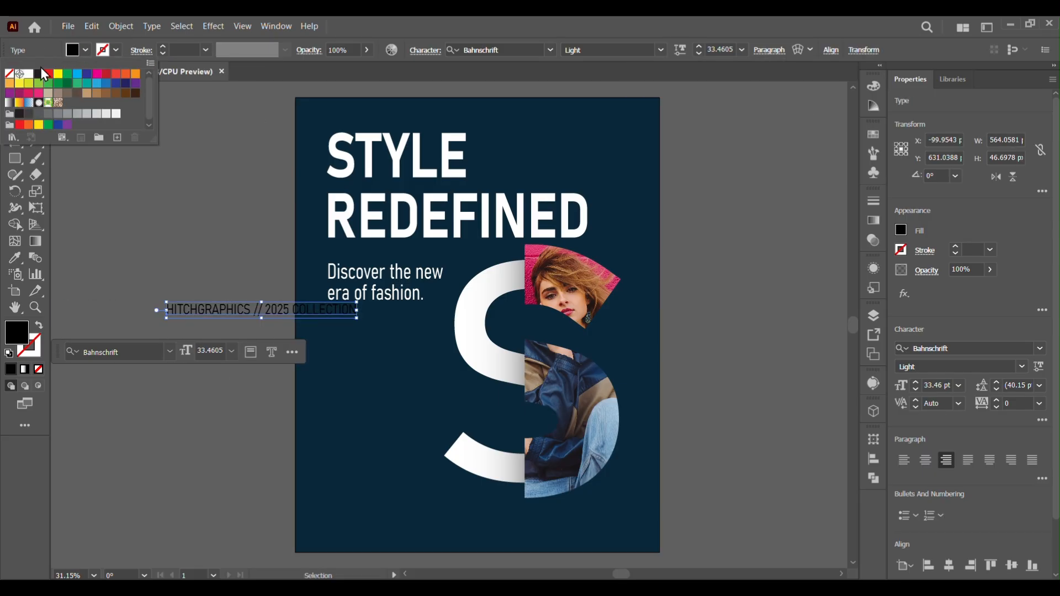
pyautogui.click(30, 75)
pyautogui.click(262, 315)
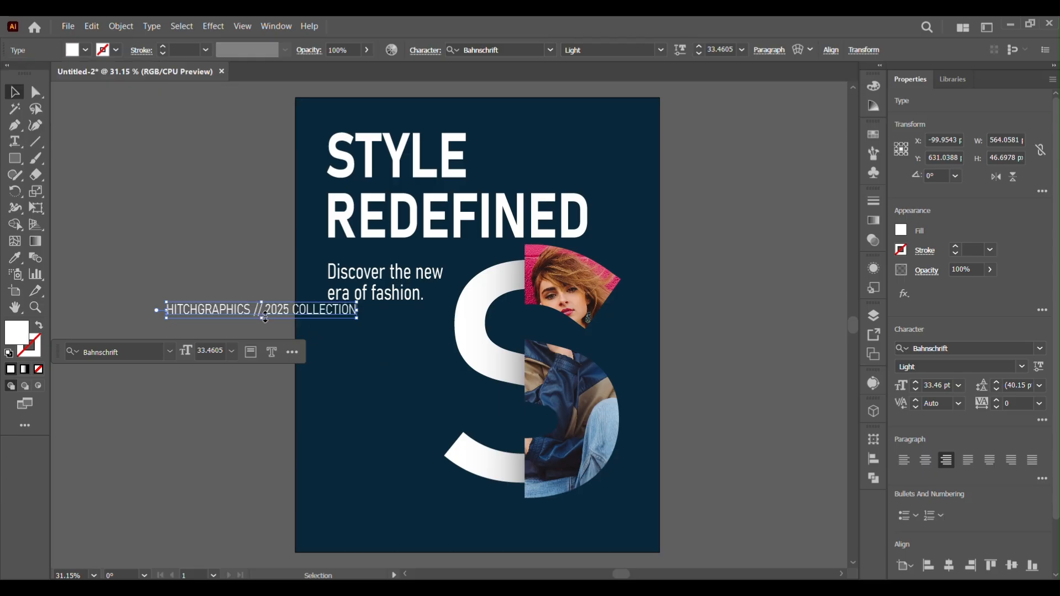
pyautogui.click(259, 321)
pyautogui.click(255, 314)
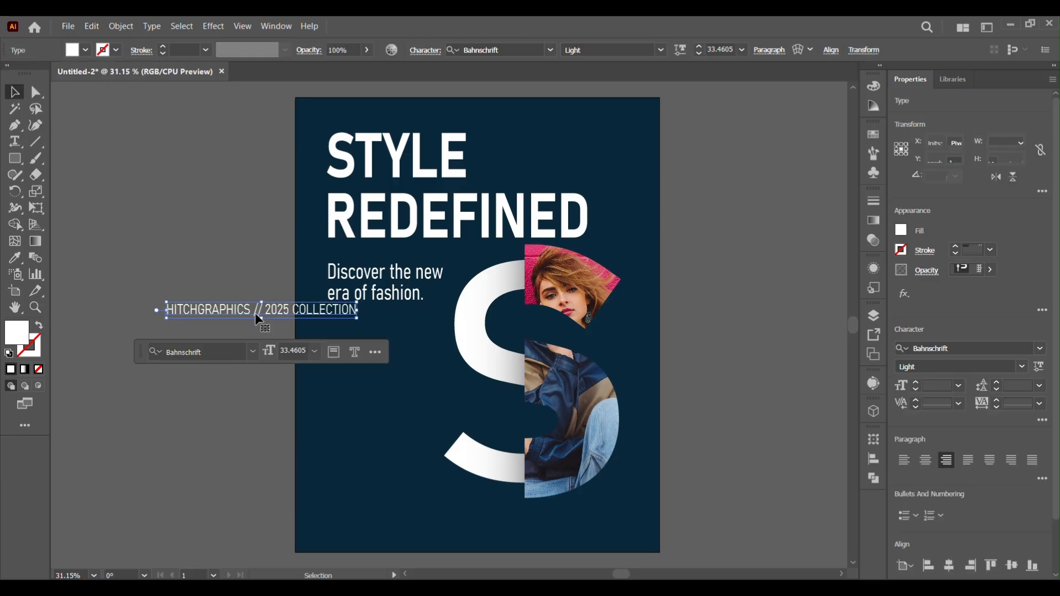
pyautogui.doubleClick(256, 315)
pyautogui.click(254, 311)
pyautogui.press('Return')
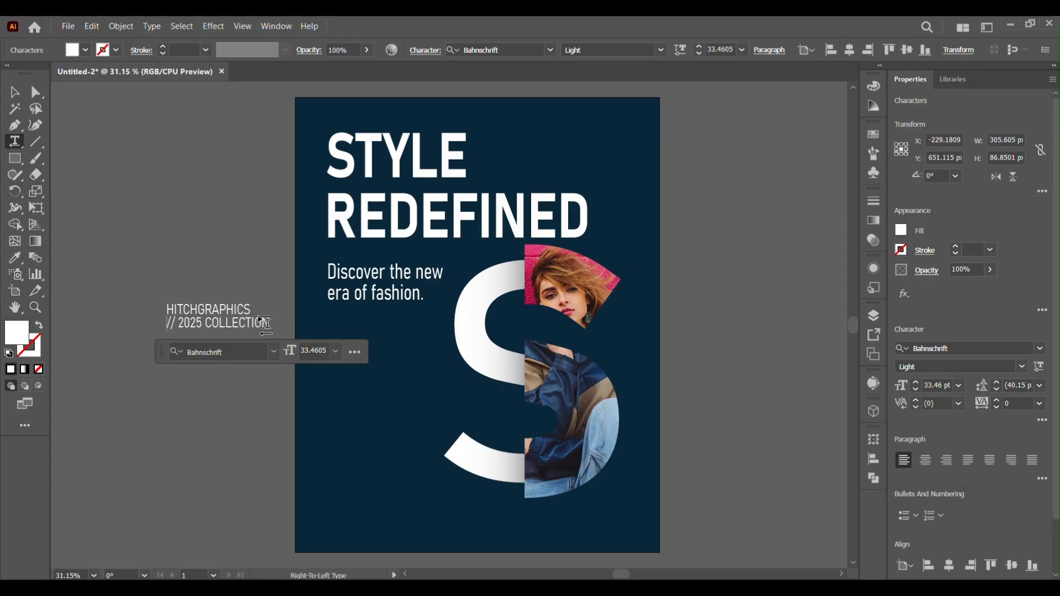
pyautogui.press('Escape')
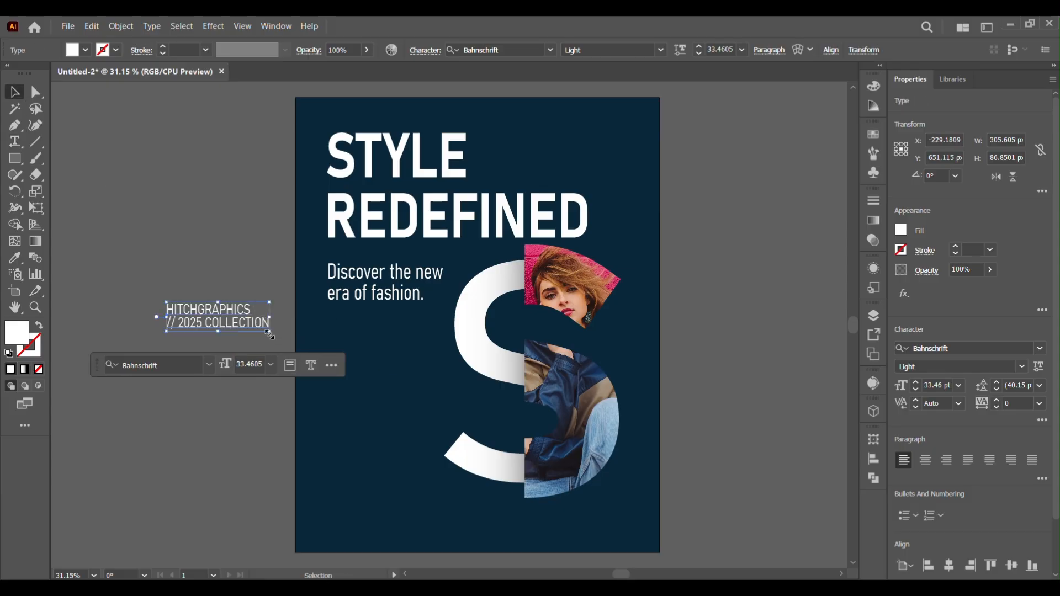
# Enlarge the HITCHGRAPHICS text block to about 38 pt
pyautogui.moveTo(270, 334); pyautogui.dragTo(285, 335)
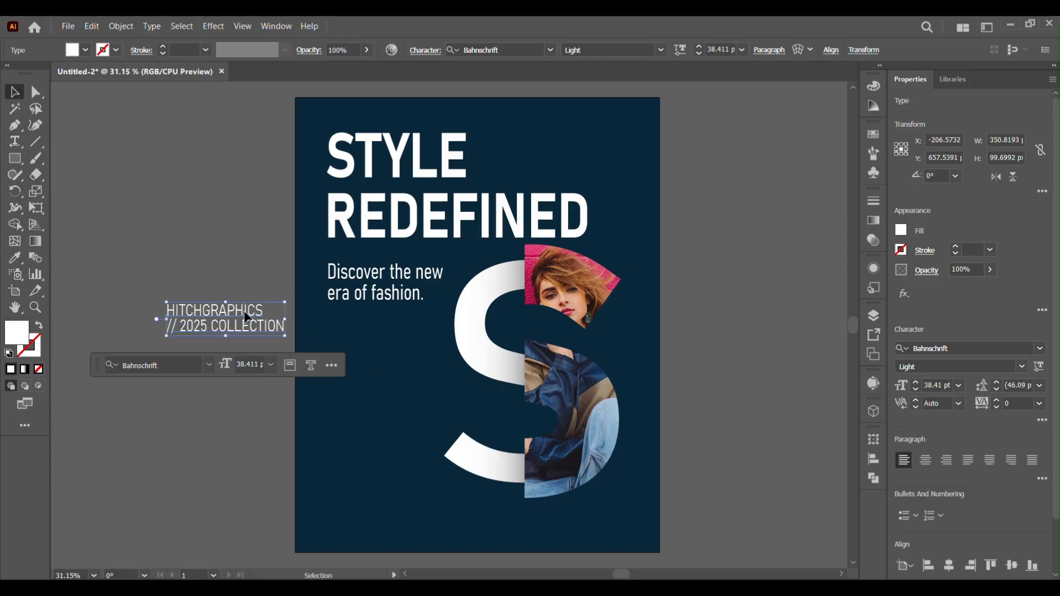
pyautogui.hotkey('ctrl', 'shift', 'a')
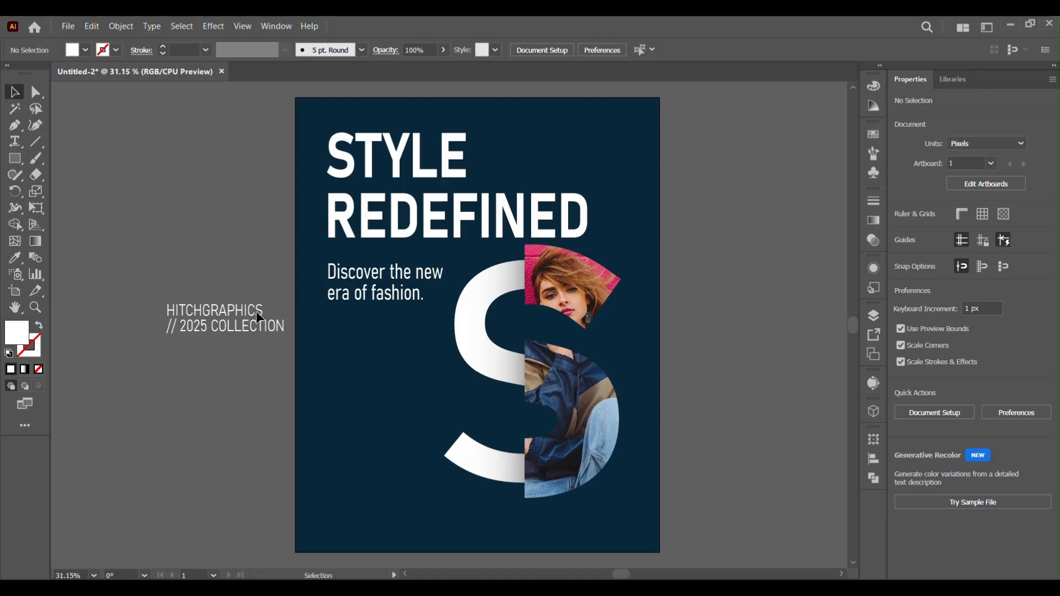
pyautogui.click(202, 329)
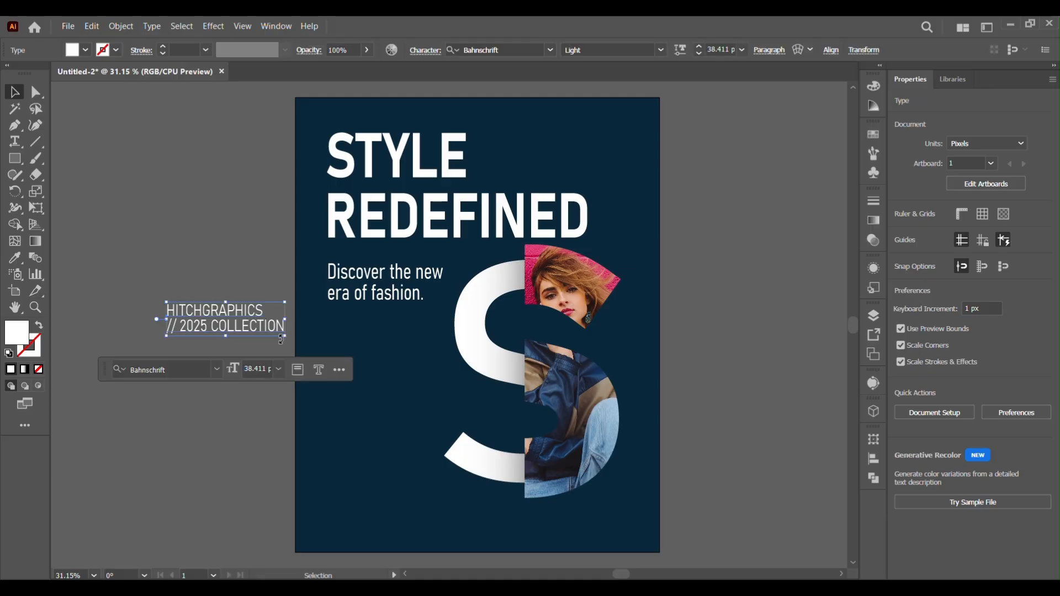
pyautogui.hotkey('ctrl', 'shift', 'a')
# Set the HITCHGRAPHICS line's font style to Bold
pyautogui.tripleClick(258, 314)
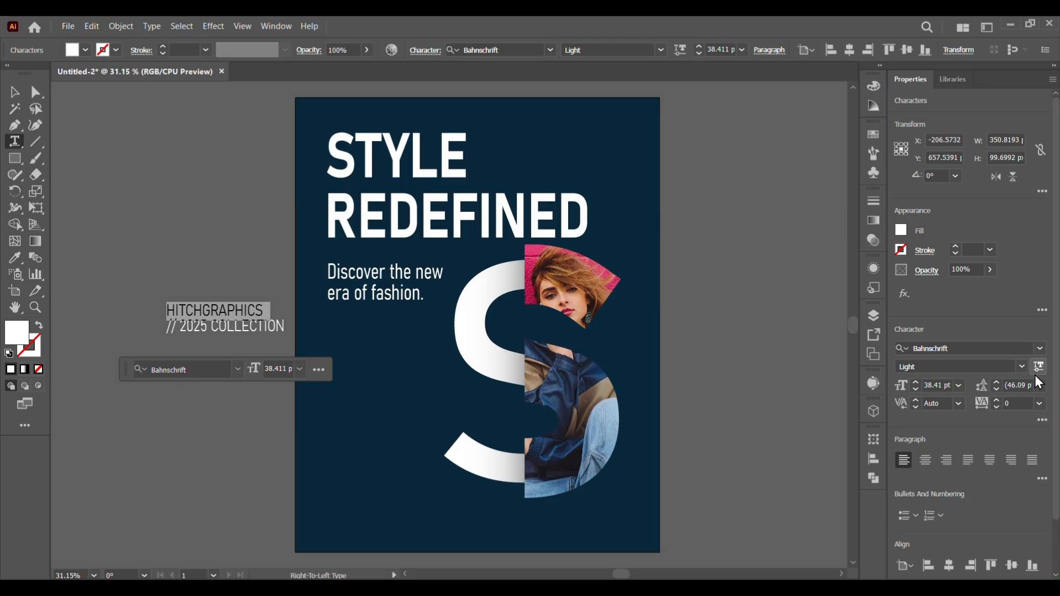
pyautogui.click(1021, 367)
pyautogui.click(933, 353)
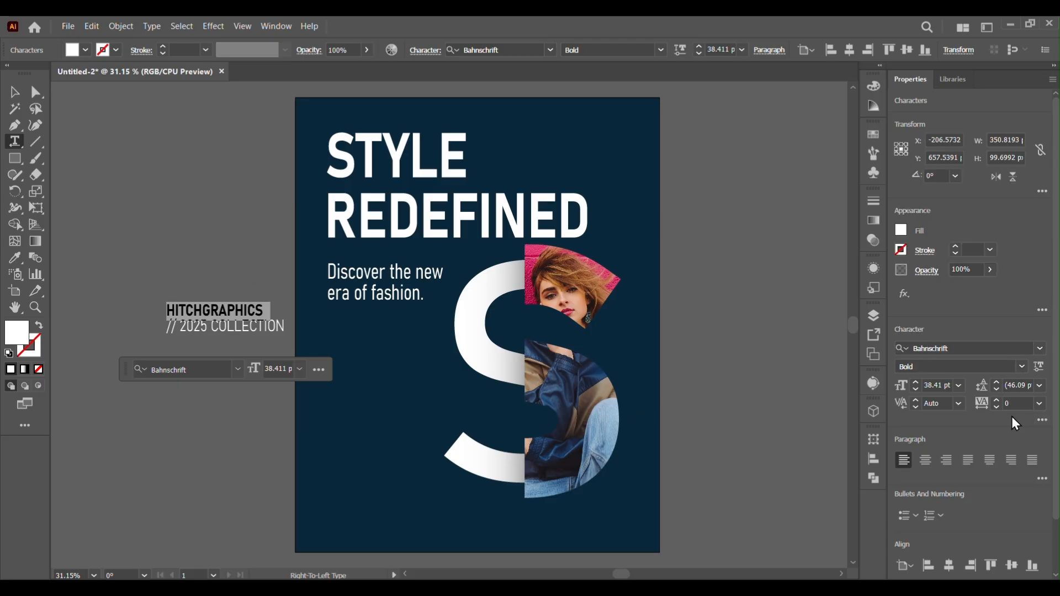
# Increase the HITCHGRAPHICS line's leading to 72 pt and raise its baseline shift
pyautogui.click(1043, 421)
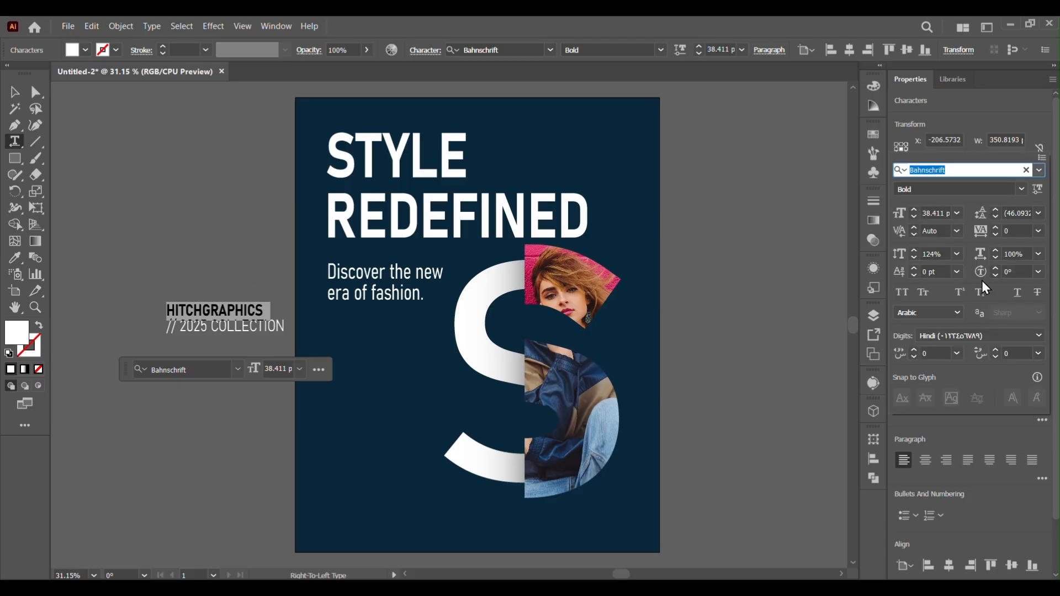
pyautogui.click(995, 210)
pyautogui.click(995, 210)
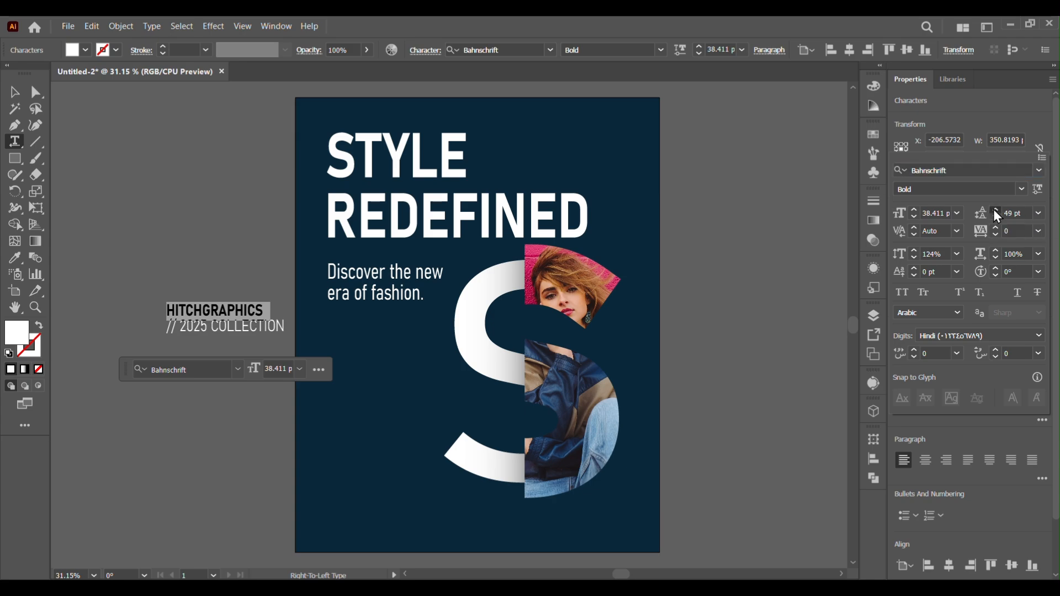
pyautogui.click(996, 210)
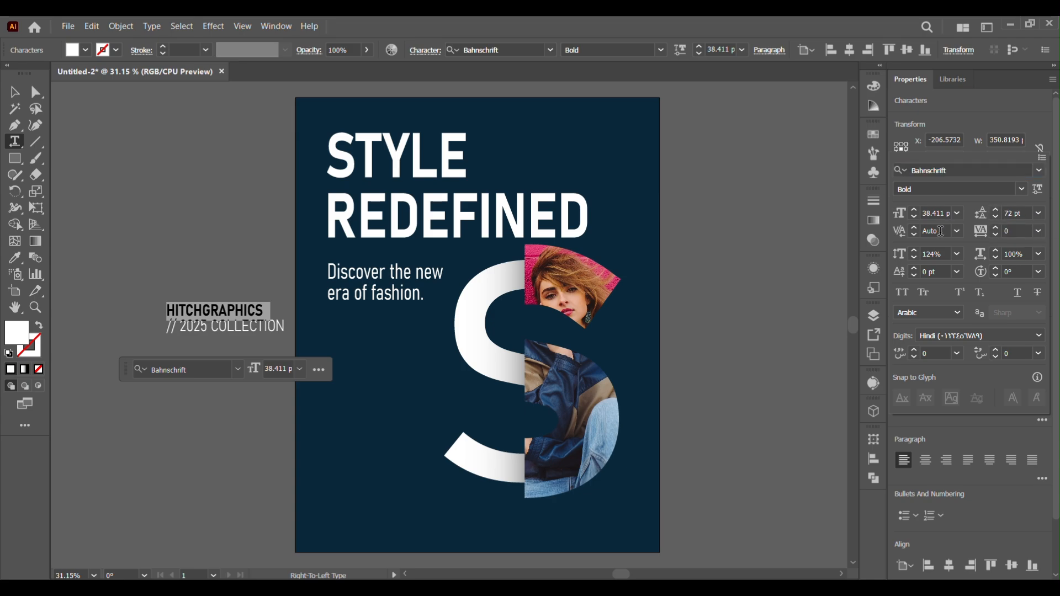
pyautogui.click(915, 267)
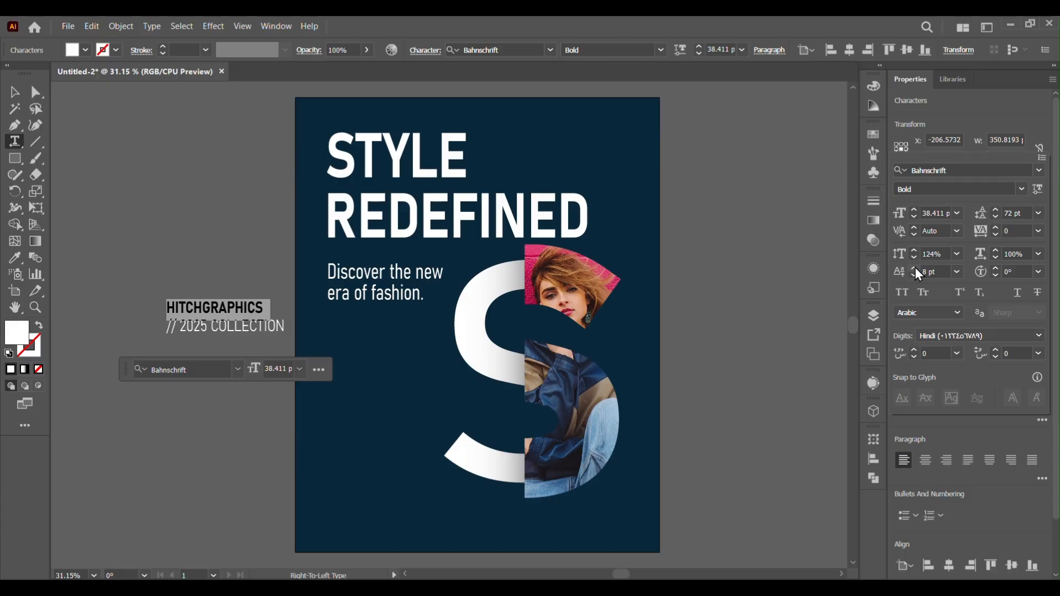
# Raise the HITCHGRAPHICS line's baseline shift to 12 pt
pyautogui.click(915, 267)
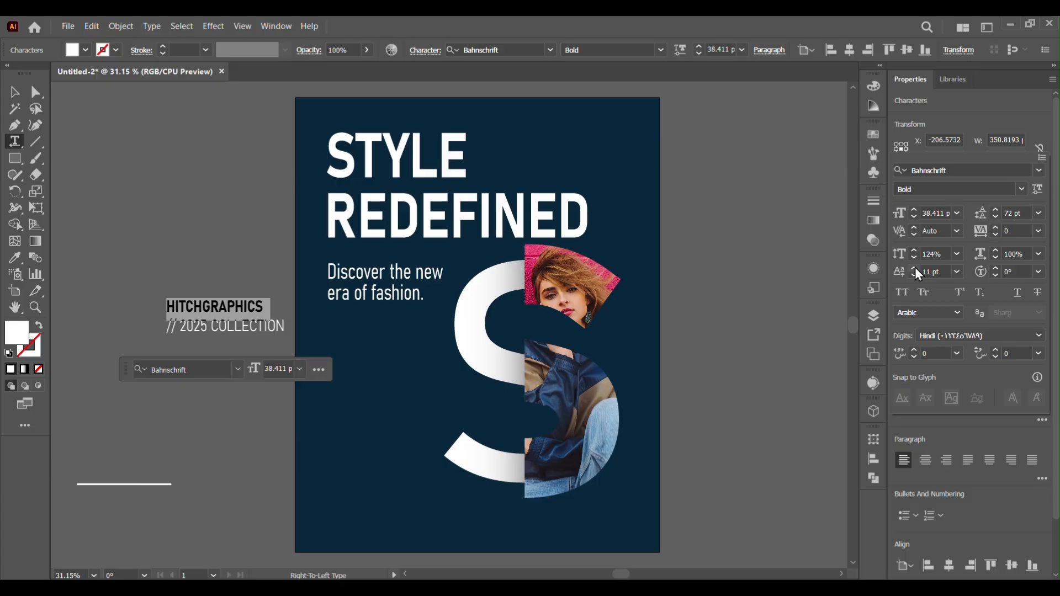
pyautogui.click(11, 91)
pyautogui.moveTo(181, 430); pyautogui.dragTo(200, 194)
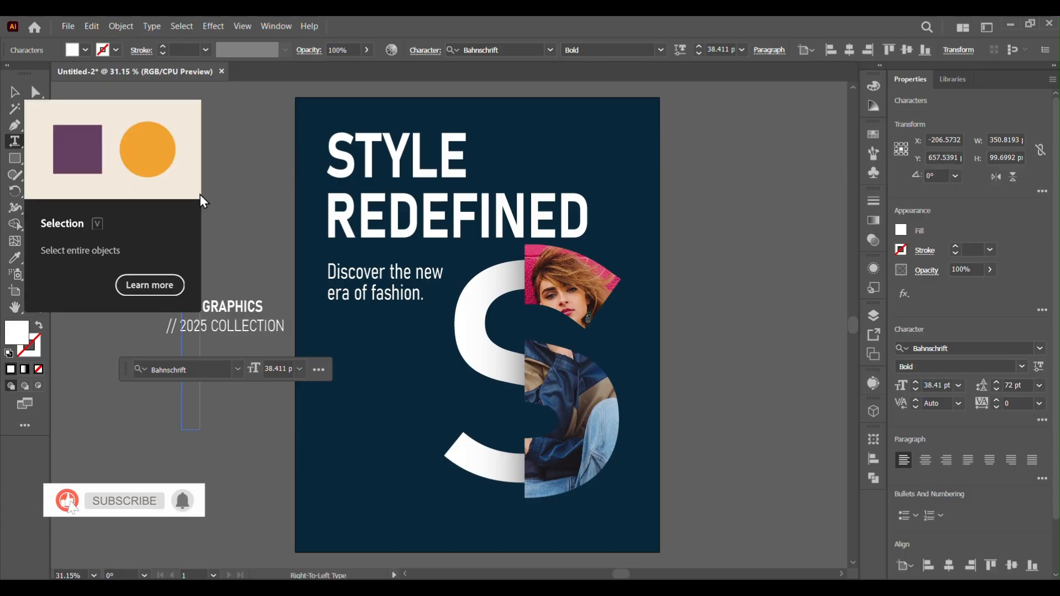
pyautogui.click(14, 92)
pyautogui.click(201, 176)
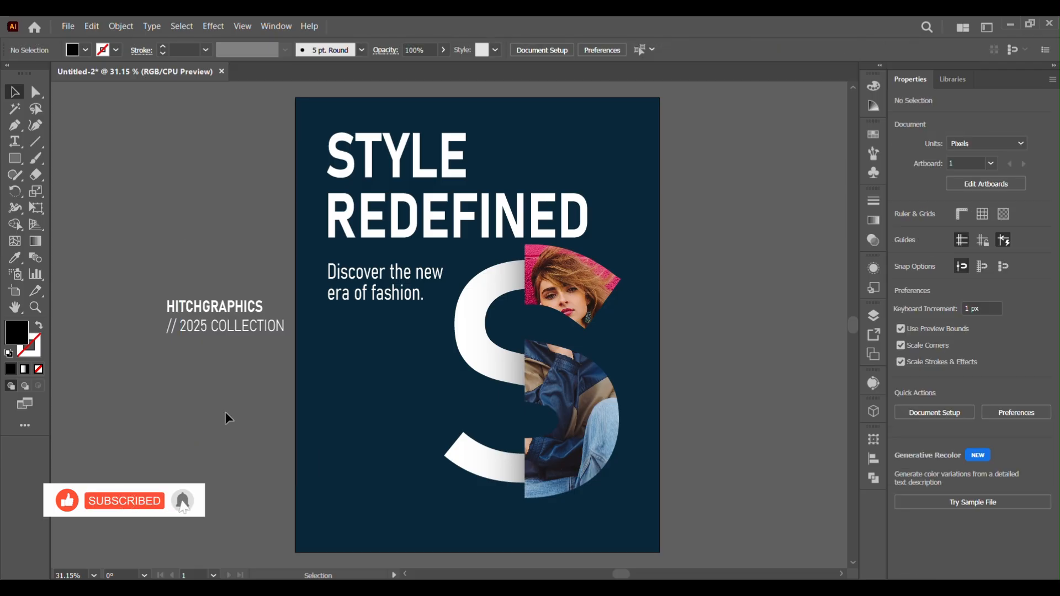
pyautogui.moveTo(237, 343); pyautogui.dragTo(254, 331)
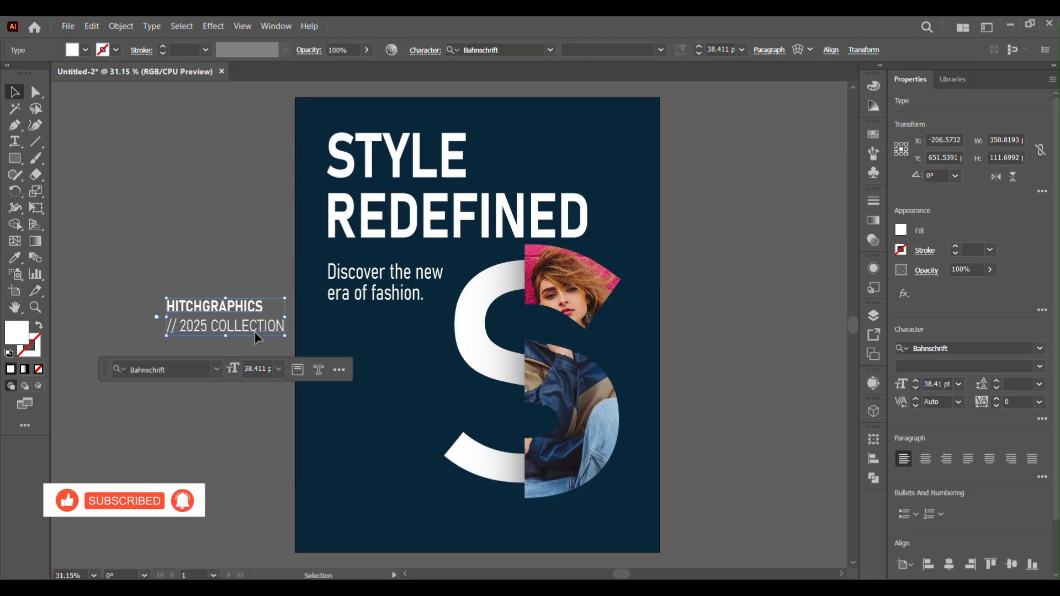
# Delete the // separator in front of 2025 COLLECTION, keeping that text on its own second line
pyautogui.click(170, 335)
pyautogui.doubleClick(176, 330)
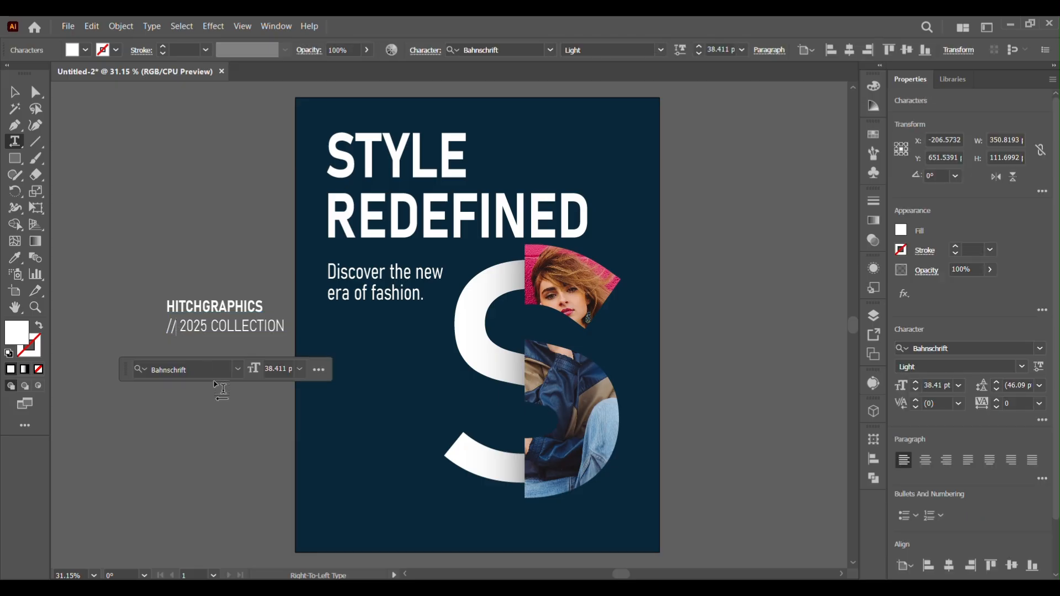
pyautogui.press('BackSpace')
pyautogui.press('BackSpace')
pyautogui.press('BackSpace')
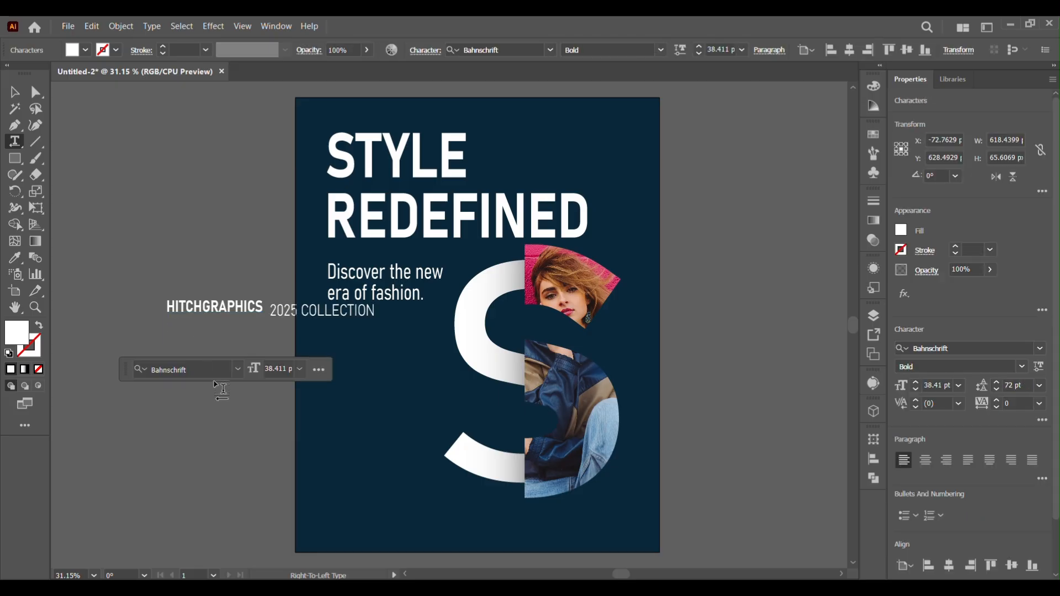
pyautogui.press('Return')
pyautogui.click(15, 92)
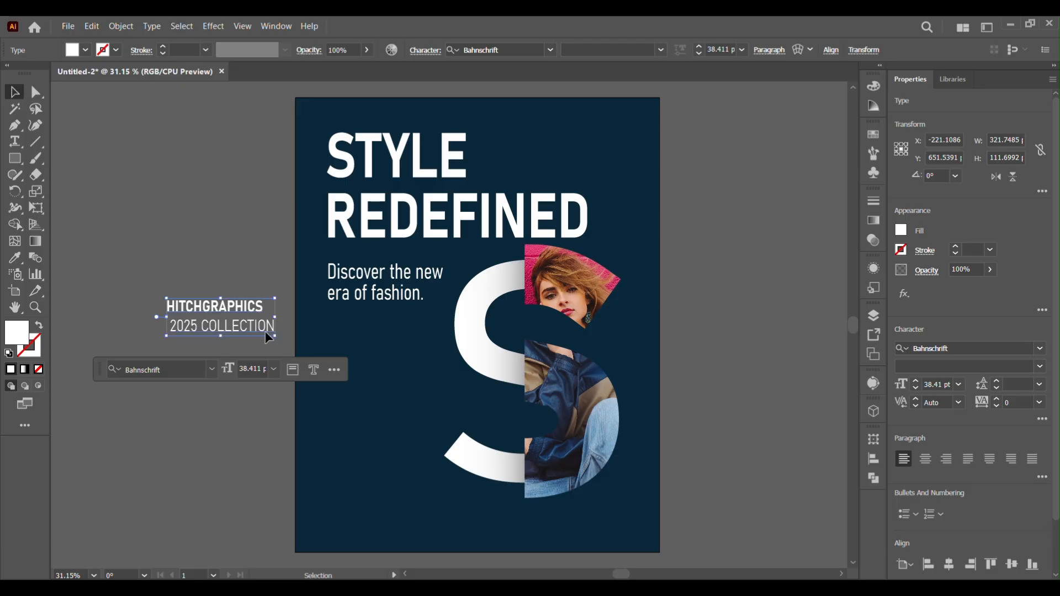
# Move the brand text block onto the poster's lower left, below the subtitle and beside the S
pyautogui.moveTo(265, 331); pyautogui.dragTo(426, 516)
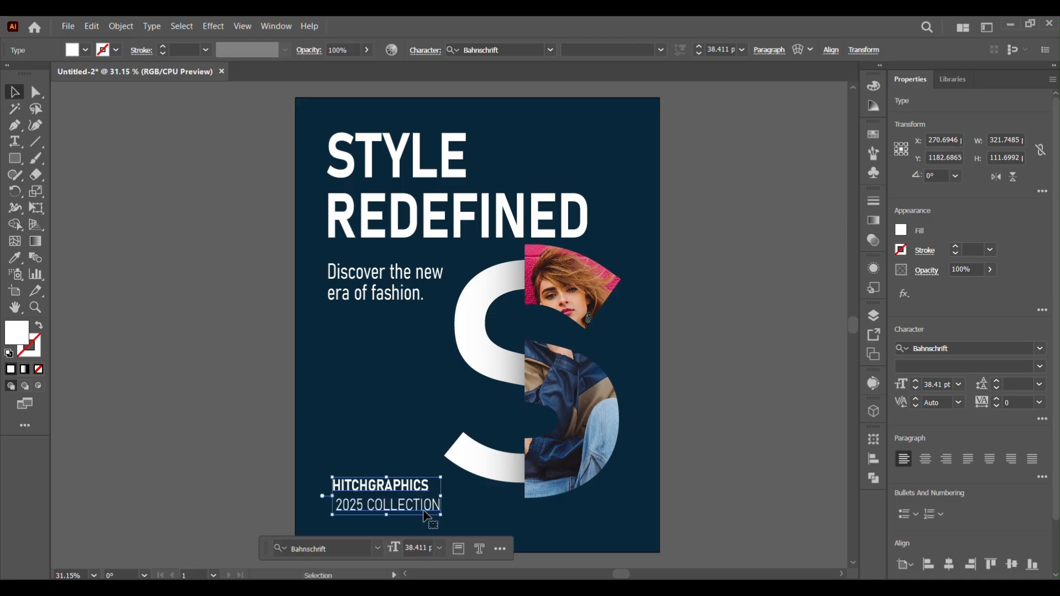
pyautogui.click(468, 84)
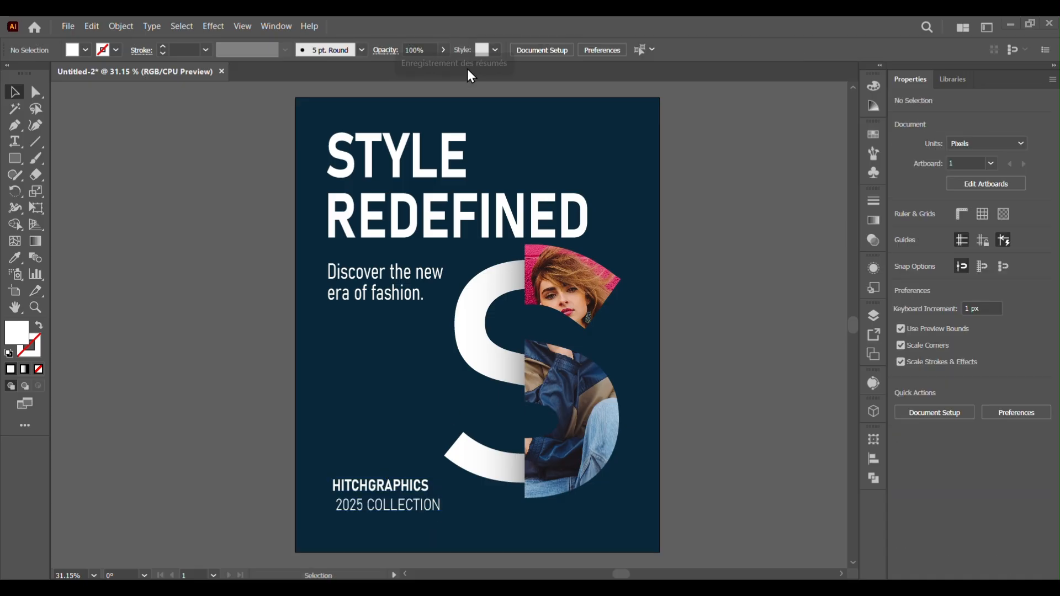
pyautogui.doubleClick(418, 491)
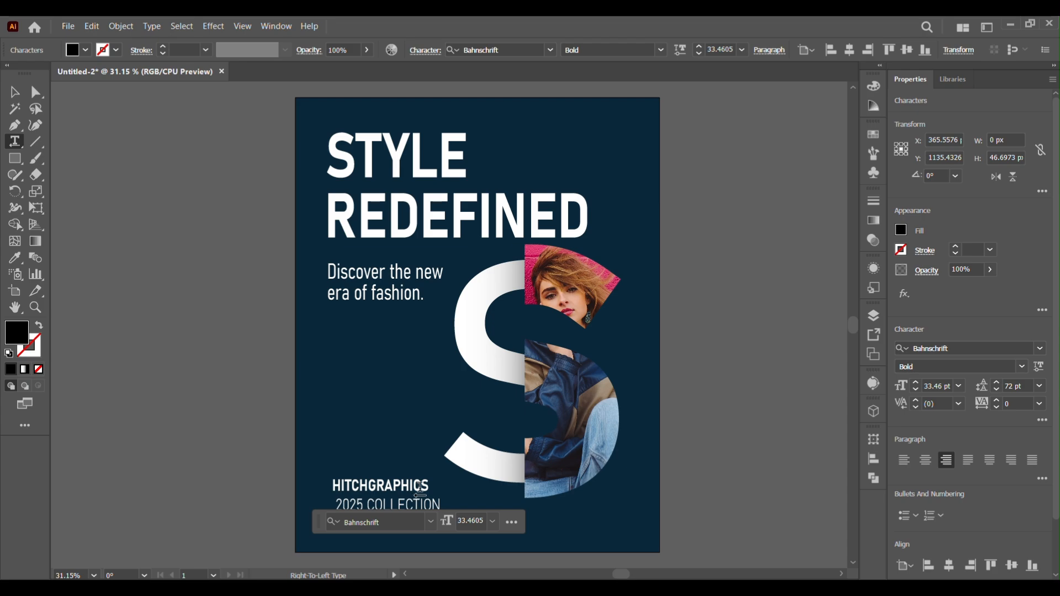
pyautogui.click(400, 485)
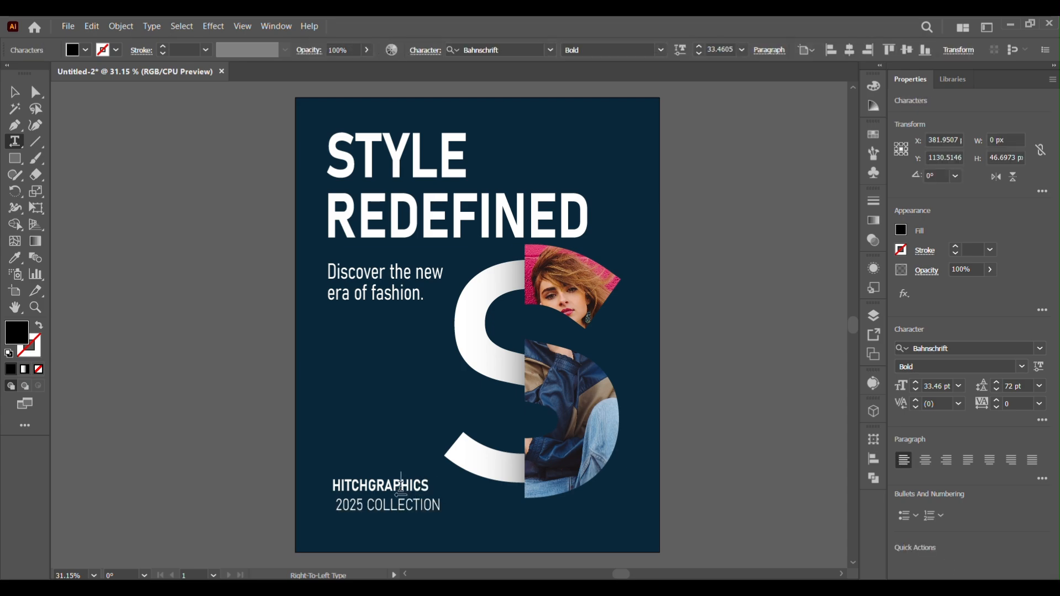
pyautogui.click(20, 94)
pyautogui.click(396, 366)
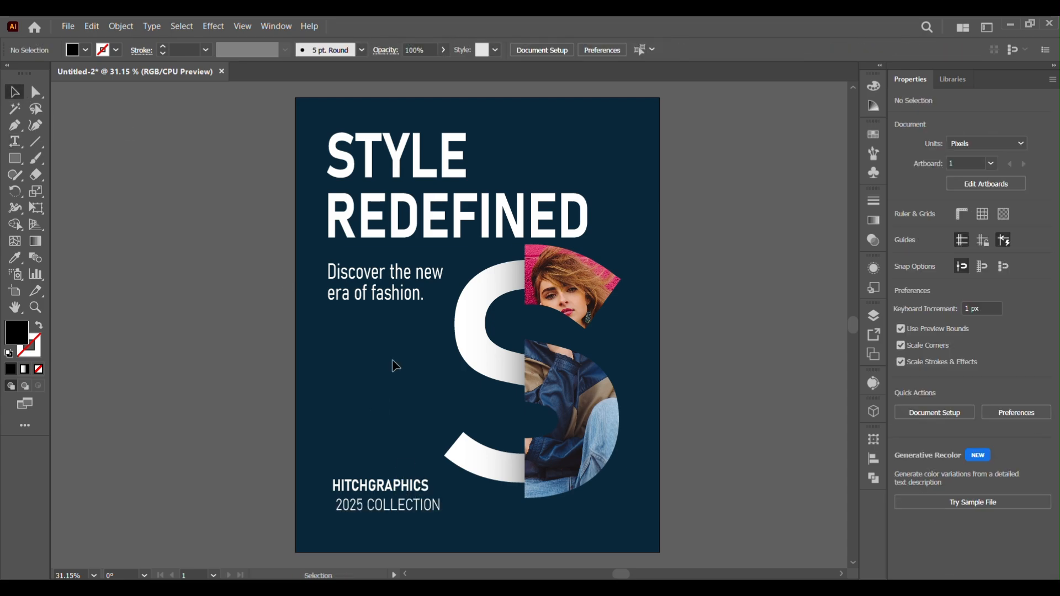
# Set the HITCHGRAPHICS line's tracking to 77
pyautogui.tripleClick(398, 490)
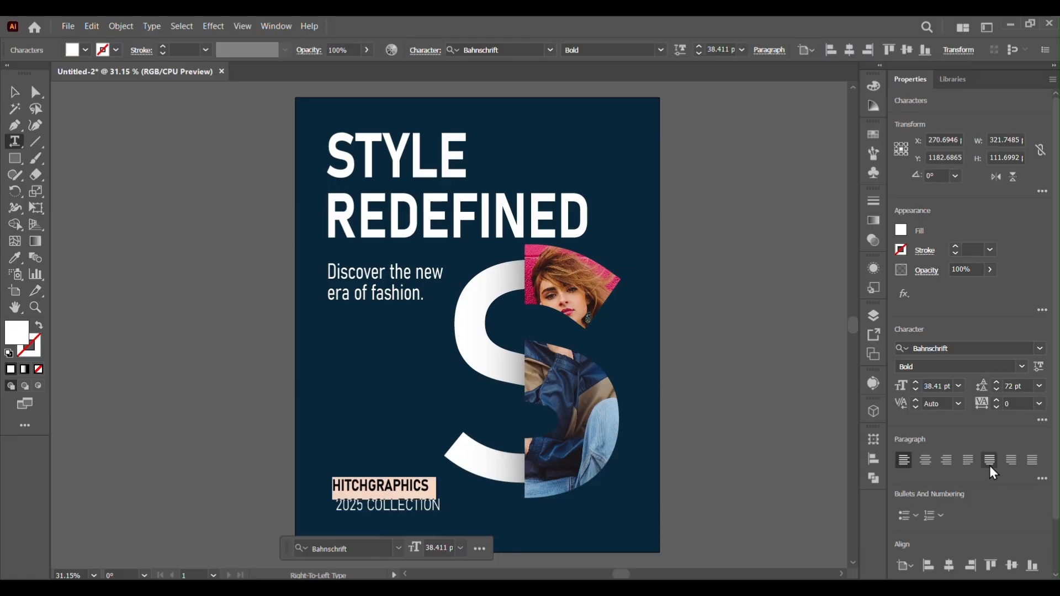
pyautogui.click(1042, 421)
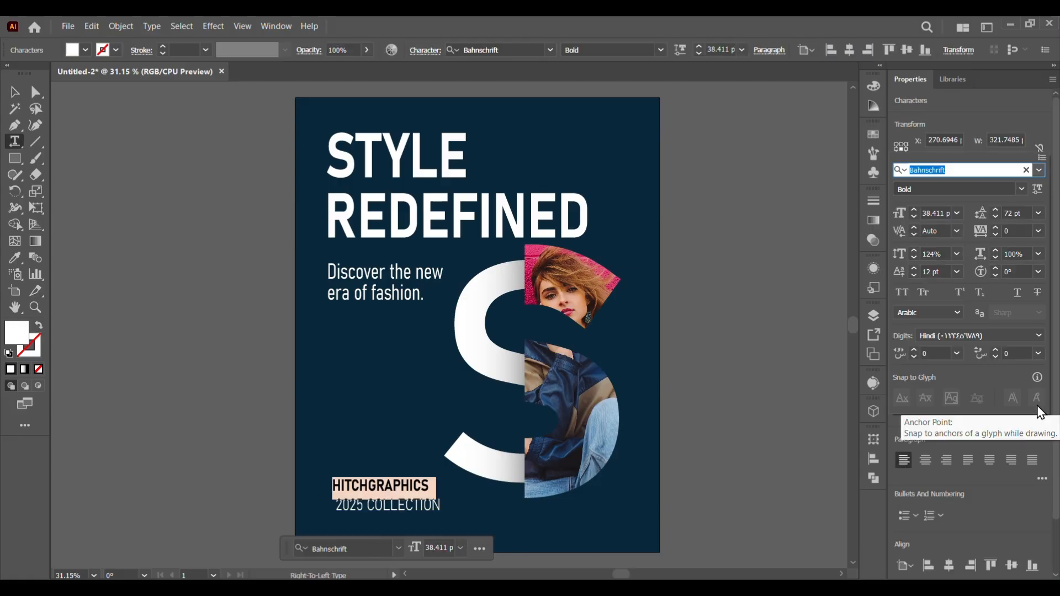
pyautogui.click(996, 228)
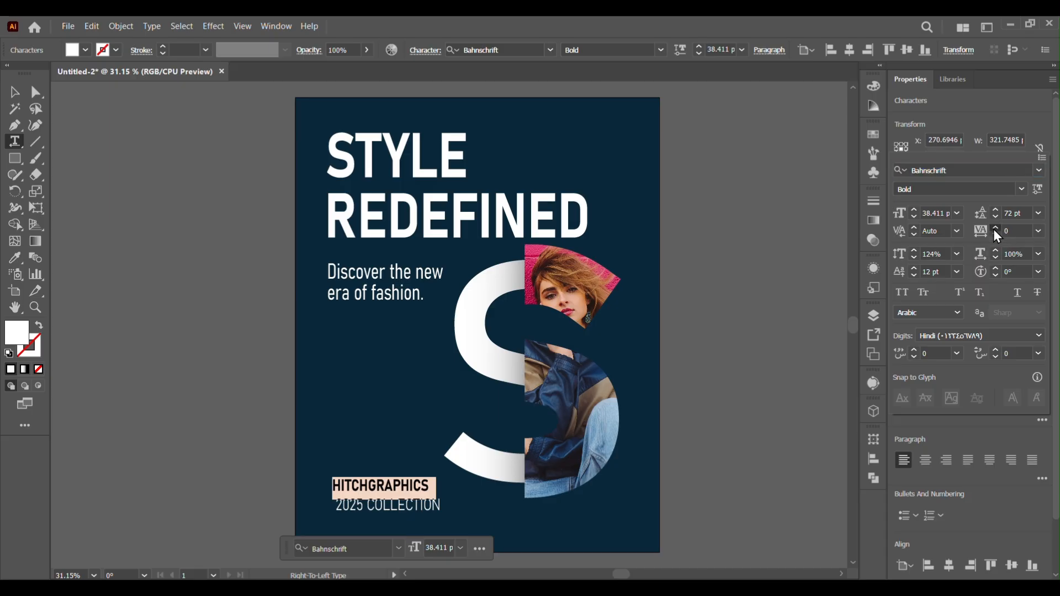
pyautogui.click(995, 227)
pyautogui.click(995, 227)
pyautogui.click(994, 227)
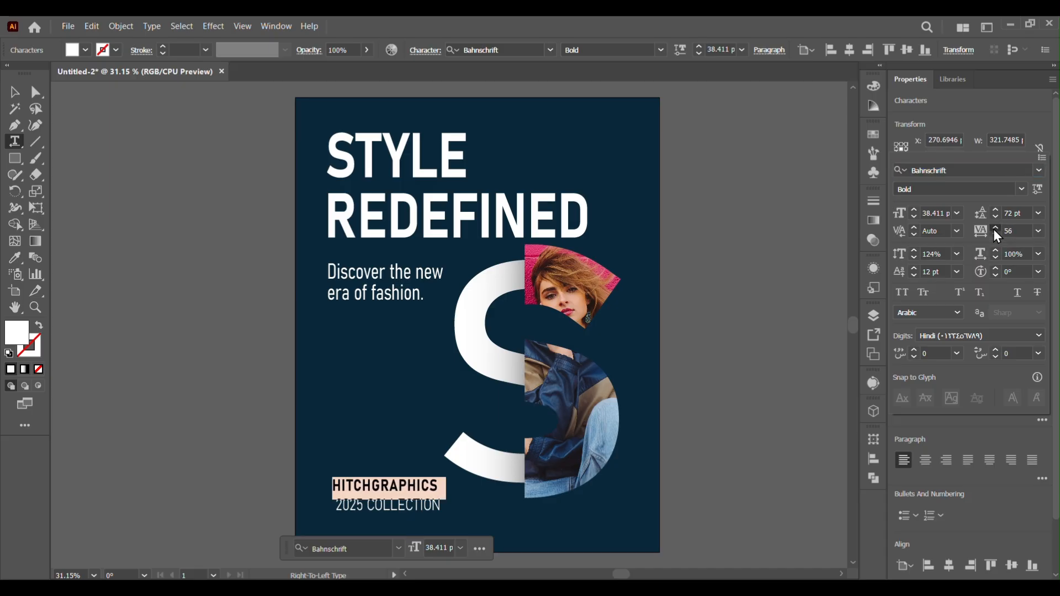
pyautogui.click(994, 228)
pyautogui.click(995, 227)
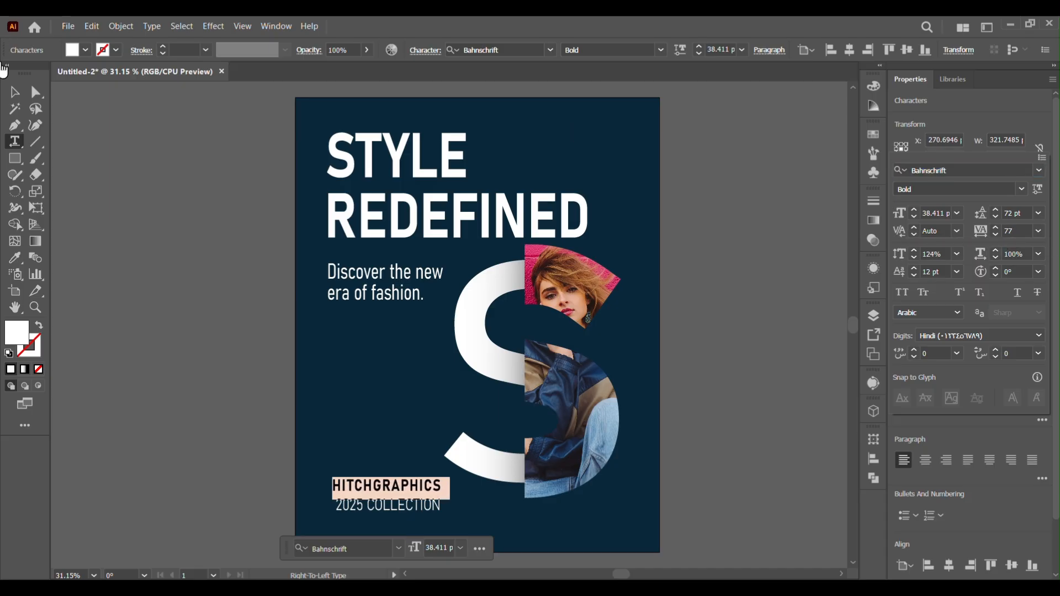
# Convert the brand text block to outlines
pyautogui.click(15, 93)
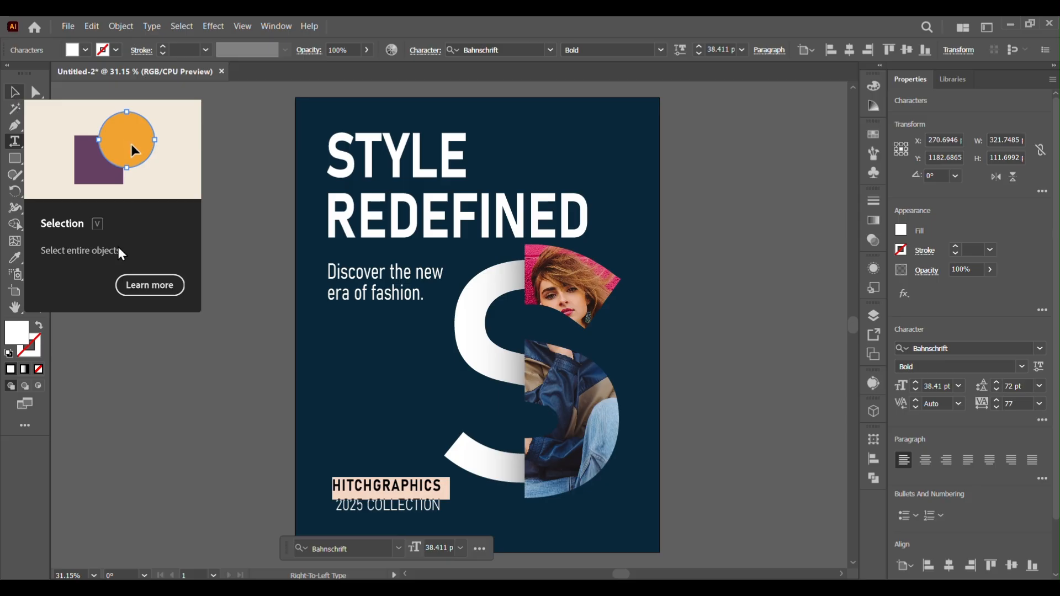
pyautogui.click(4, 66)
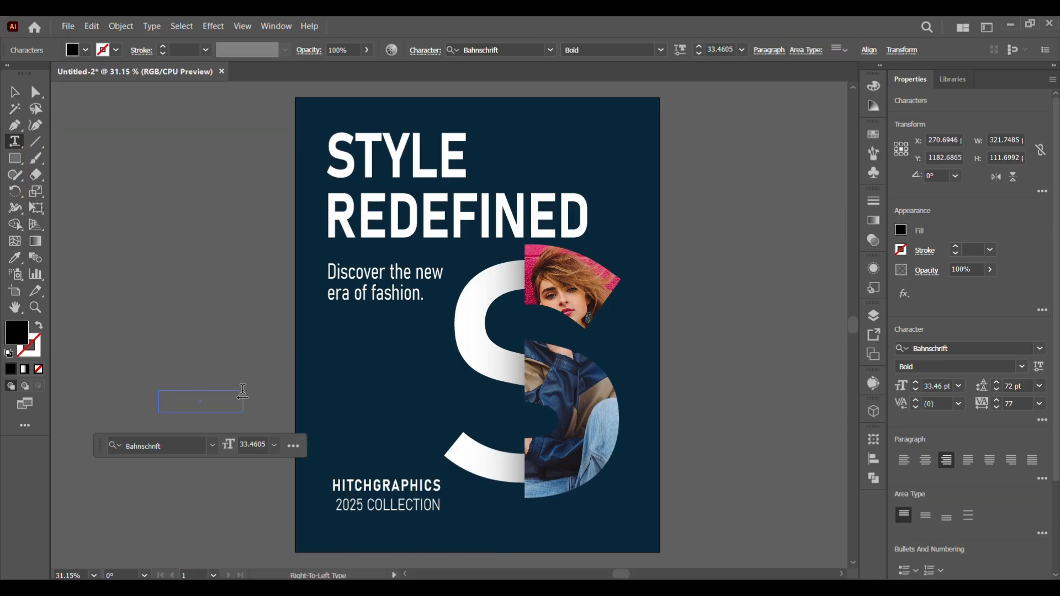
pyautogui.click(163, 224)
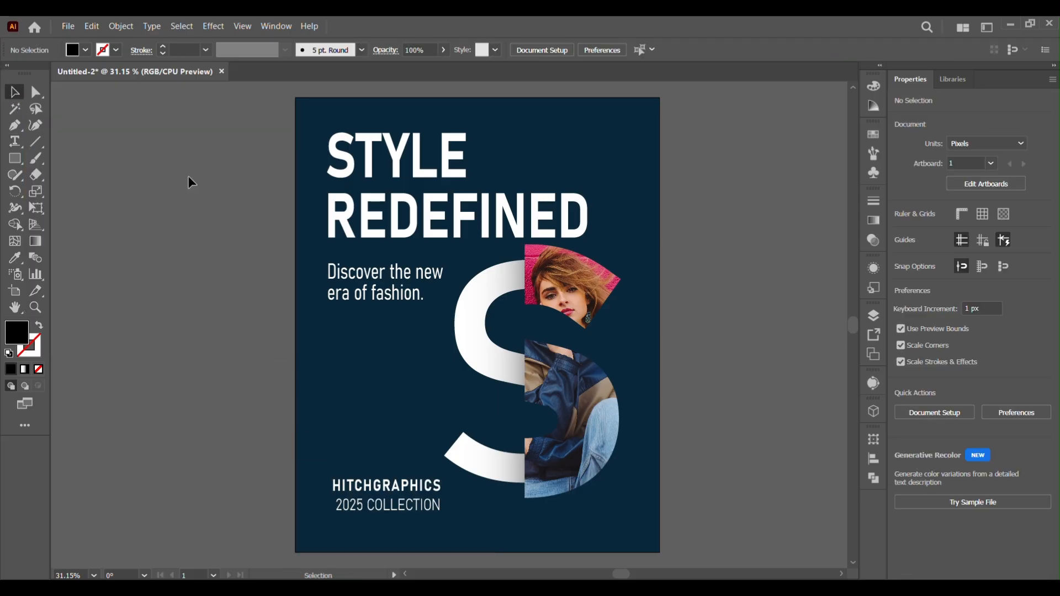
pyautogui.click(341, 516)
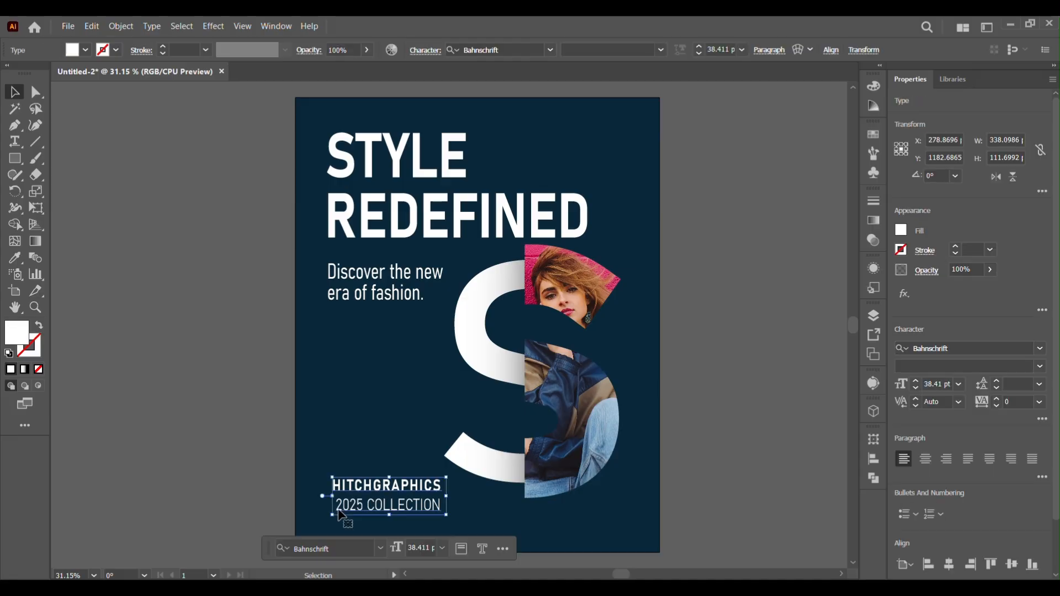
pyautogui.rightClick(340, 513)
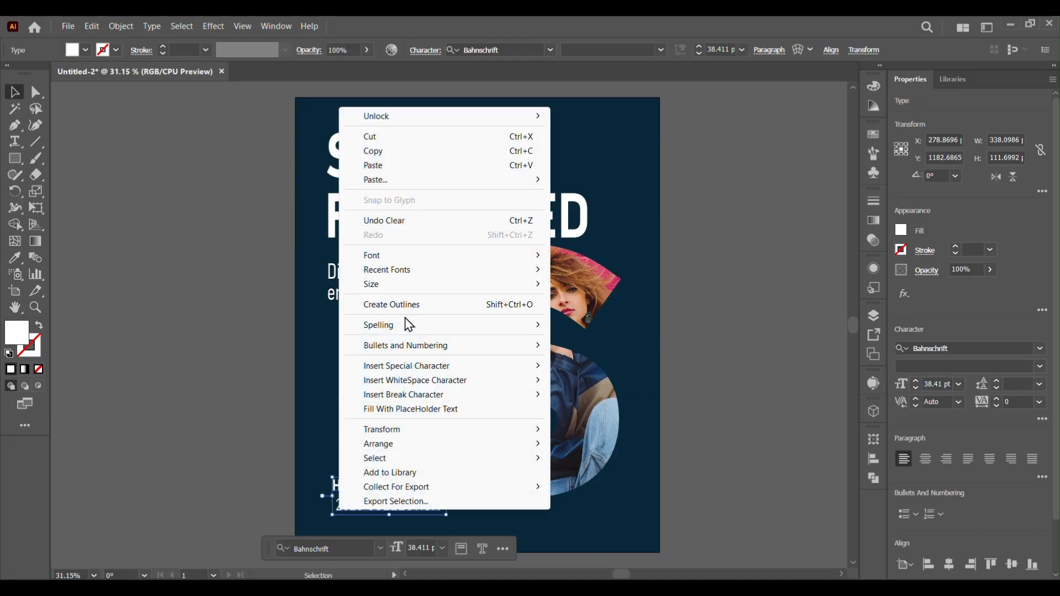
pyautogui.click(397, 303)
# Ungroup the outlined brand text
pyautogui.click(313, 491)
pyautogui.moveTo(315, 474); pyautogui.dragTo(467, 504)
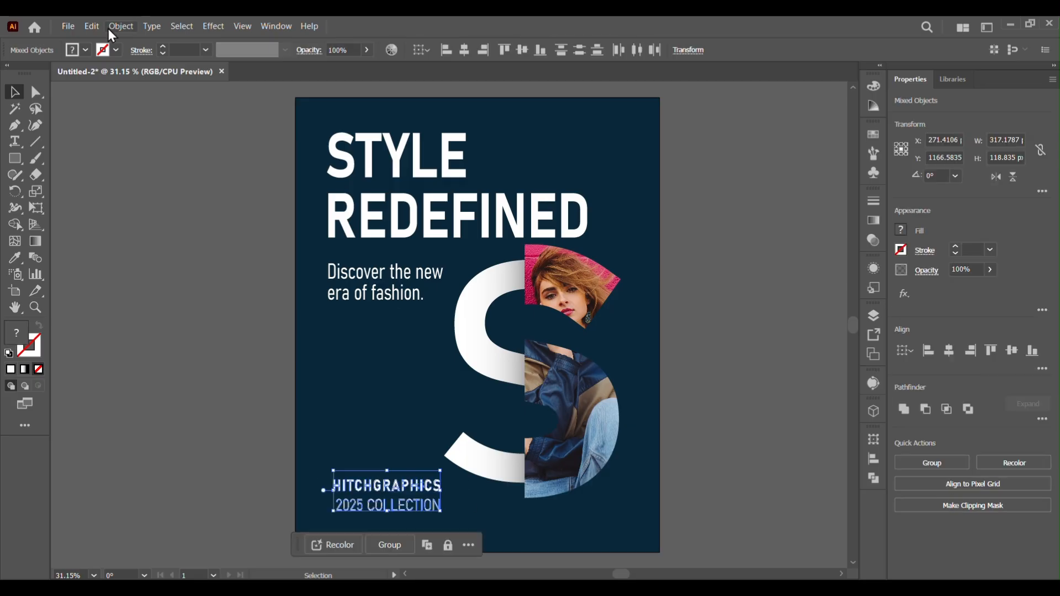
pyautogui.click(359, 515)
pyautogui.click(359, 513)
pyautogui.rightClick(358, 514)
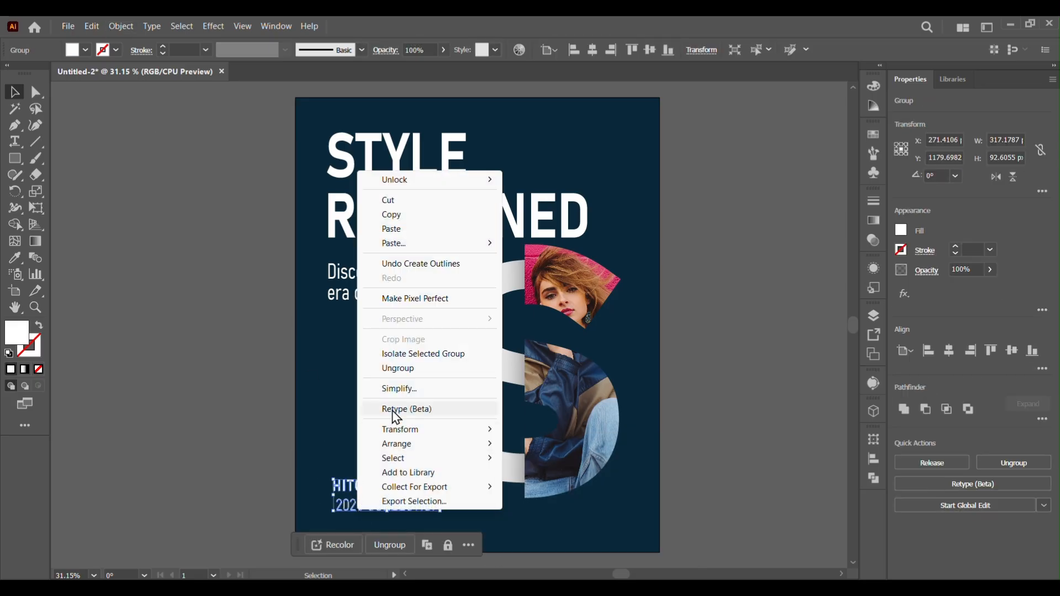
pyautogui.click(475, 409)
pyautogui.click(97, 396)
# Nudge the 2025 COLLECTION outlines slightly left to align with HITCHGRAPHICS
pyautogui.moveTo(326, 509); pyautogui.dragTo(454, 522)
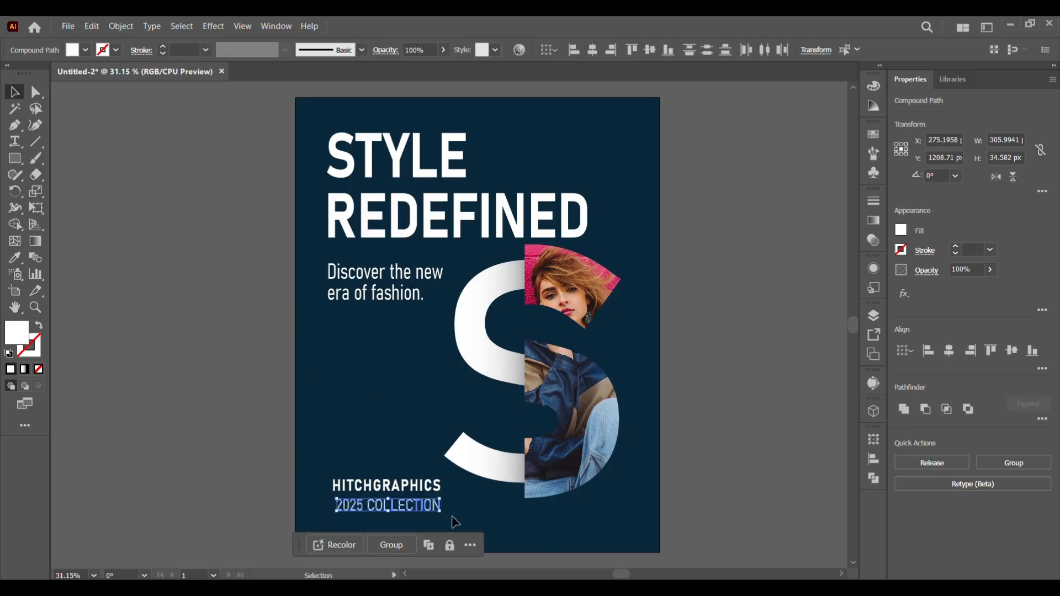
pyautogui.press('Left')
pyautogui.press('Left')
pyautogui.press('Left')
pyautogui.press('Left')
pyautogui.press('Left')
pyautogui.press('Left')
pyautogui.press('Left')
pyautogui.press('Left')
pyautogui.press('Left')
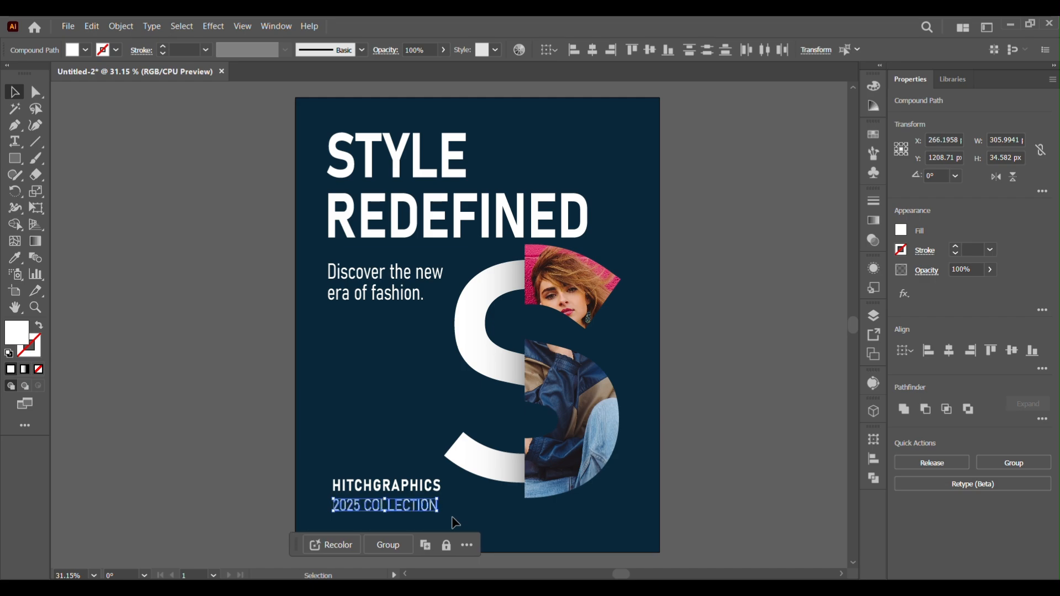
pyautogui.moveTo(441, 514)
pyautogui.mouseDown()
pyautogui.moveTo(447, 505)
pyautogui.moveTo(439, 513)
pyautogui.mouseUp()
pyautogui.click(157, 424)
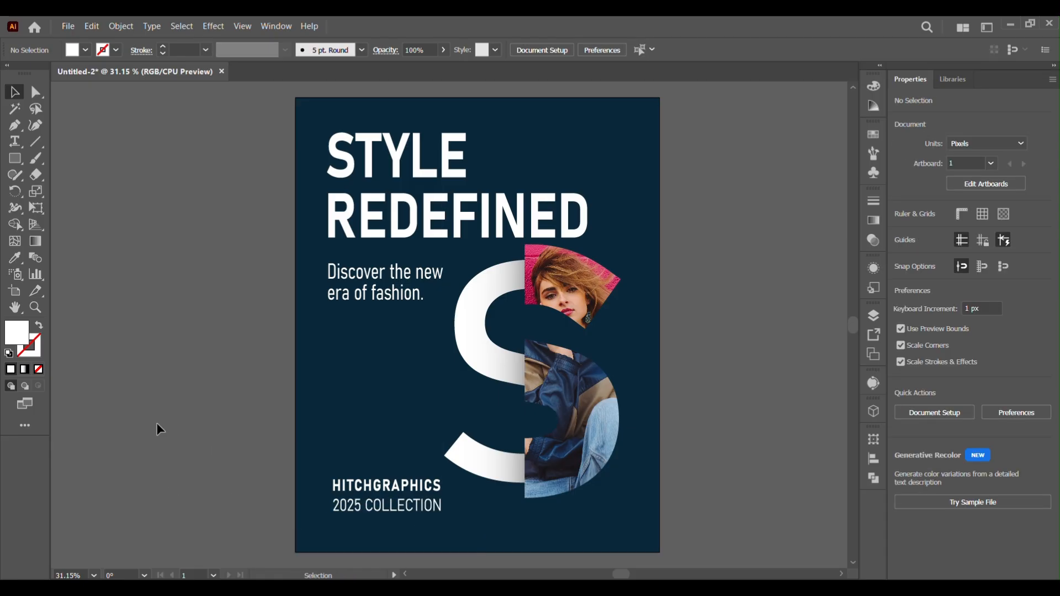
# Draw a diagonal line from the poster's right edge down to near its bottom, crossing the S
pyautogui.click(35, 141)
pyautogui.moveTo(659, 348); pyautogui.dragTo(432, 541)
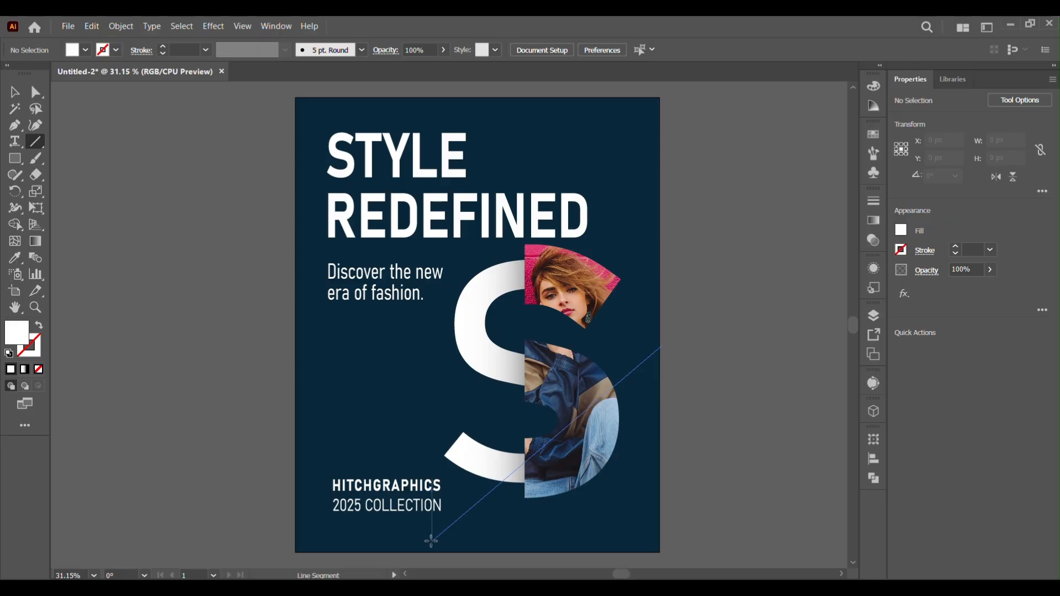
pyautogui.press('v')
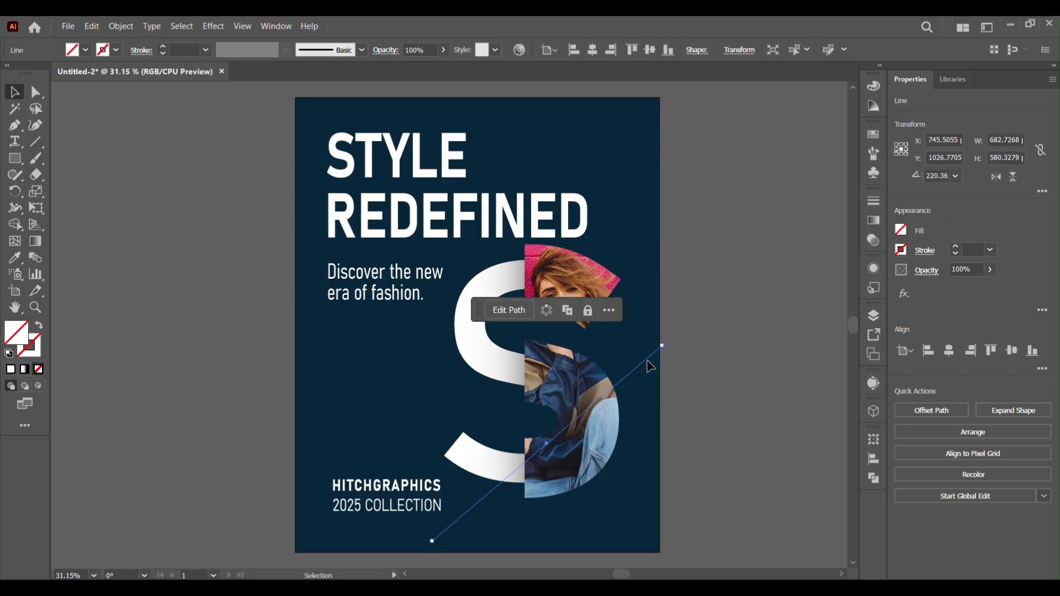
# Set the diagonal line's stroke colour to bright green 76ff00
pyautogui.click(727, 411)
pyautogui.moveTo(647, 321); pyautogui.dragTo(759, 412)
pyautogui.press('F6')
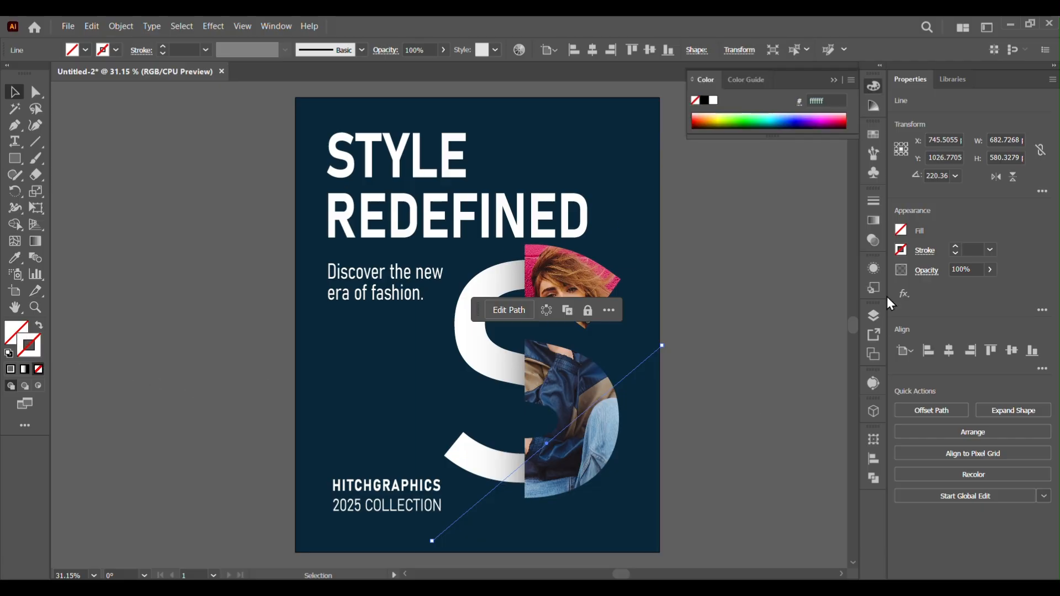
pyautogui.click(734, 116)
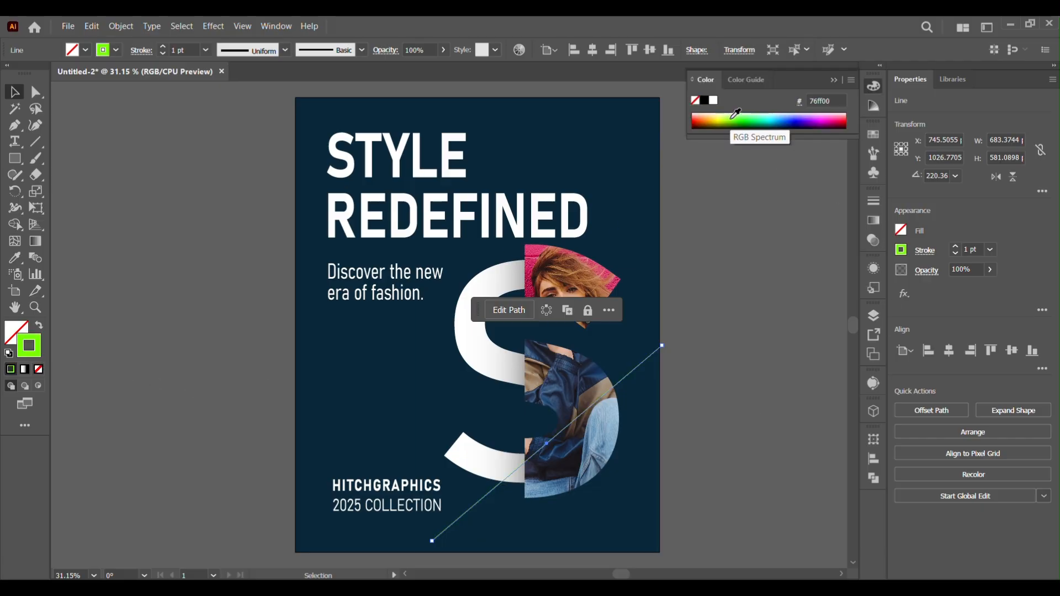
pyautogui.click(790, 331)
pyautogui.moveTo(639, 367); pyautogui.dragTo(684, 356)
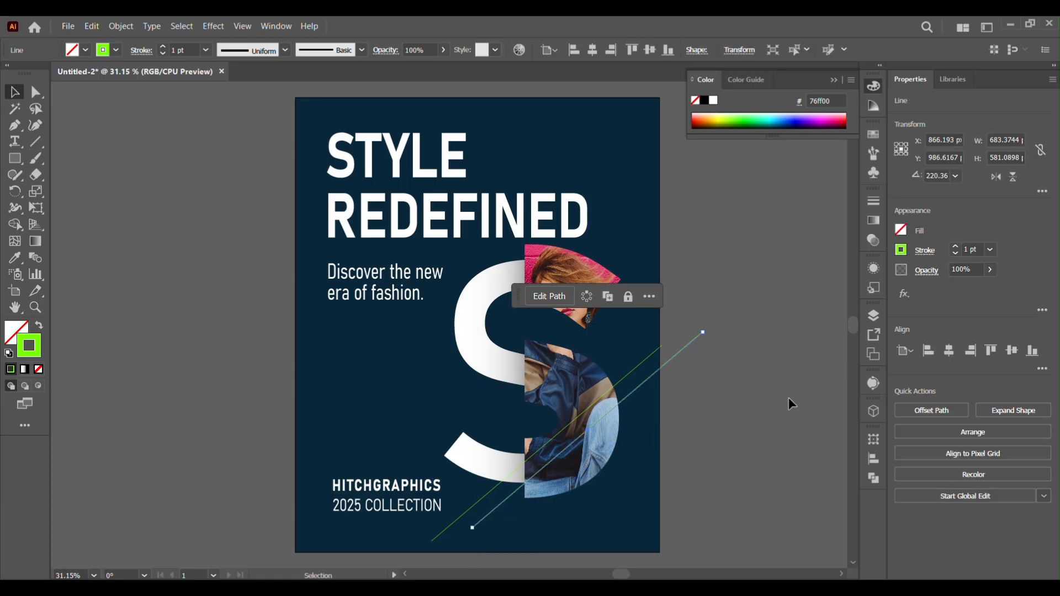
pyautogui.hotkey('ctrl', 'v')
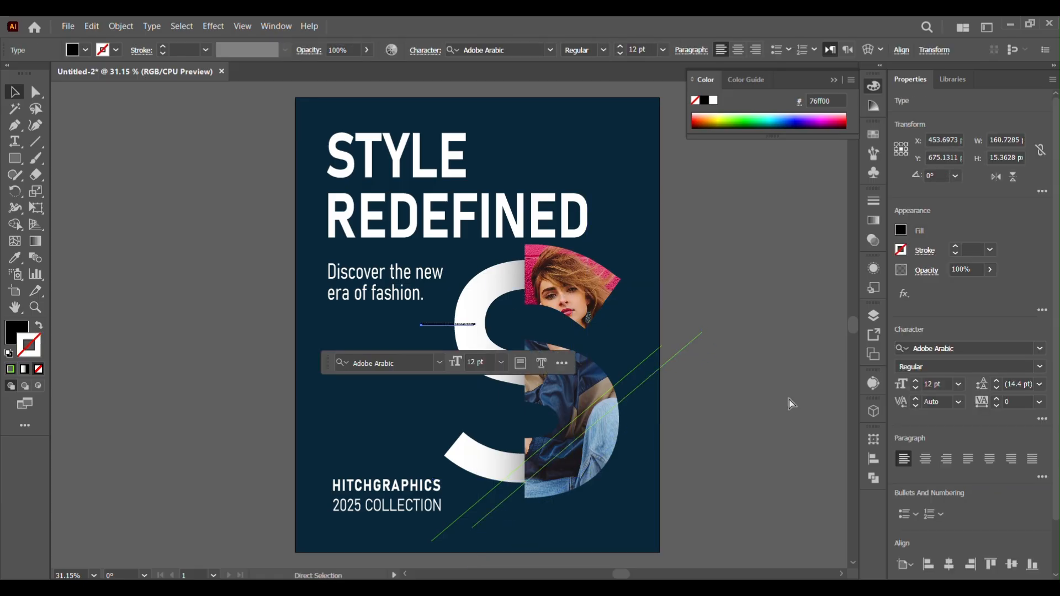
pyautogui.press('Delete')
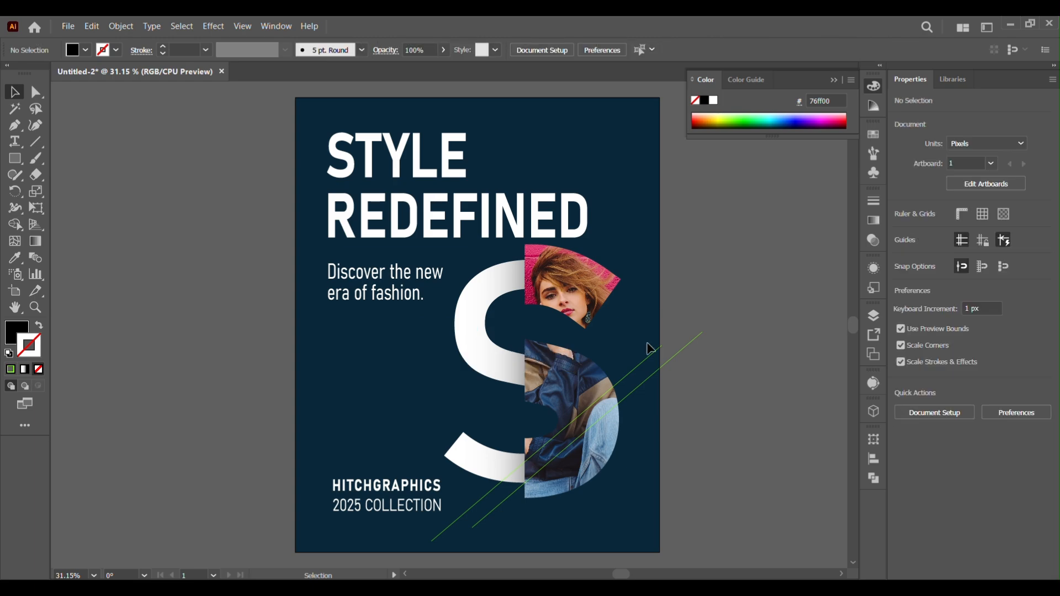
pyautogui.click(669, 360)
pyautogui.press('Delete')
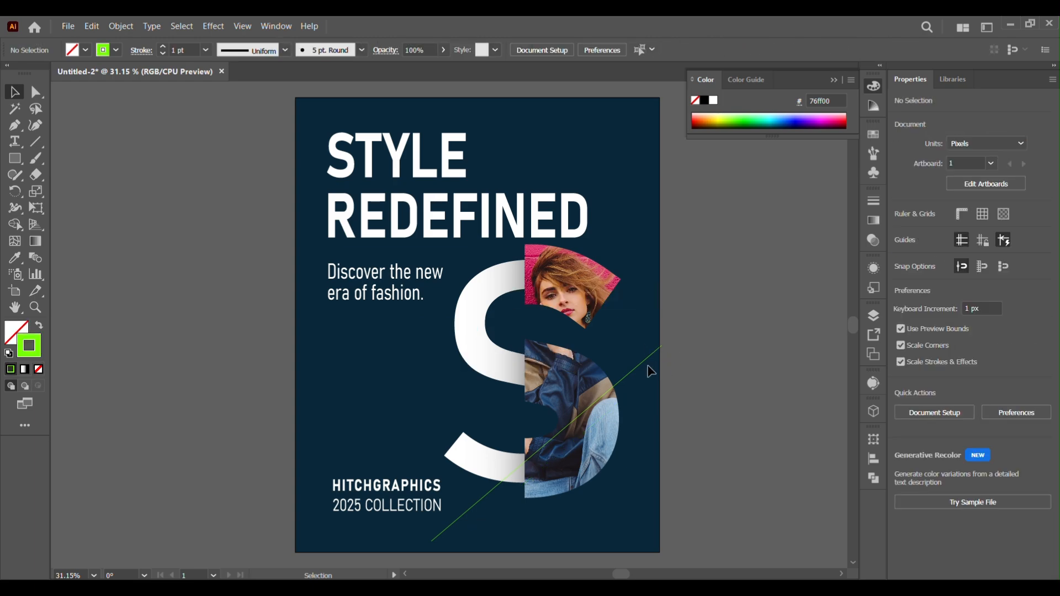
# Duplicate the green diagonal line three times as evenly spaced parallel copies
pyautogui.moveTo(644, 372); pyautogui.dragTo(680, 365)
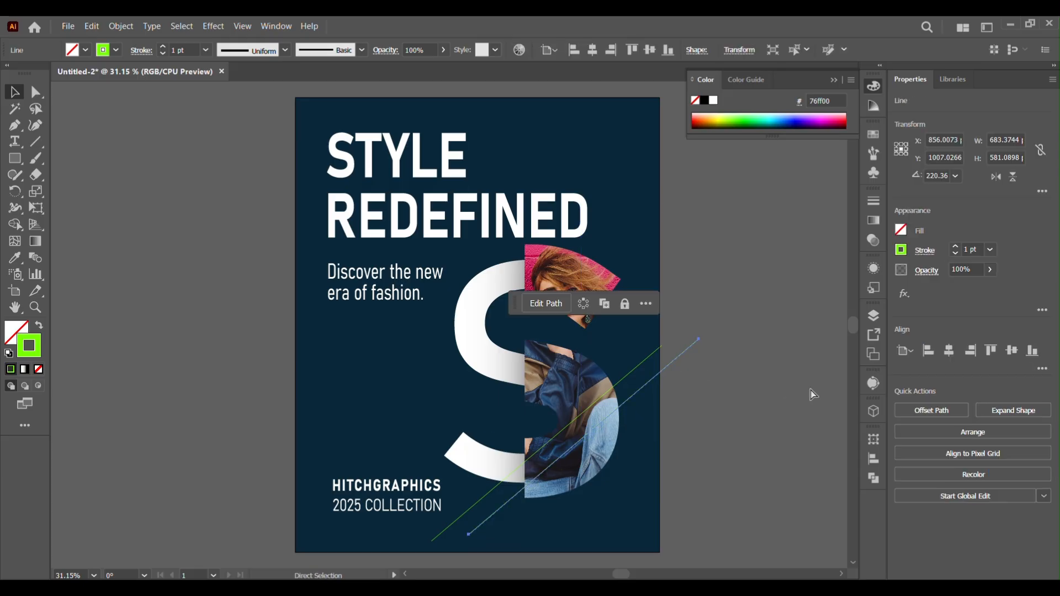
pyautogui.hotkey('ctrl', 'd')
pyautogui.hotkey('ctrl', 'd')
pyautogui.press('v')
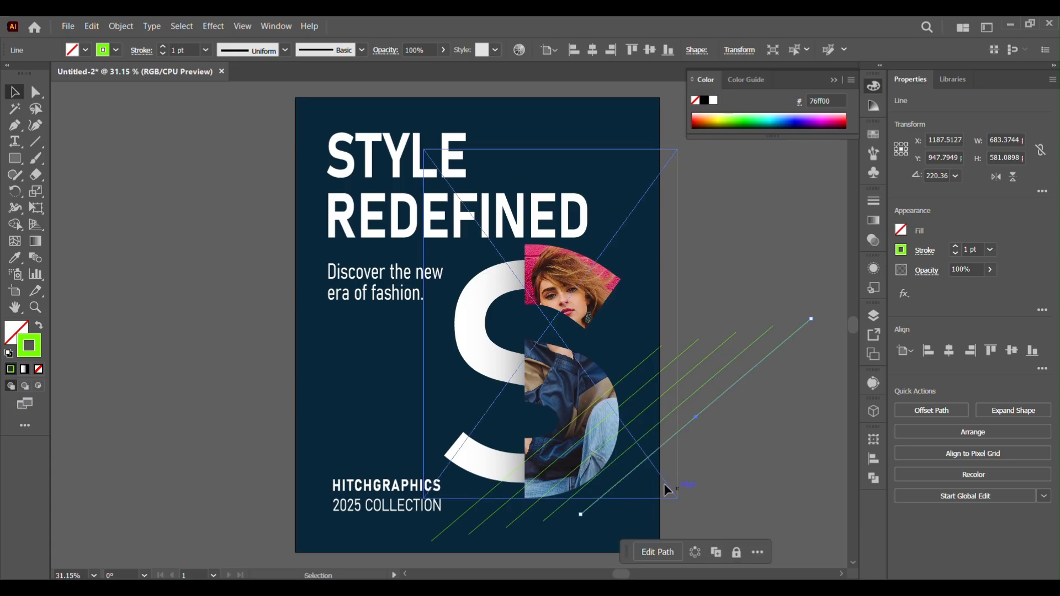
# Reposition the duplicated diagonal lines so they spread across the poster's lower-right area
pyautogui.moveTo(642, 468); pyautogui.dragTo(500, 536)
pyautogui.moveTo(725, 343); pyautogui.dragTo(657, 398)
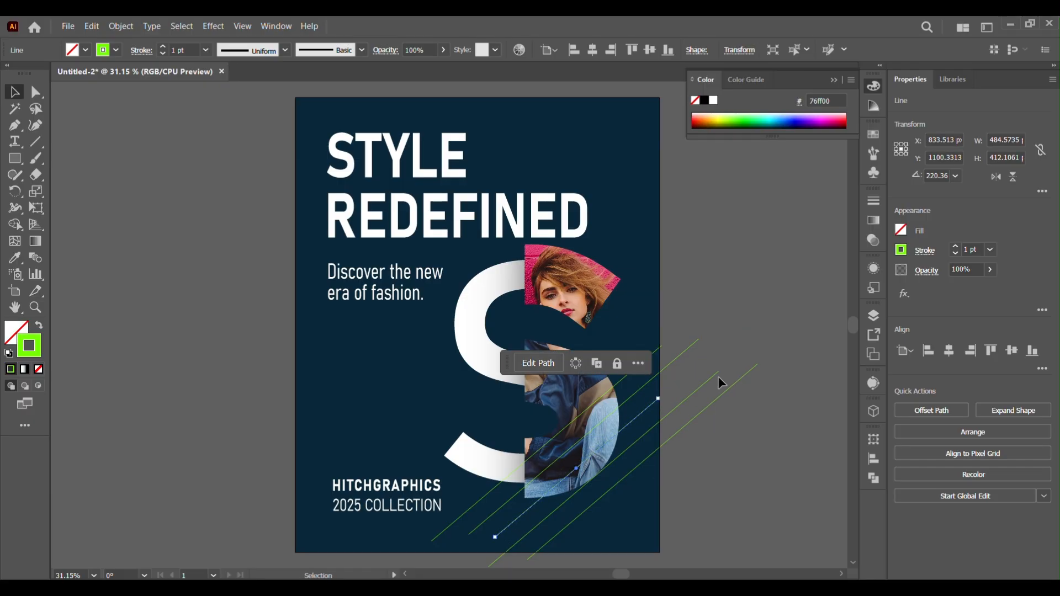
pyautogui.moveTo(680, 400); pyautogui.dragTo(648, 433)
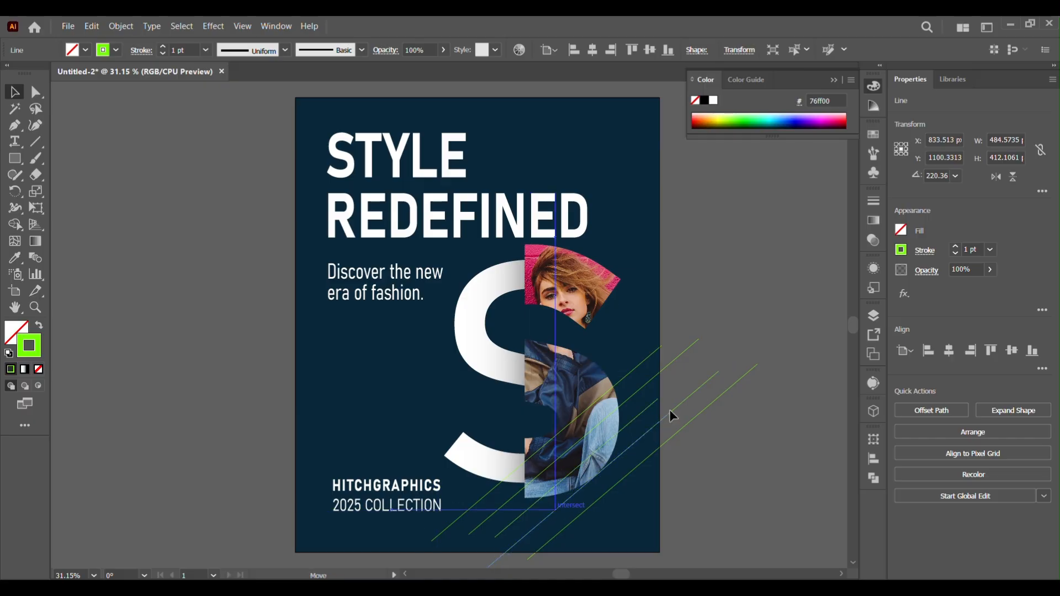
pyautogui.click(796, 473)
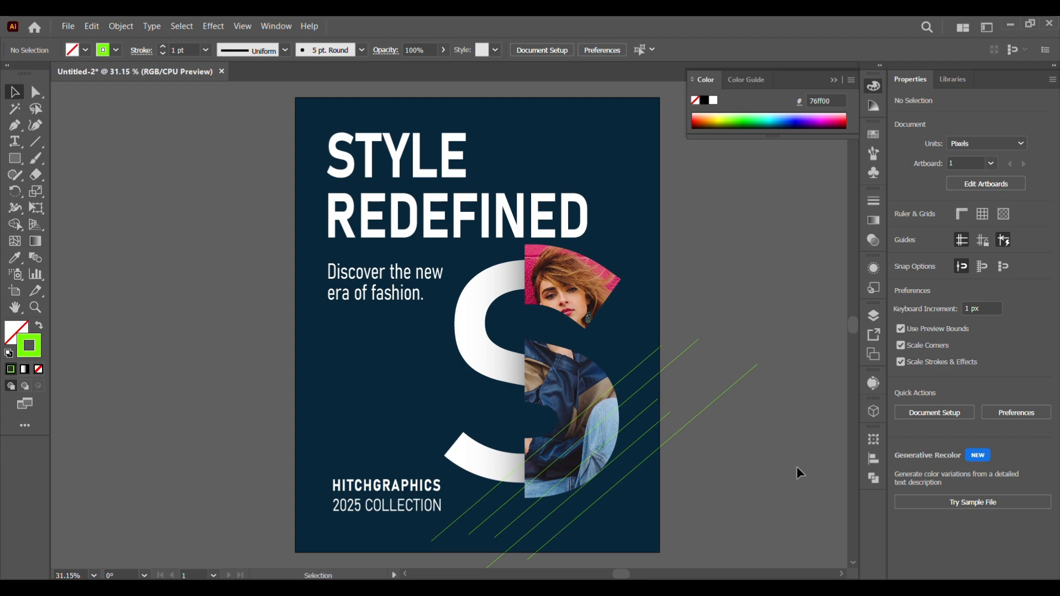
# Group the diagonal lines together
pyautogui.click(662, 442)
pyautogui.rightClick(653, 442)
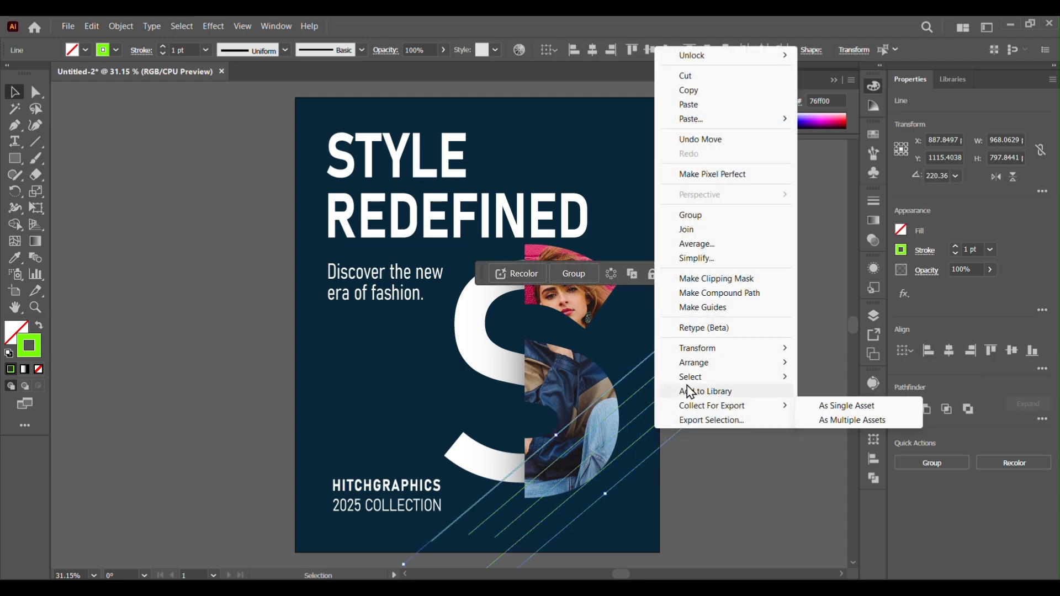
pyautogui.click(691, 216)
# Send the diagonal lines group backward until it sits behind the S and the photo
pyautogui.rightClick(634, 419)
pyautogui.moveTo(708, 354)
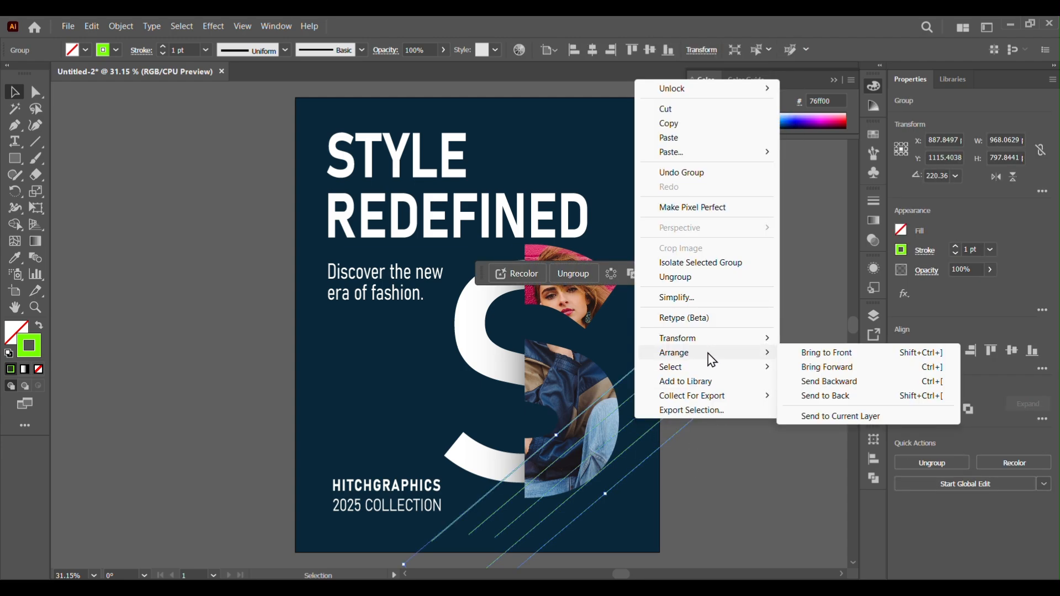
pyautogui.click(817, 383)
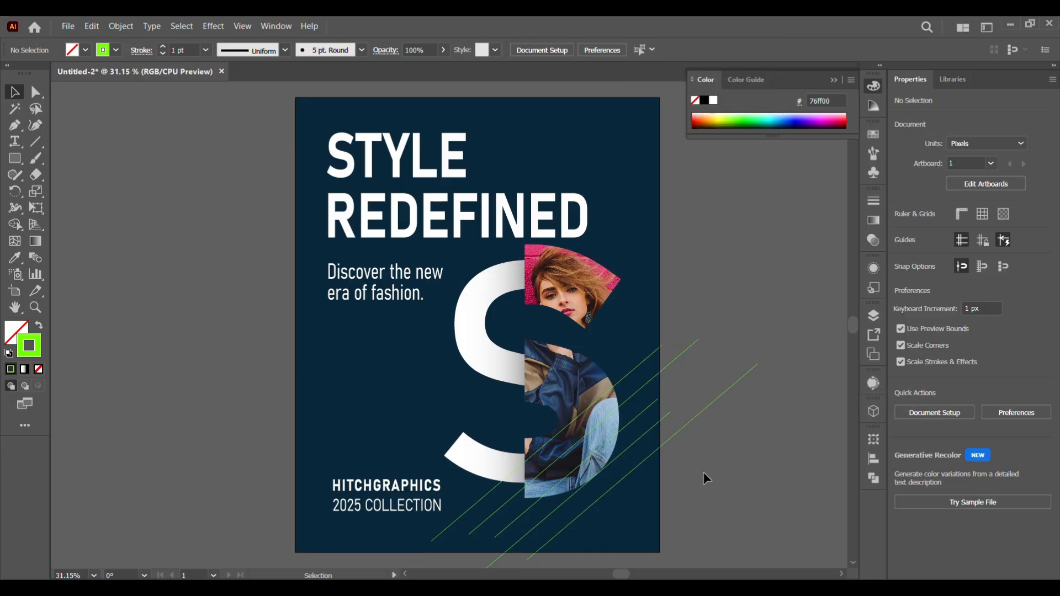
pyautogui.rightClick(650, 440)
pyautogui.moveTo(687, 367)
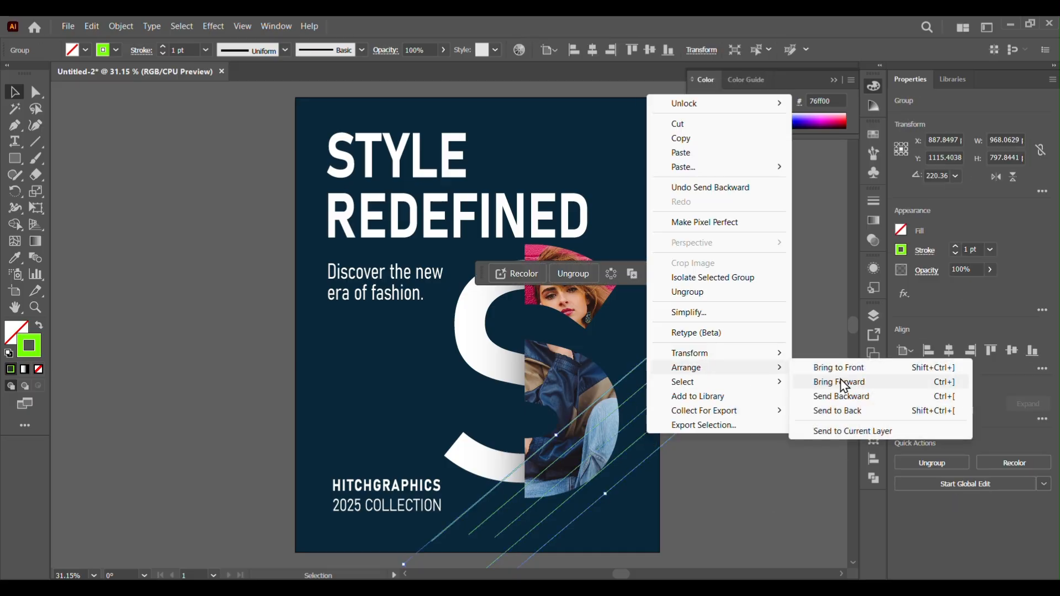
pyautogui.click(861, 393)
pyautogui.rightClick(654, 429)
pyautogui.click(853, 392)
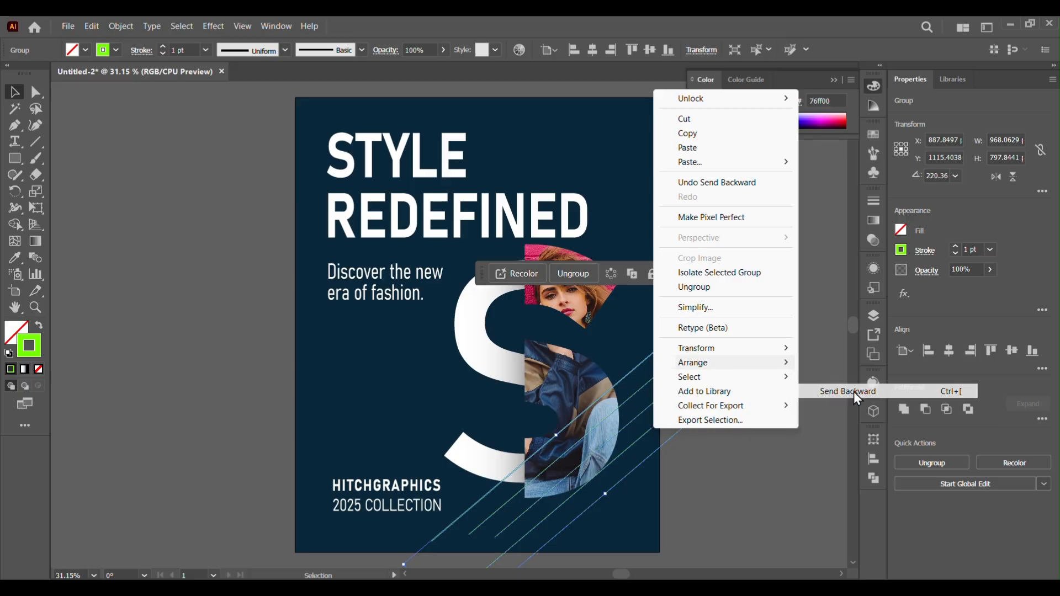
pyautogui.click(742, 485)
pyautogui.rightClick(563, 359)
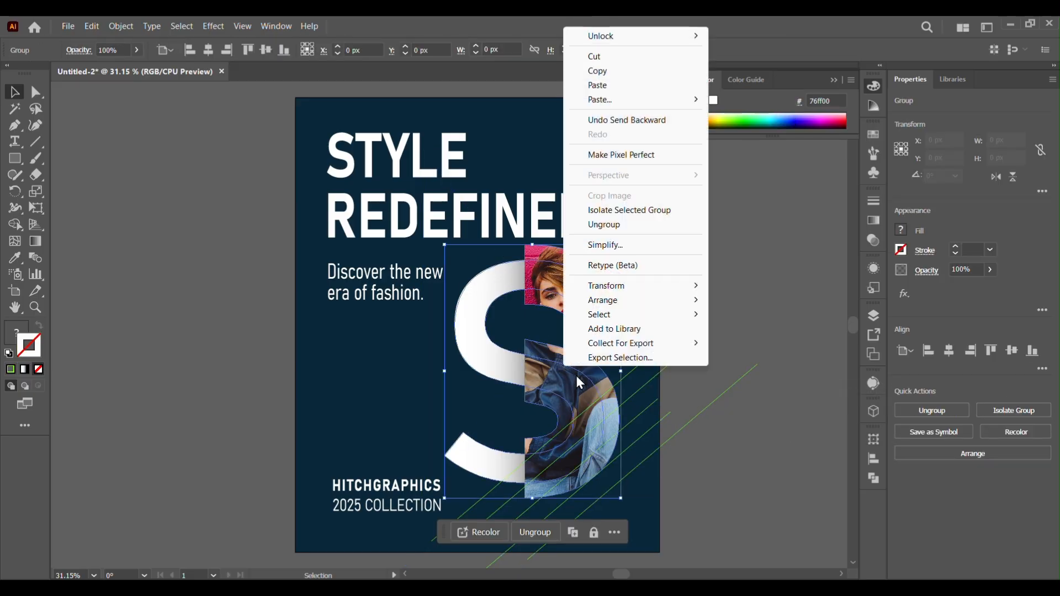
pyautogui.moveTo(651, 314)
pyautogui.click(745, 303)
pyautogui.click(795, 468)
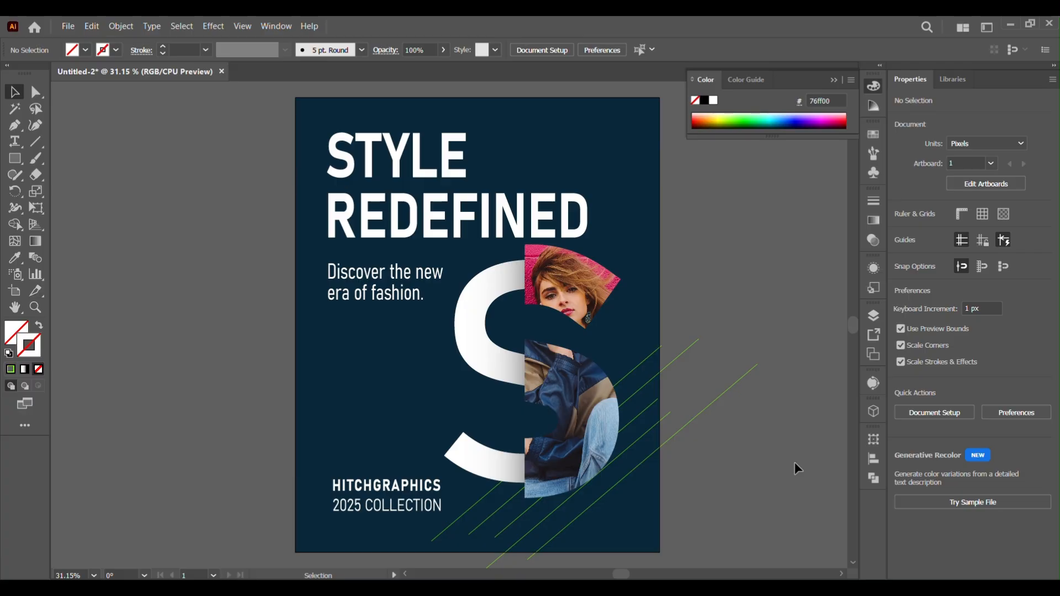
# Apply a linear gradient stroke to the lines, running from green to the navy background colour
pyautogui.click(640, 467)
pyautogui.click(874, 221)
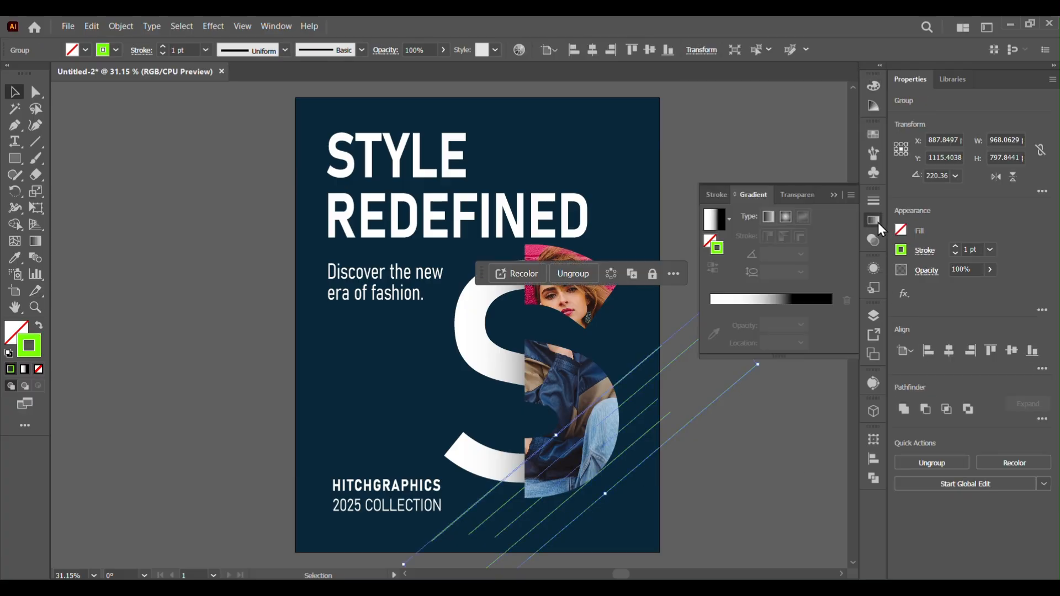
pyautogui.click(733, 301)
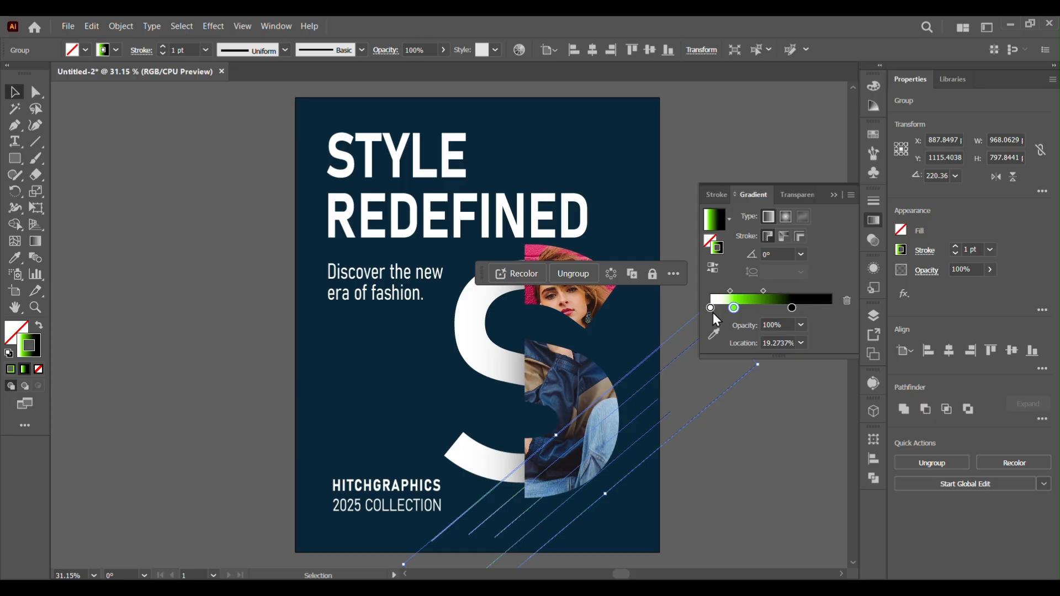
pyautogui.moveTo(711, 308); pyautogui.dragTo(797, 319)
pyautogui.moveTo(734, 308); pyautogui.dragTo(710, 308)
pyautogui.moveTo(791, 308); pyautogui.dragTo(828, 307)
pyautogui.doubleClick(828, 308)
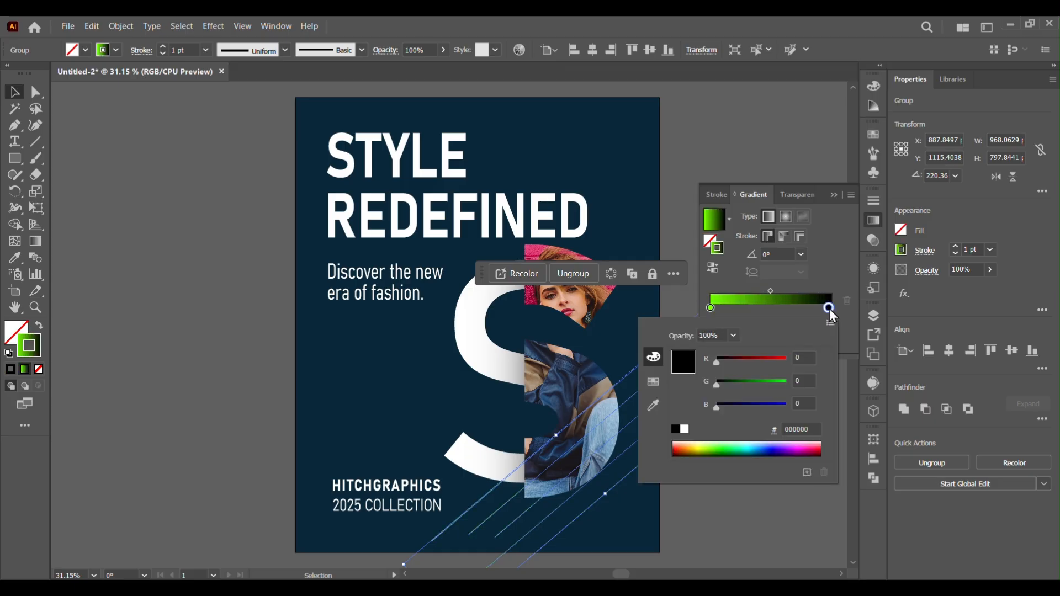
pyautogui.click(654, 407)
pyautogui.moveTo(770, 291); pyautogui.dragTo(754, 291)
pyautogui.click(14, 92)
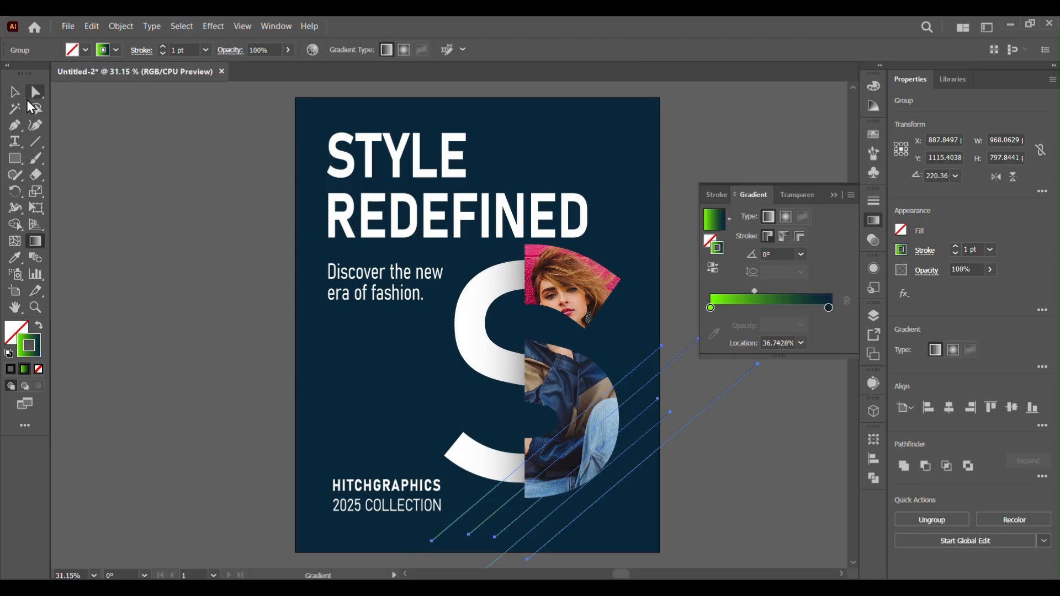
pyautogui.click(142, 190)
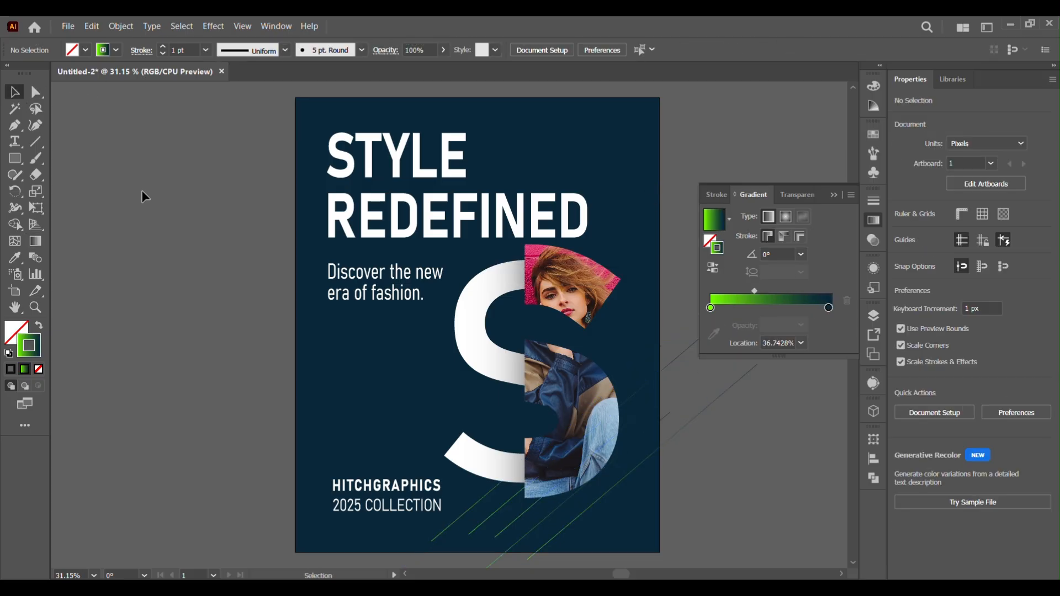
# Move the lines' gradient midpoint to about 43.6%
pyautogui.click(586, 519)
pyautogui.moveTo(754, 291); pyautogui.dragTo(763, 291)
pyautogui.click(797, 510)
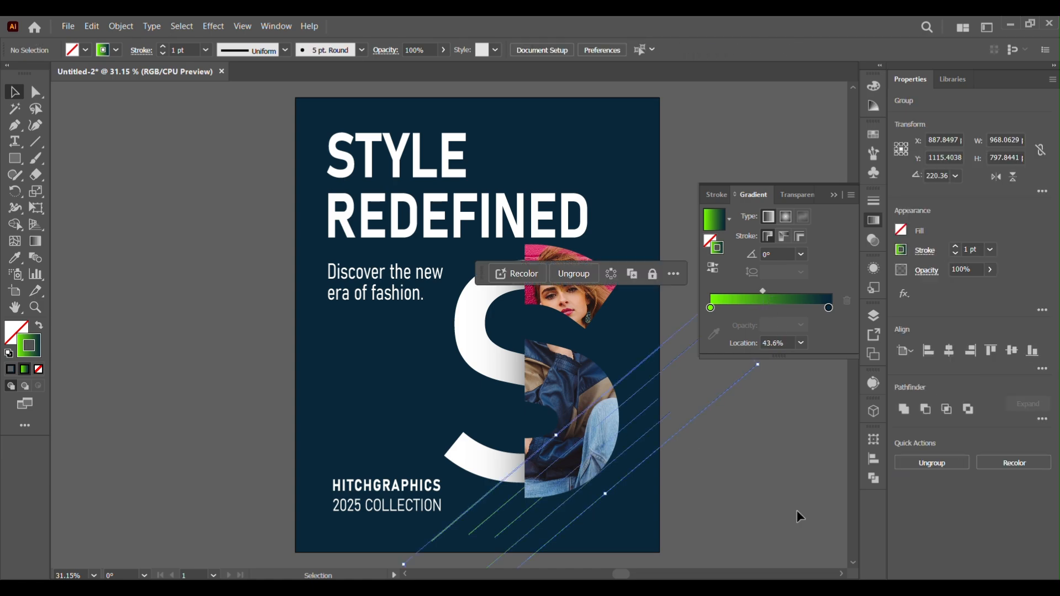
# Adjust the lower end of one diagonal line slightly
pyautogui.click(867, 211)
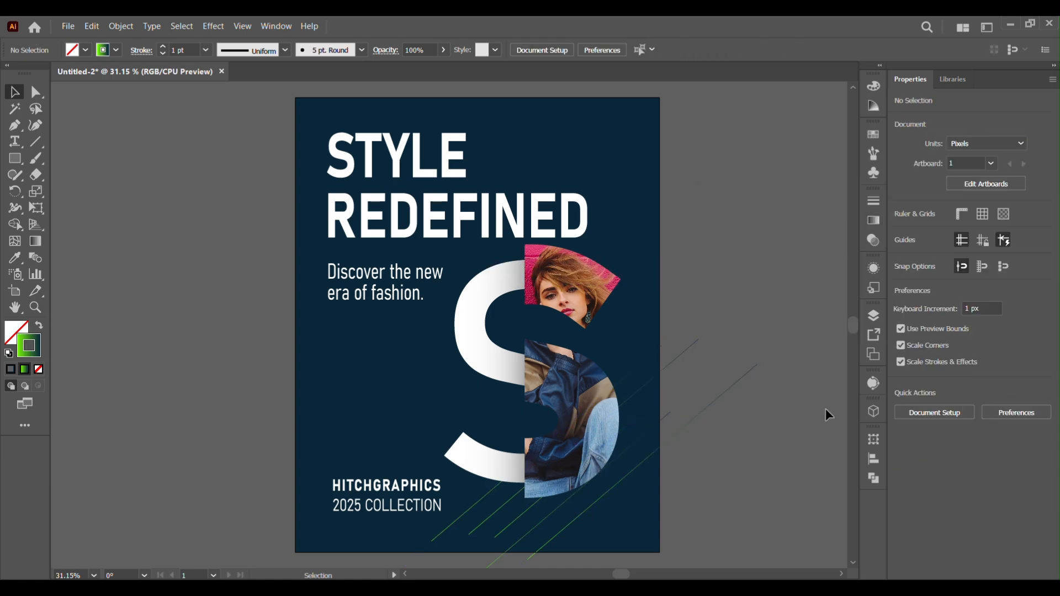
pyautogui.click(667, 446)
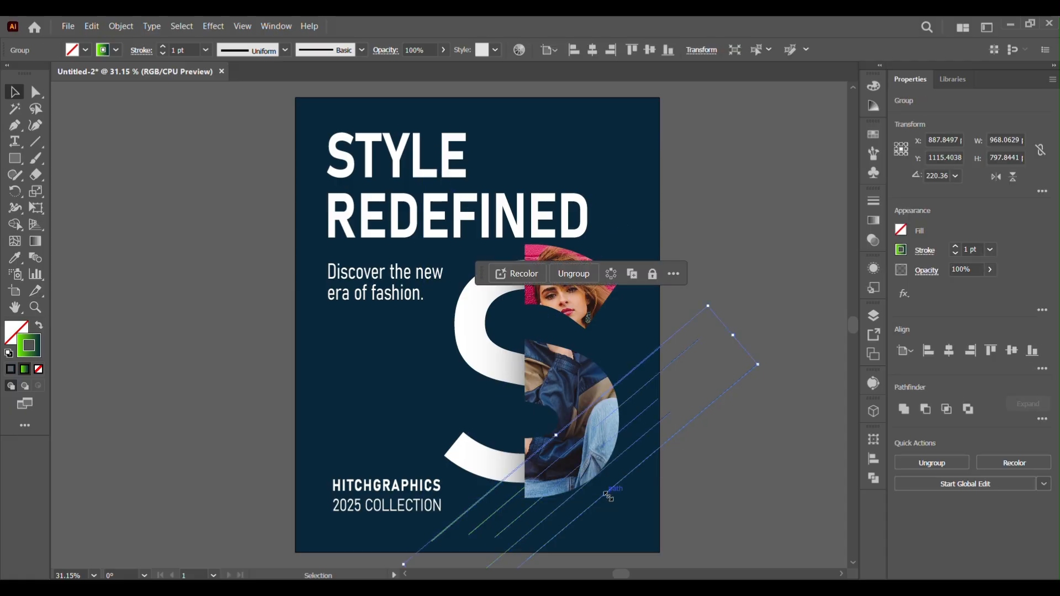
pyautogui.click(740, 485)
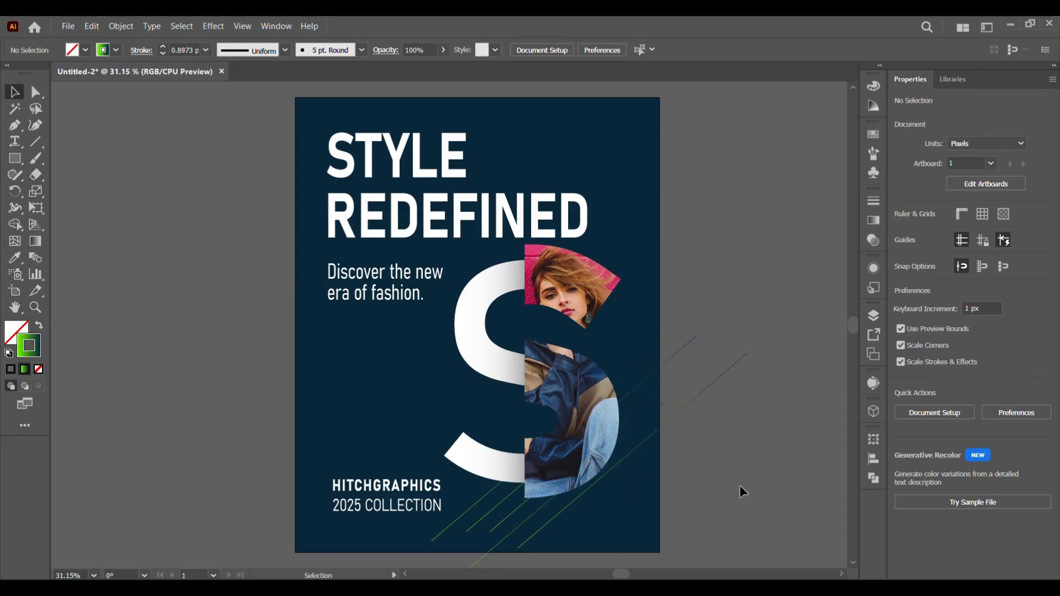
pyautogui.click(622, 459)
pyautogui.moveTo(596, 481); pyautogui.dragTo(589, 473)
pyautogui.click(712, 490)
pyautogui.press('x')
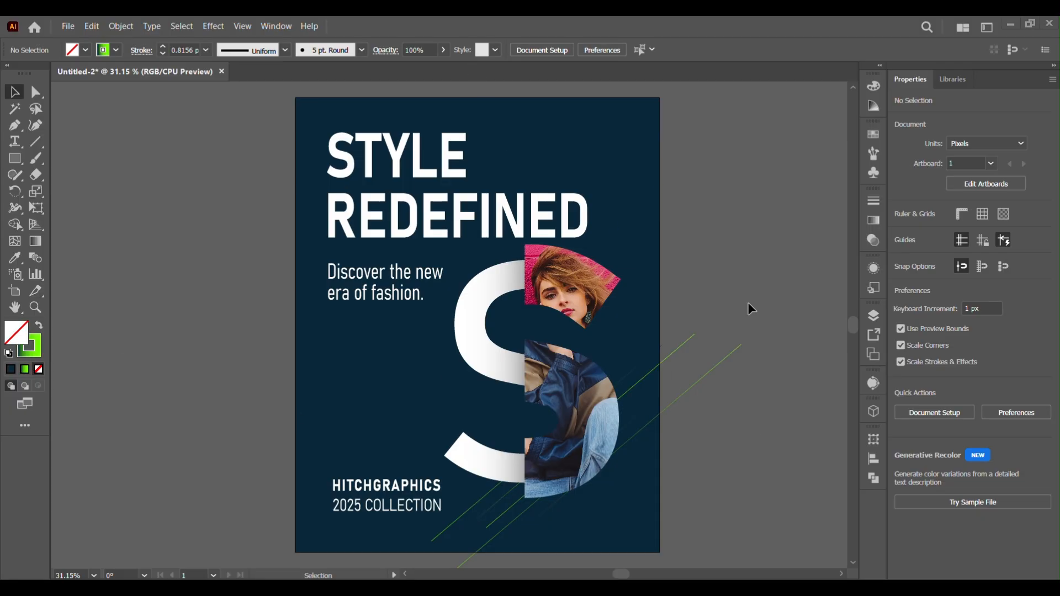
# Reverse the stroke gradient on the lower-left diagonal line
pyautogui.click(661, 358)
pyautogui.click(500, 519)
pyautogui.click(502, 516)
pyautogui.click(875, 221)
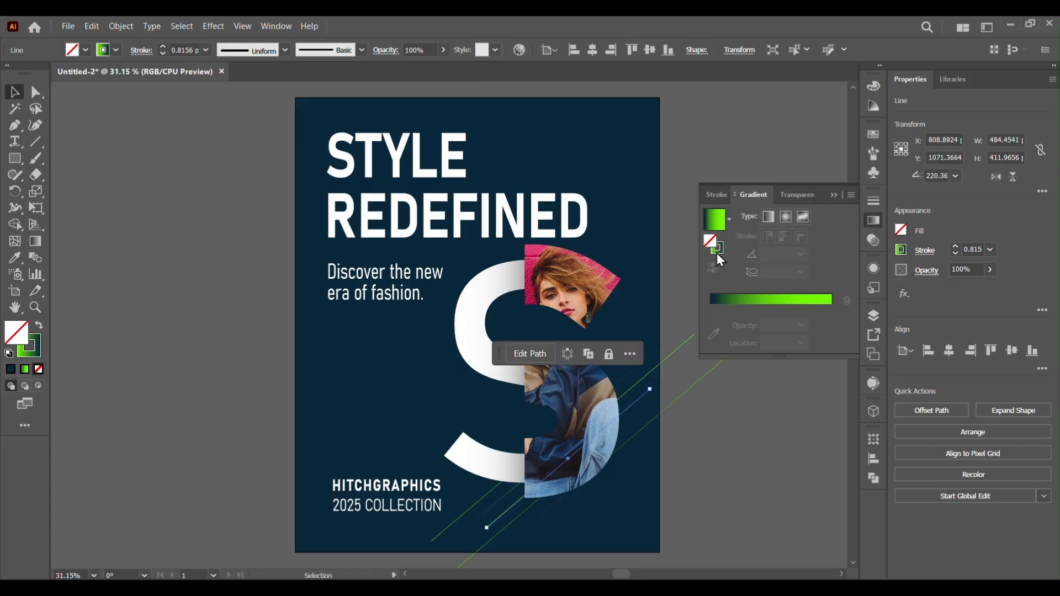
pyautogui.click(720, 248)
pyautogui.click(746, 410)
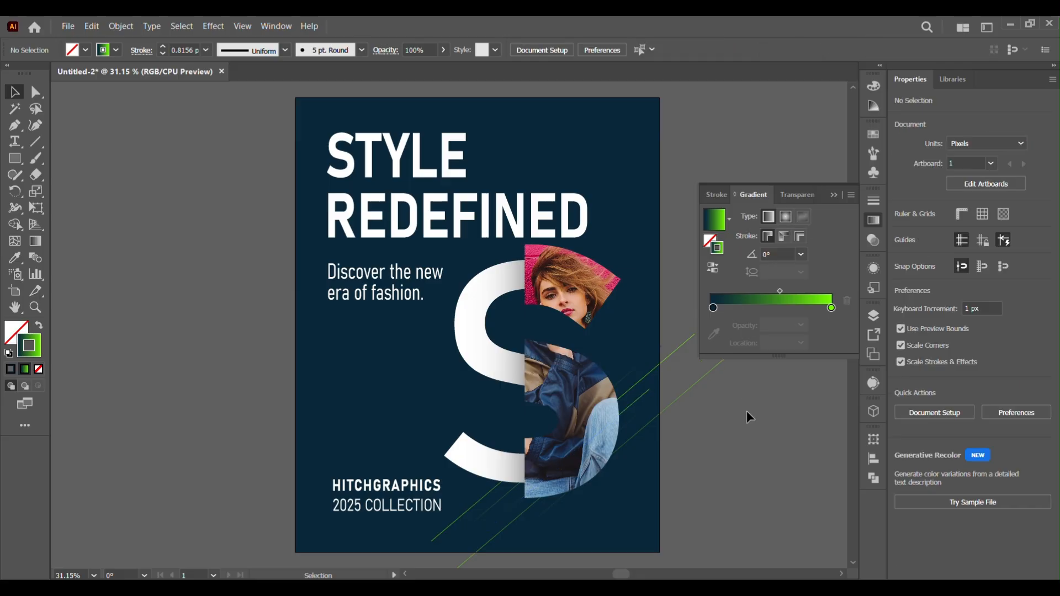
pyautogui.click(503, 515)
pyautogui.click(713, 268)
pyautogui.click(773, 397)
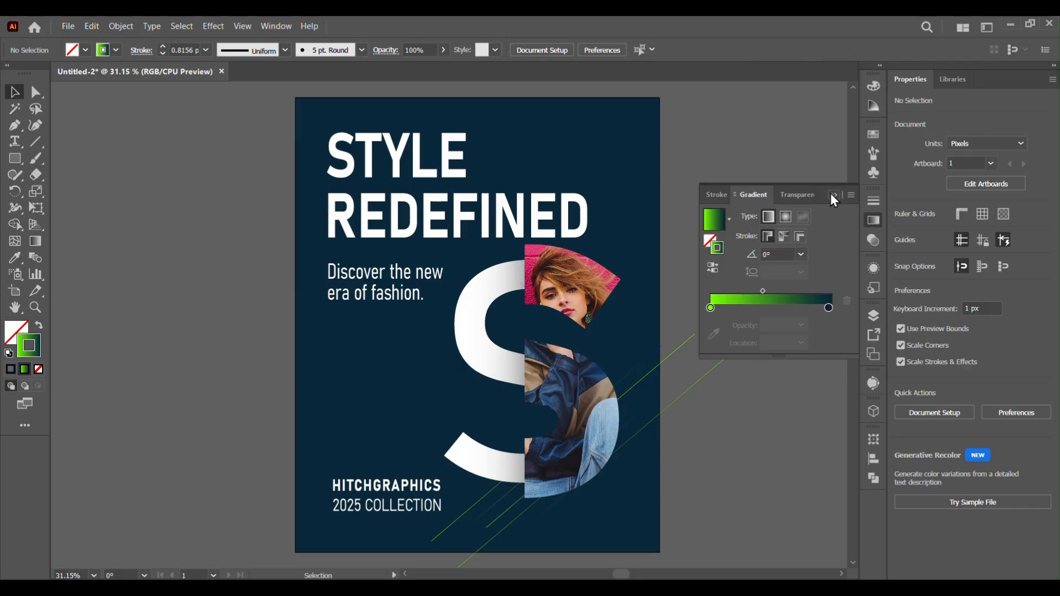
# Draw a narrow vertical rectangle about 51 × 184 px above the brand text with the green-navy gradient fill
pyautogui.click(833, 195)
pyautogui.click(15, 159)
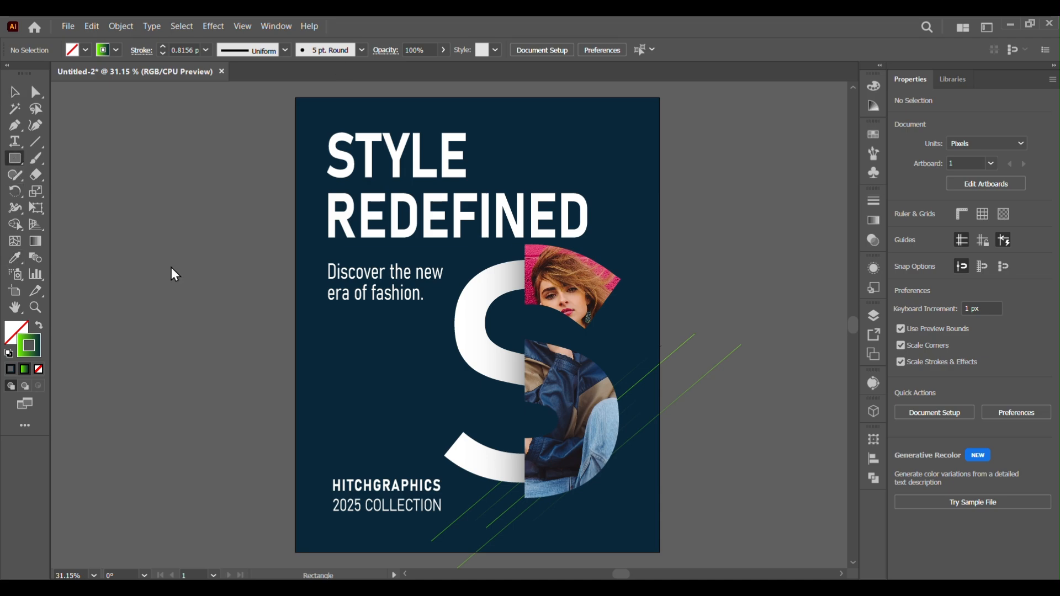
pyautogui.moveTo(332, 401); pyautogui.dragTo(352, 461)
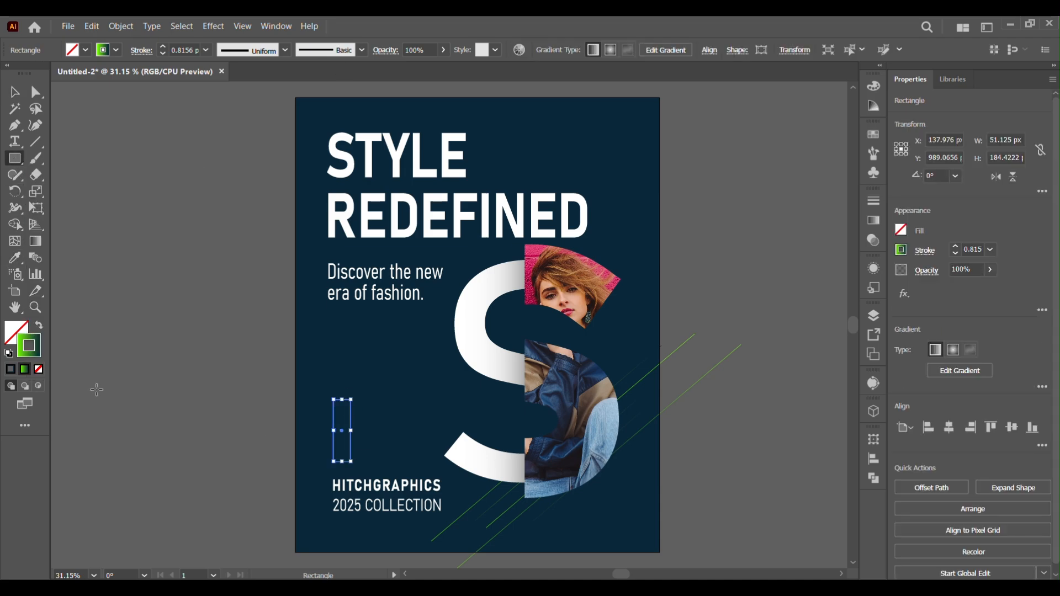
pyautogui.click(40, 325)
# Redirect the rectangle's gradient to run from green at the bottom to navy at the top
pyautogui.click(873, 220)
pyautogui.click(712, 242)
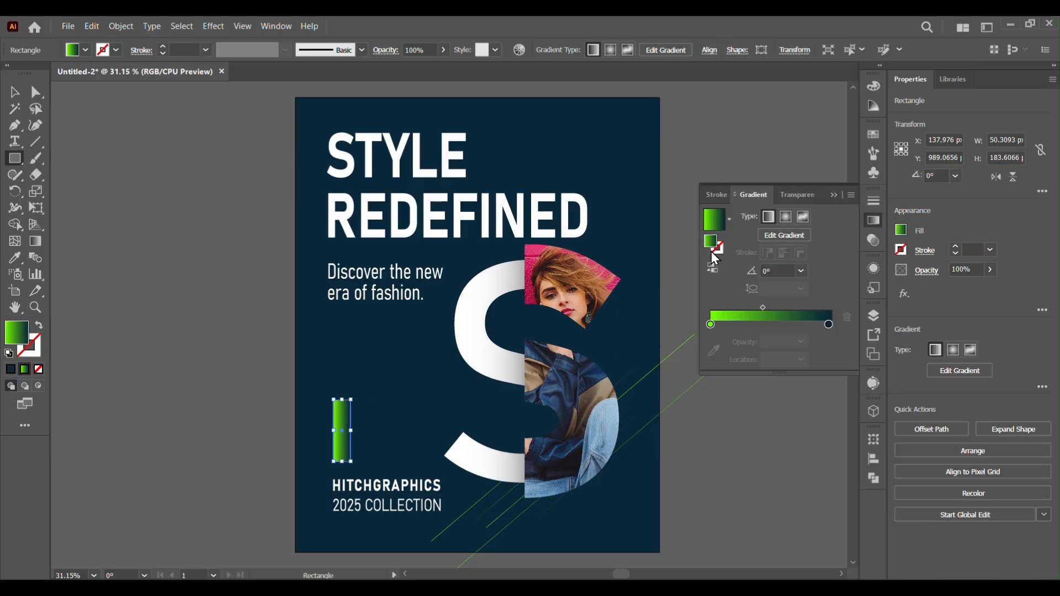
pyautogui.click(36, 241)
pyautogui.moveTo(345, 467); pyautogui.dragTo(342, 393)
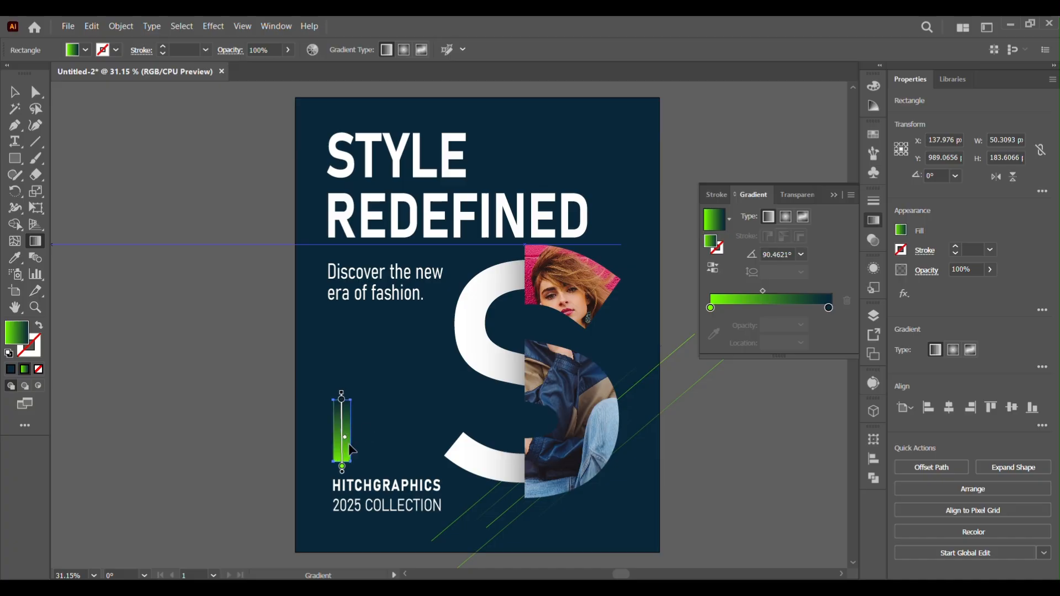
pyautogui.moveTo(344, 436); pyautogui.dragTo(345, 446)
pyautogui.click(834, 195)
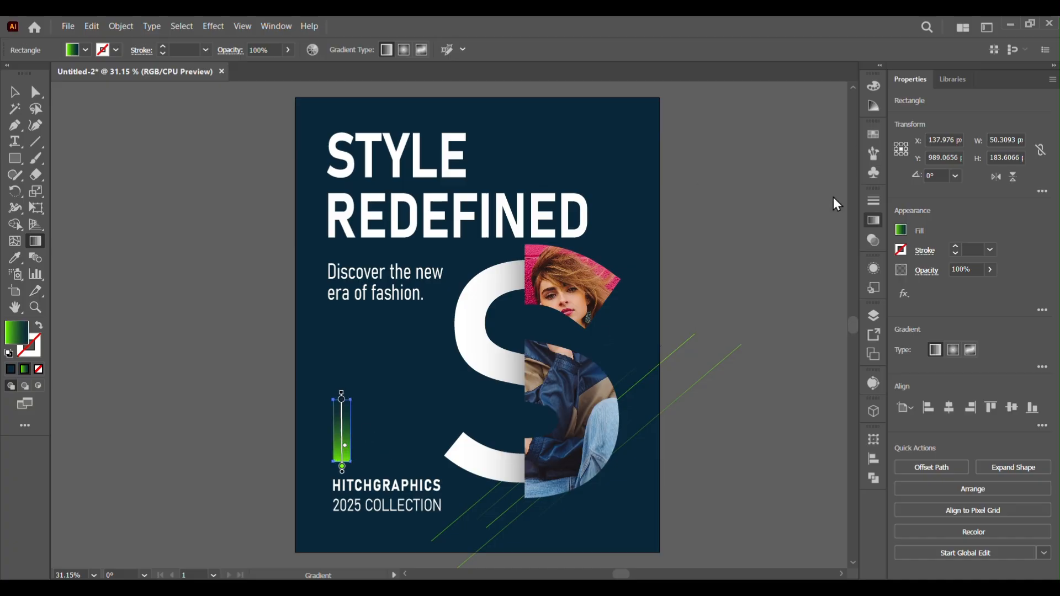
# Copy the gradient bar to the poster's upper-right corner beside the headline
pyautogui.click(14, 93)
pyautogui.click(187, 410)
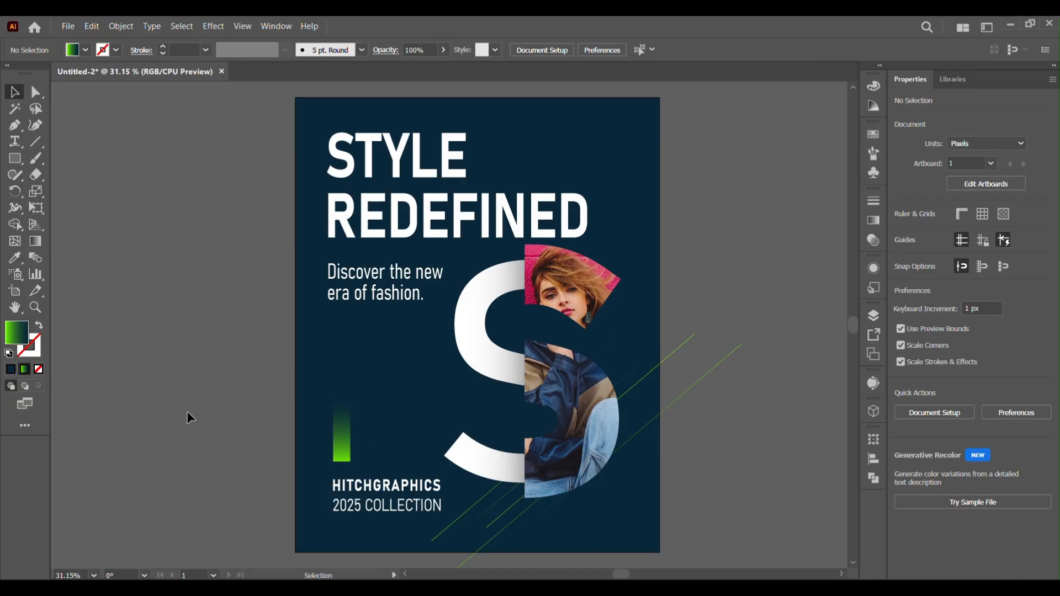
pyautogui.click(340, 453)
pyautogui.moveTo(340, 442); pyautogui.dragTo(620, 120)
pyautogui.click(758, 214)
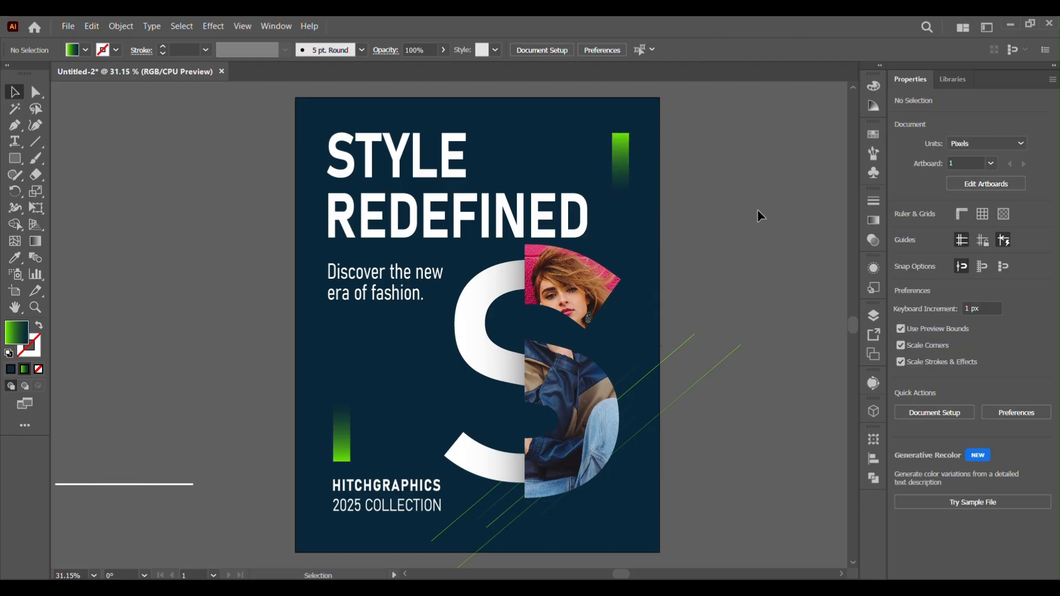
# Draw a rectangle covering the whole artboard and fill it with a near-black swatch
pyautogui.press('m')
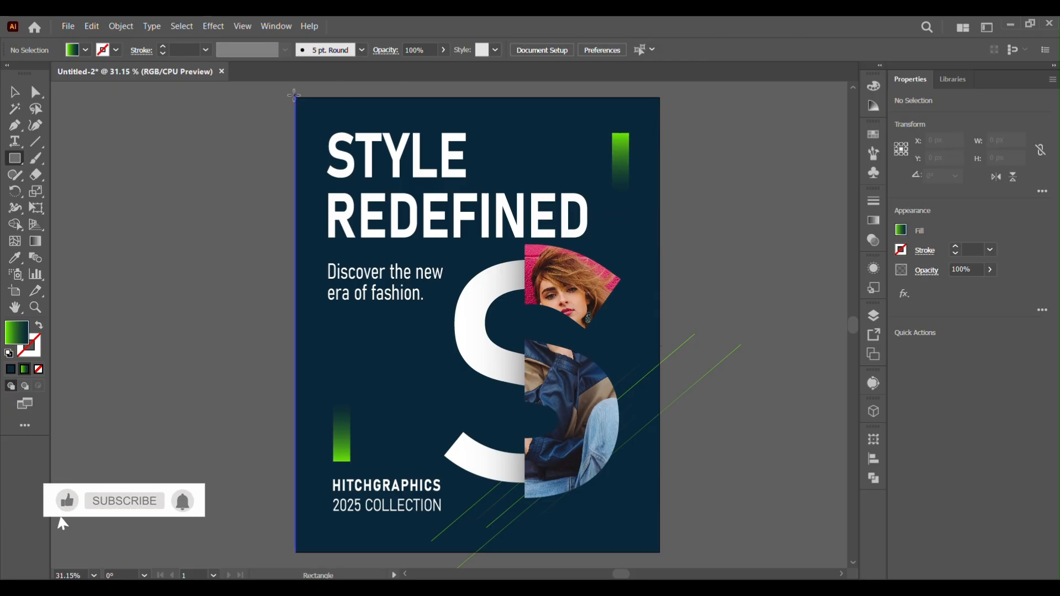
pyautogui.moveTo(296, 97); pyautogui.dragTo(662, 553)
pyautogui.click(85, 50)
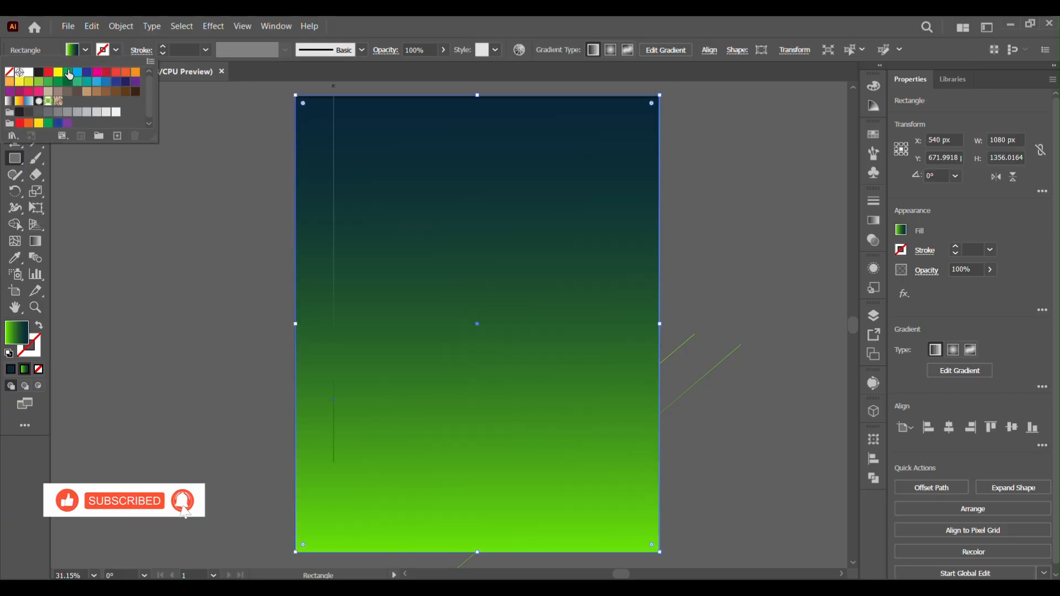
pyautogui.click(40, 72)
pyautogui.click(467, 205)
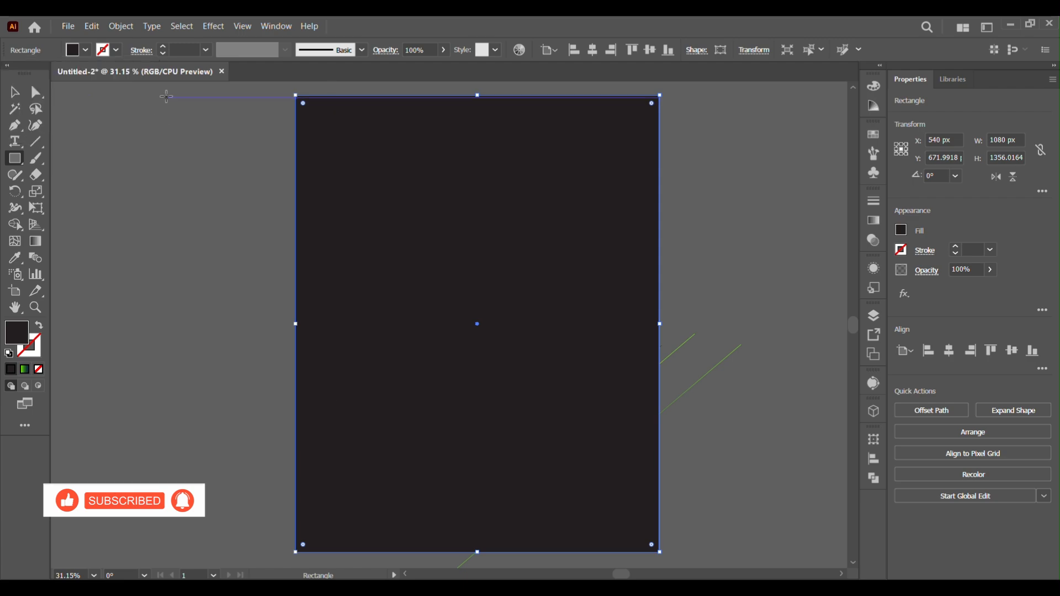
# Select all artwork and make a clipping mask so the full-artboard rectangle clips the poster
pyautogui.press('v')
pyautogui.scroll(-2, 705, 560)
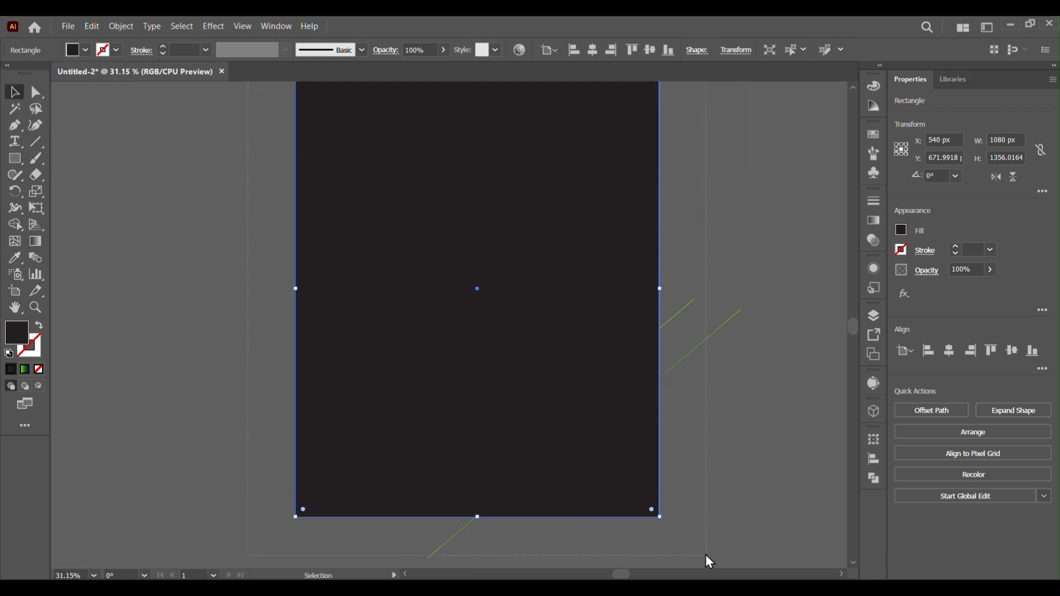
pyautogui.hotkey('ctrl', 'a')
pyautogui.rightClick(552, 342)
pyautogui.moveTo(646, 280)
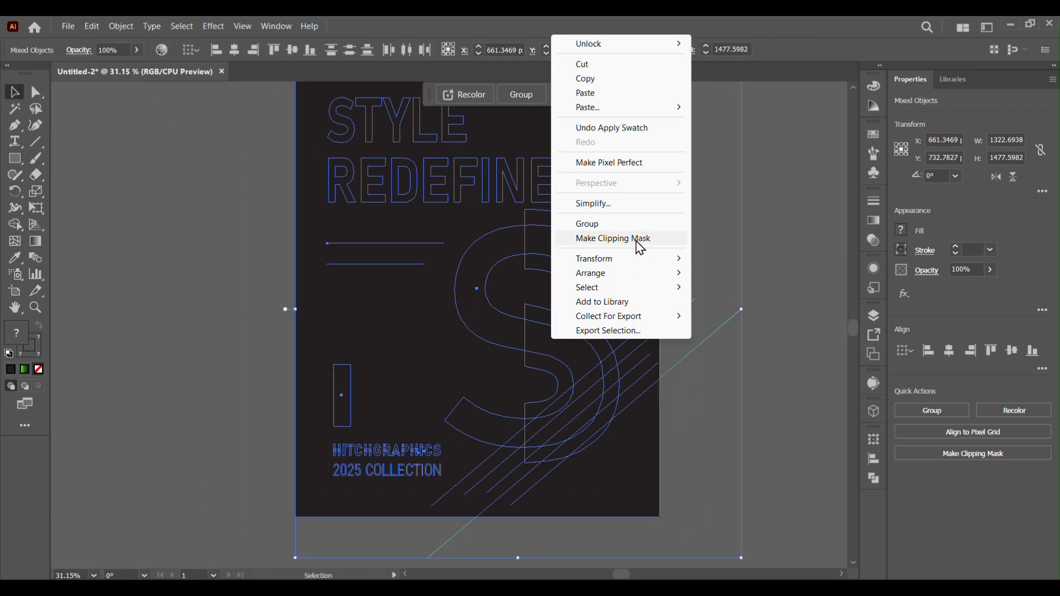
pyautogui.click(612, 238)
pyautogui.click(740, 429)
# Duplicate the artboard with all its artwork beside the original
pyautogui.click(94, 575)
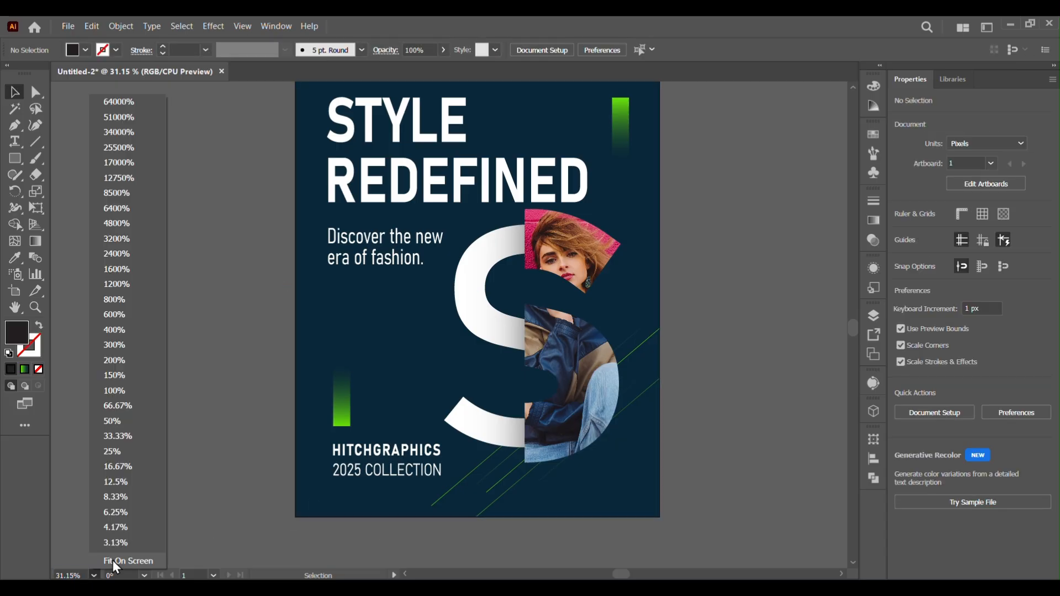
pyautogui.click(112, 561)
pyautogui.hotkey('shift', 'o')
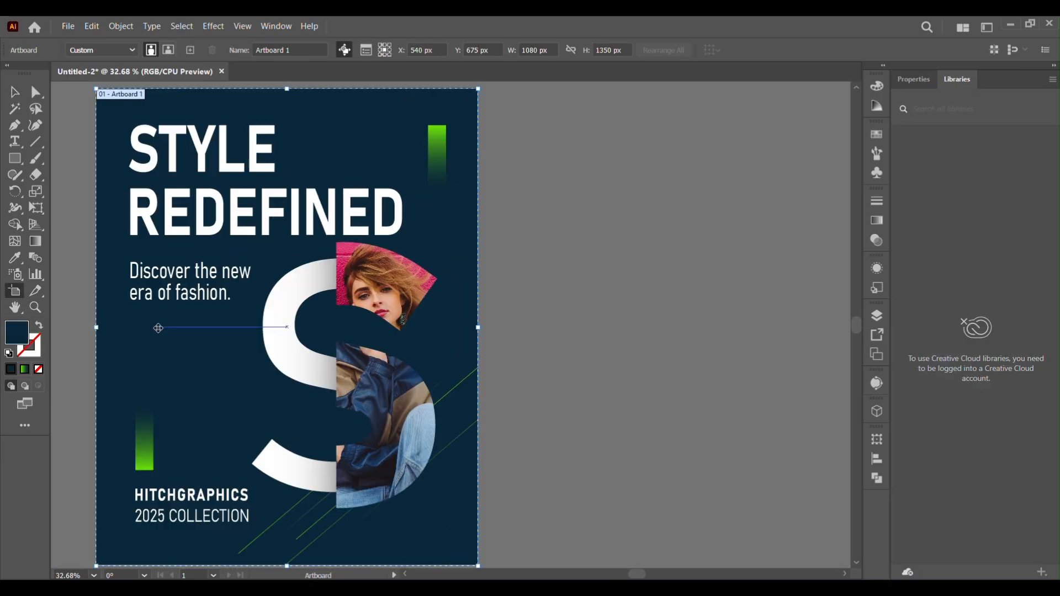
pyautogui.moveTo(158, 328); pyautogui.dragTo(578, 334)
pyautogui.moveTo(666, 401); pyautogui.dragTo(455, 401)
# Relink the clipped photo in the copied poster's S to the image "modern style"
pyautogui.press('a')
pyautogui.click(479, 331)
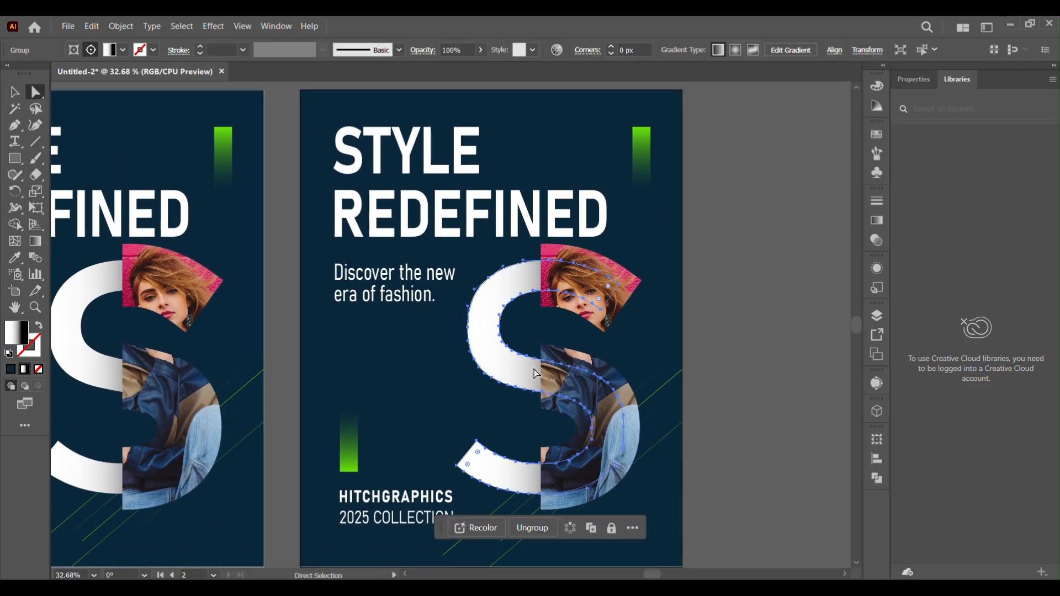
pyautogui.click(569, 256)
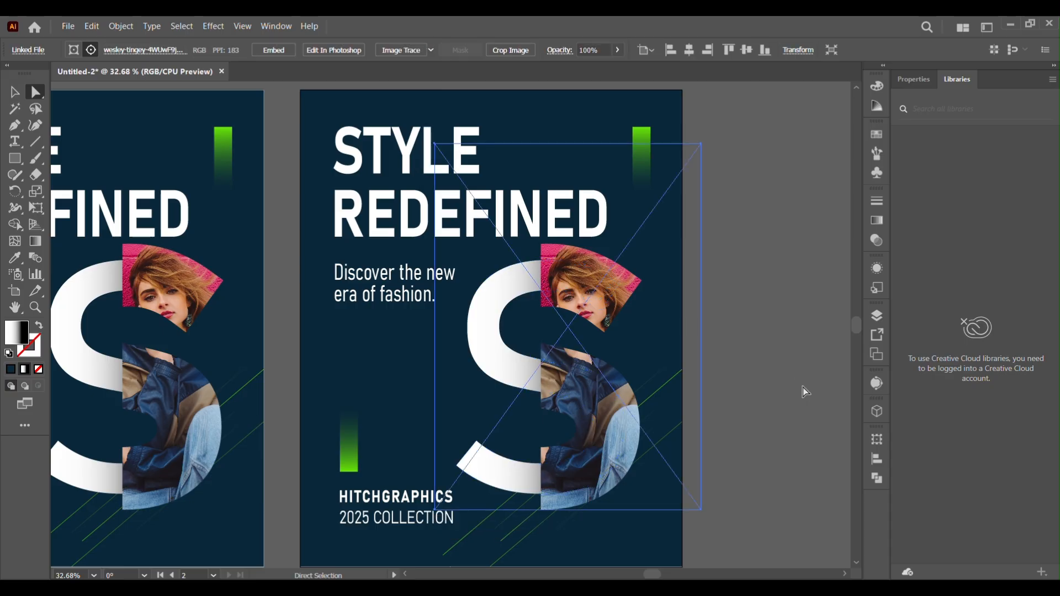
pyautogui.click(805, 391)
pyautogui.click(577, 272)
pyautogui.click(31, 49)
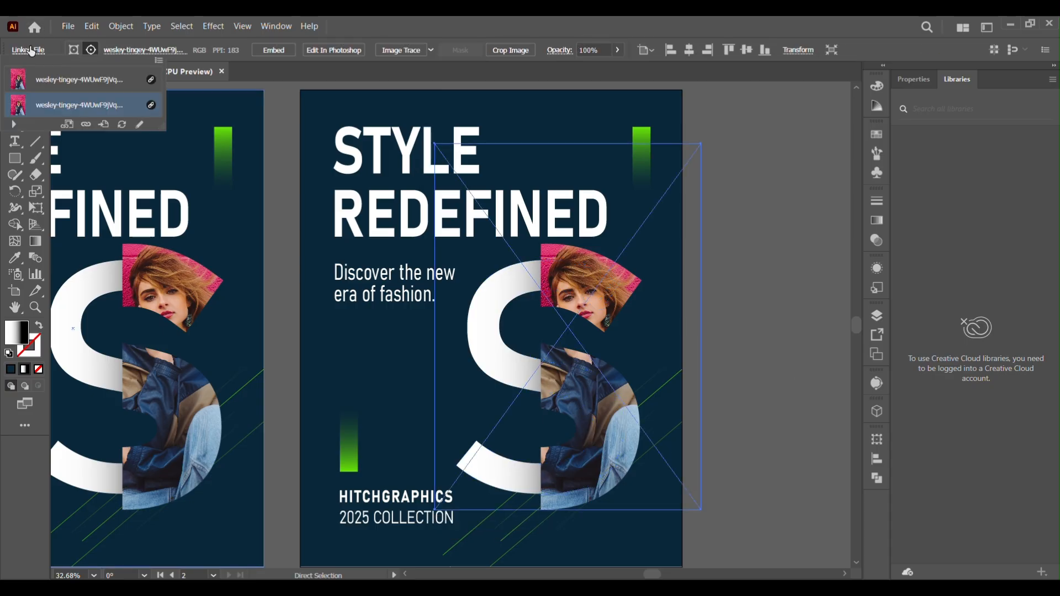
pyautogui.click(86, 125)
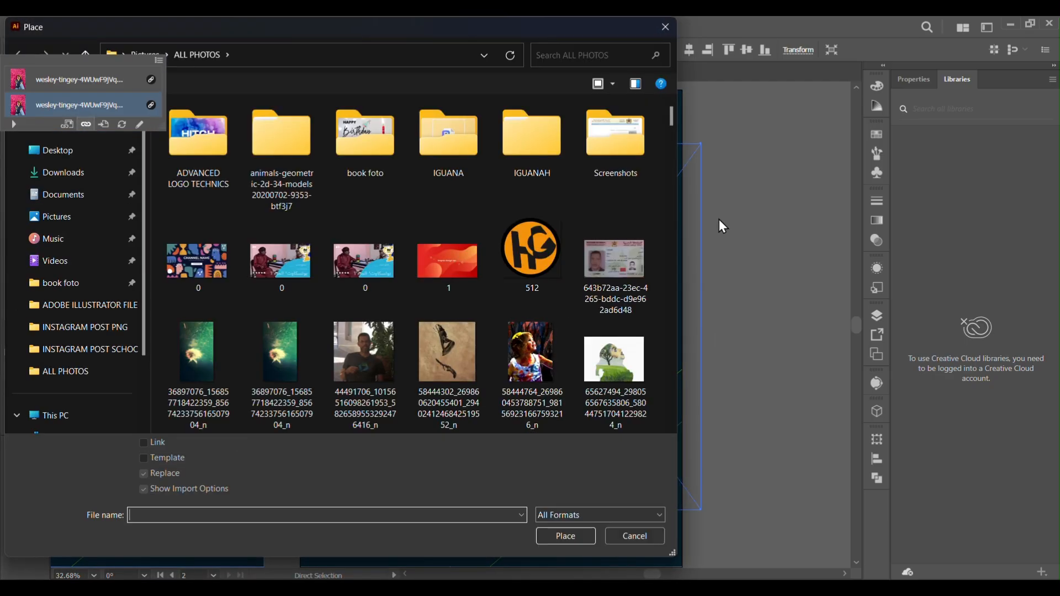
pyautogui.moveTo(674, 154); pyautogui.dragTo(668, 291)
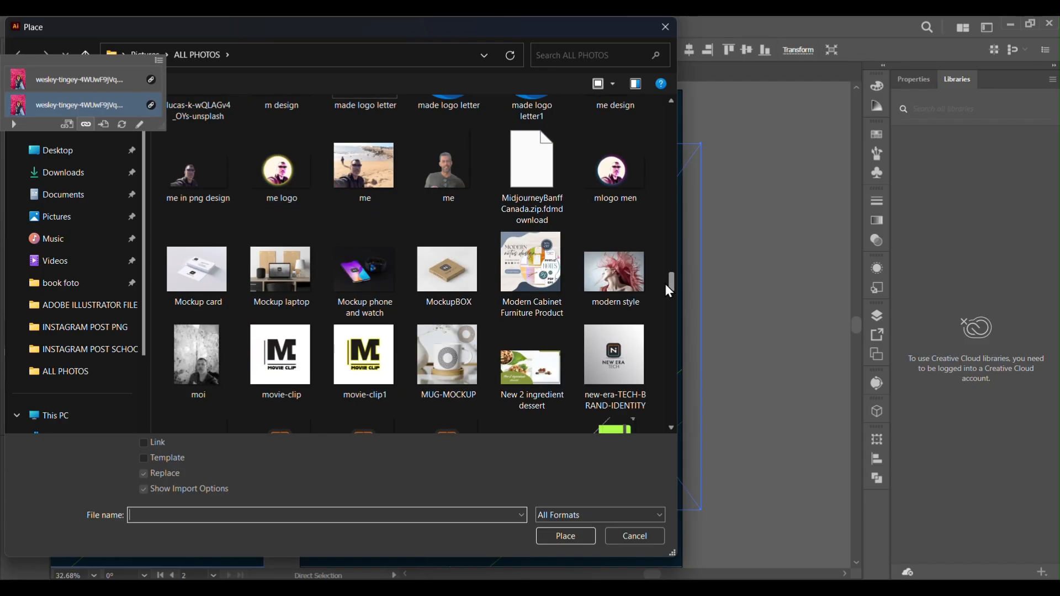
pyautogui.doubleClick(618, 273)
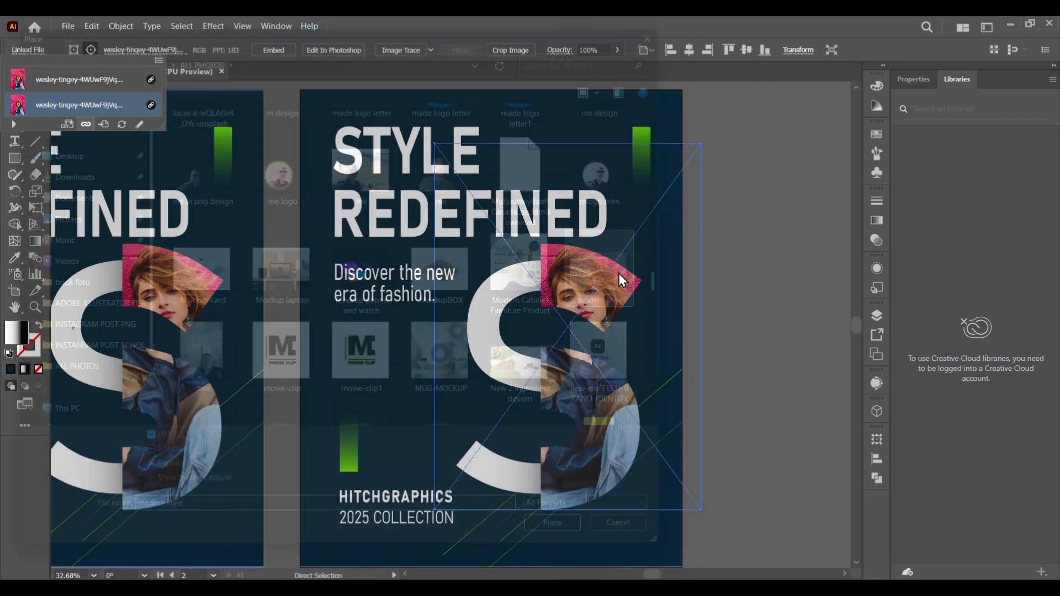
# Enlarge the new photo and reposition it so the face fills the S's right half
pyautogui.click(15, 93)
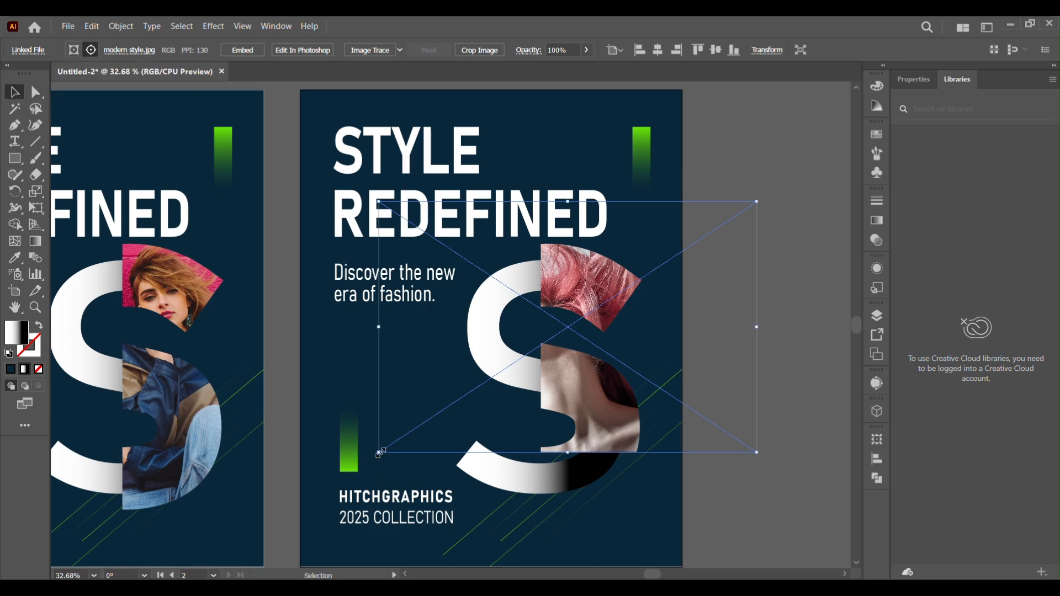
pyautogui.moveTo(378, 453); pyautogui.dragTo(300, 568)
pyautogui.moveTo(628, 84); pyautogui.dragTo(561, 320)
pyautogui.click(35, 98)
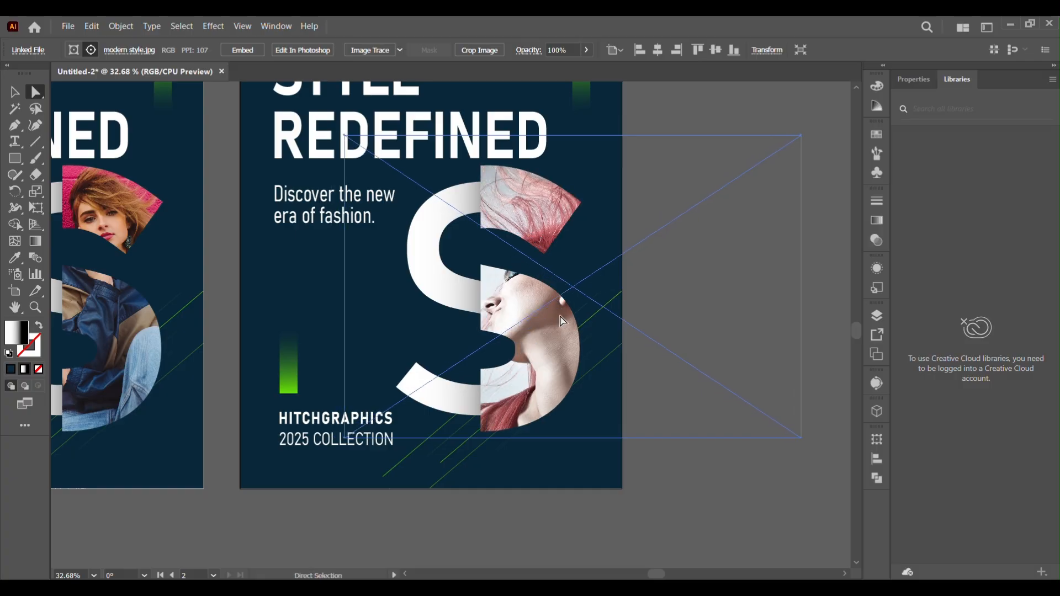
pyautogui.click(747, 518)
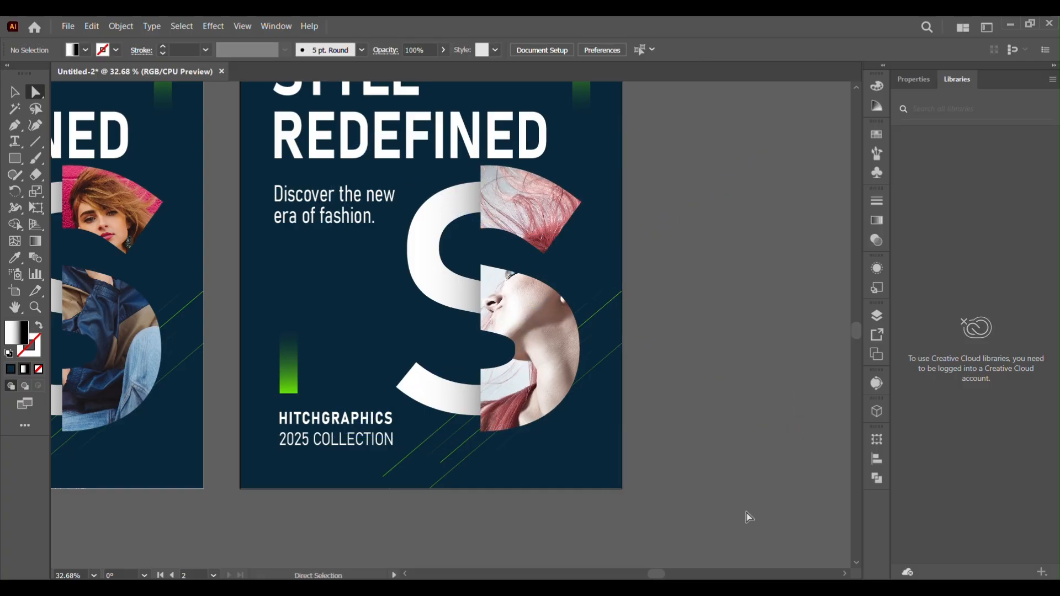
pyautogui.moveTo(737, 406); pyautogui.dragTo(850, 478)
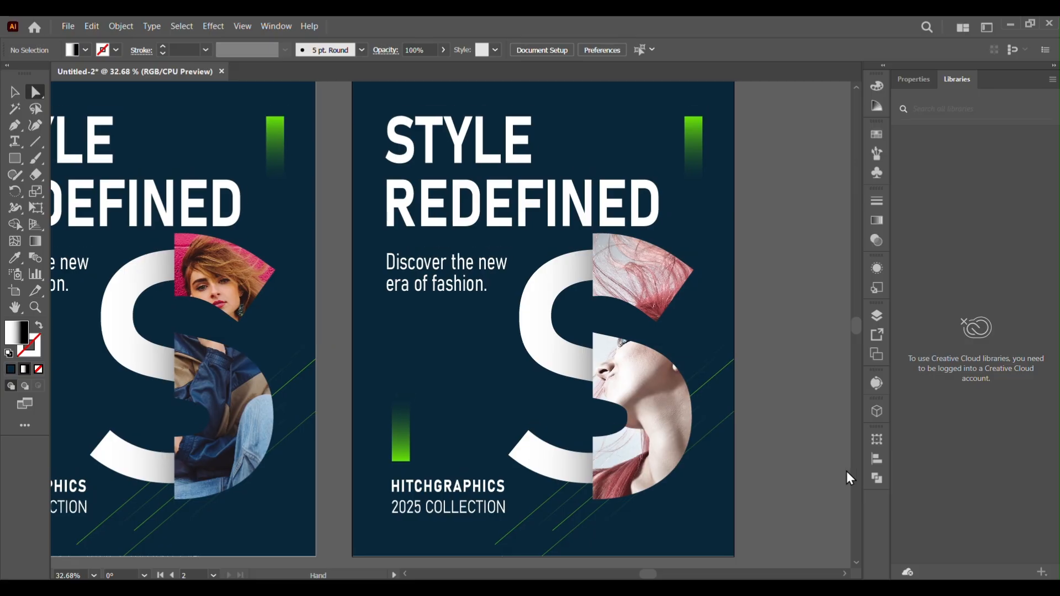